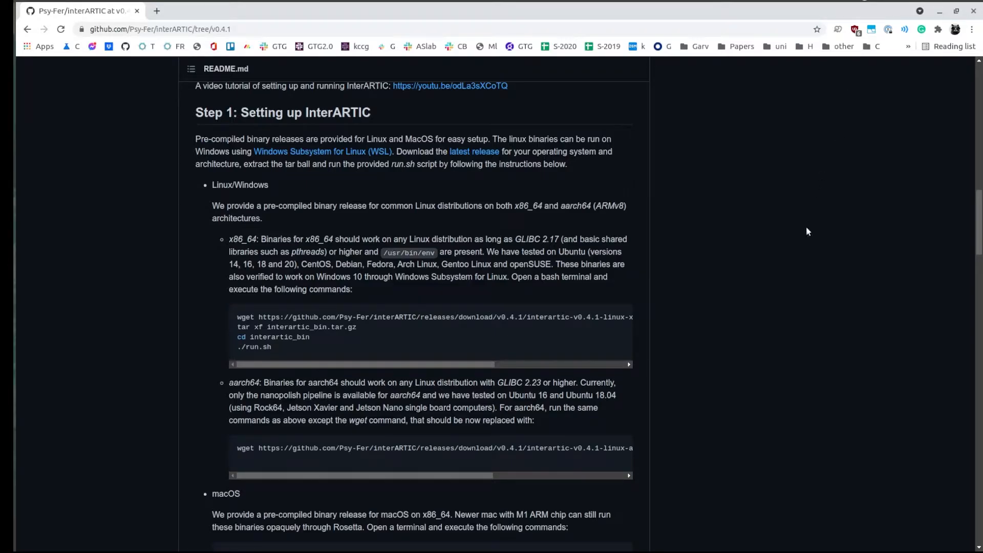
Look through the interARTIC v0.4.1 repository's file list and README, including the quick-start steps.
scroll(807, 231, up, 12)
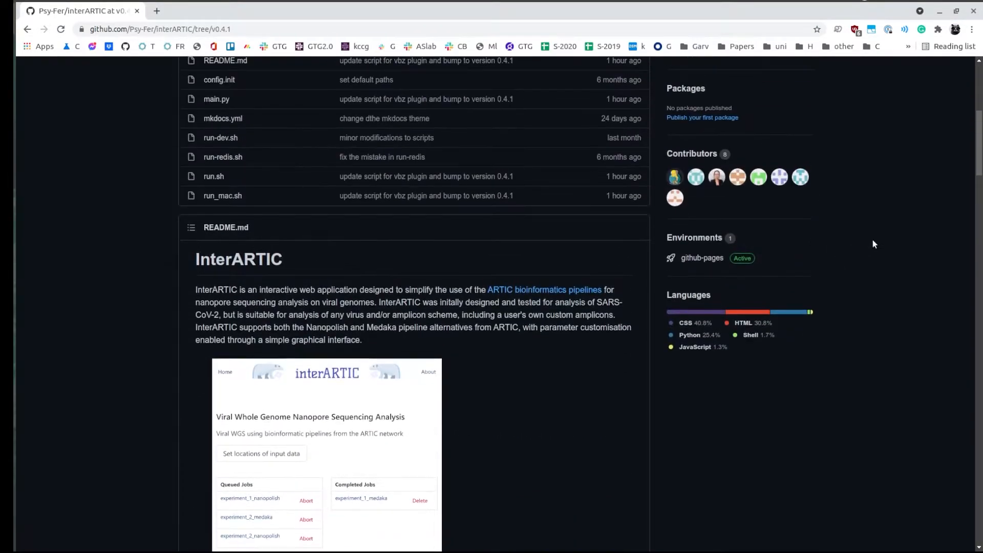
scroll(872, 239, up, 7)
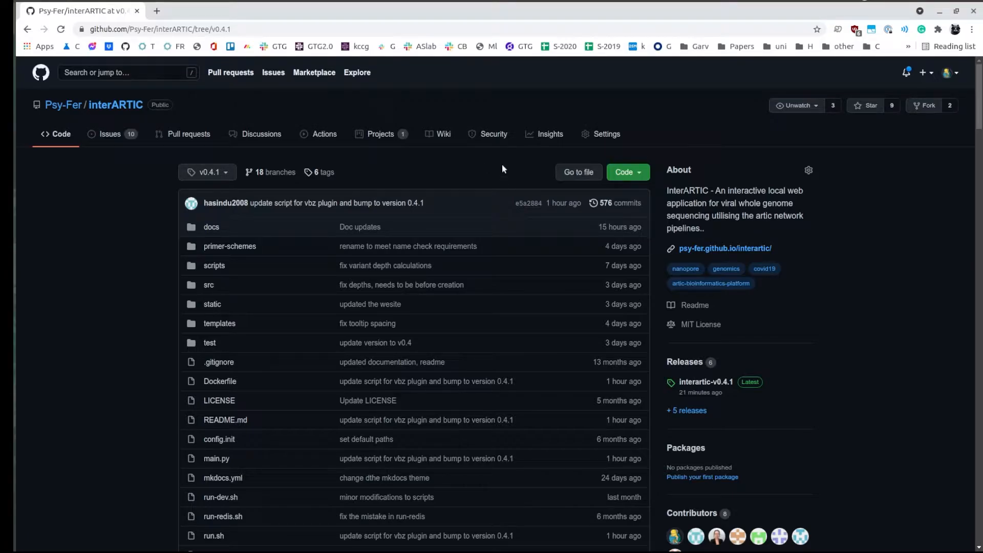
scroll(346, 174, down, 5)
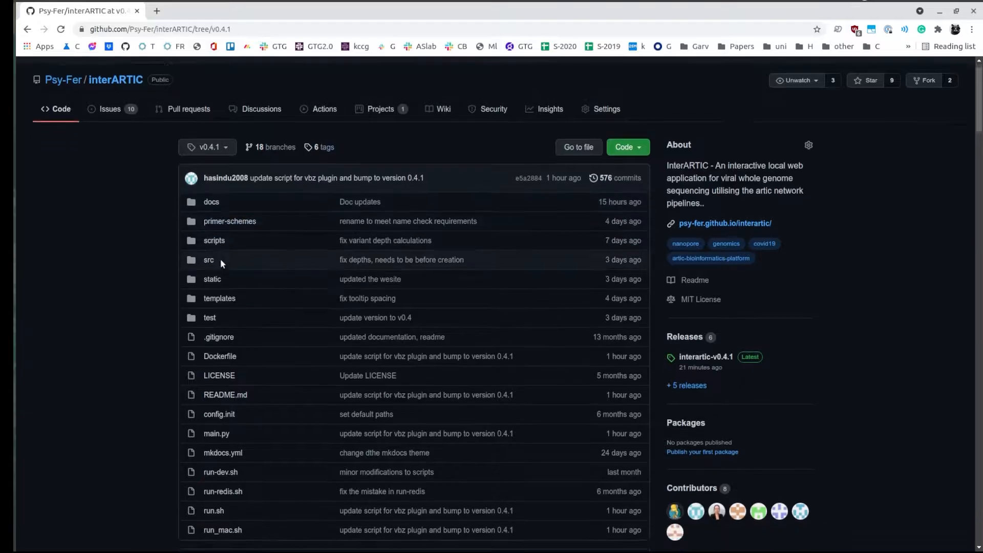
scroll(151, 272, down, 2)
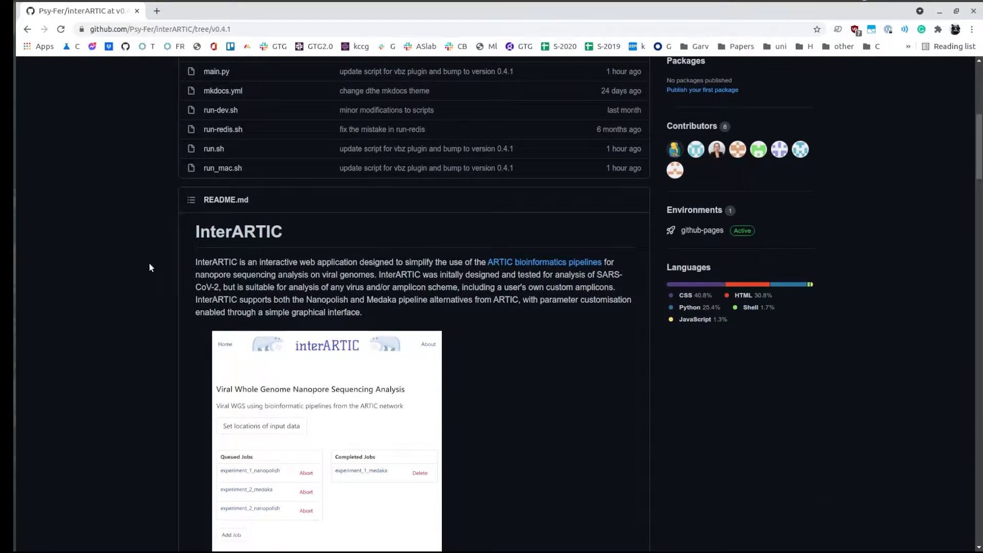
scroll(146, 256, down, 2)
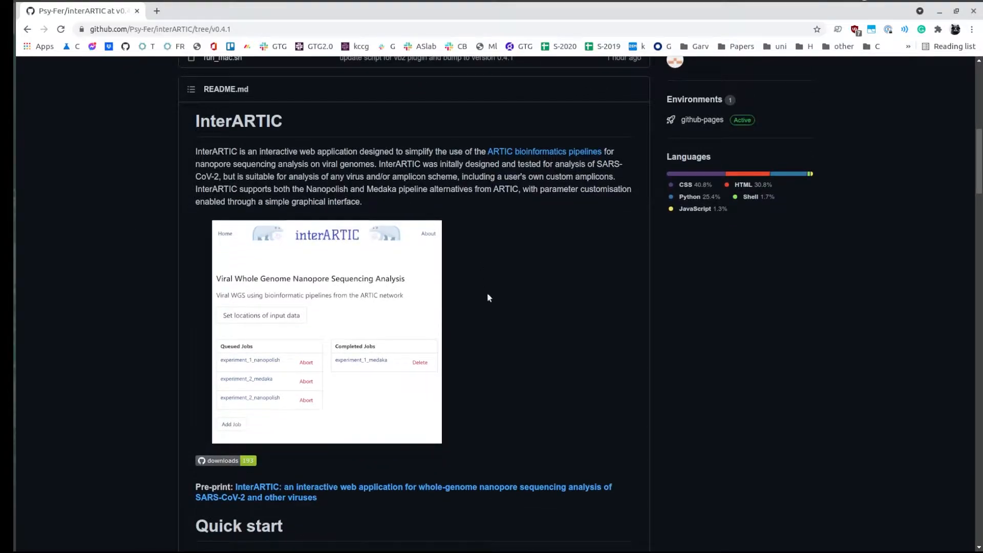
scroll(485, 281, down, 7)
scroll(710, 195, down, 15)
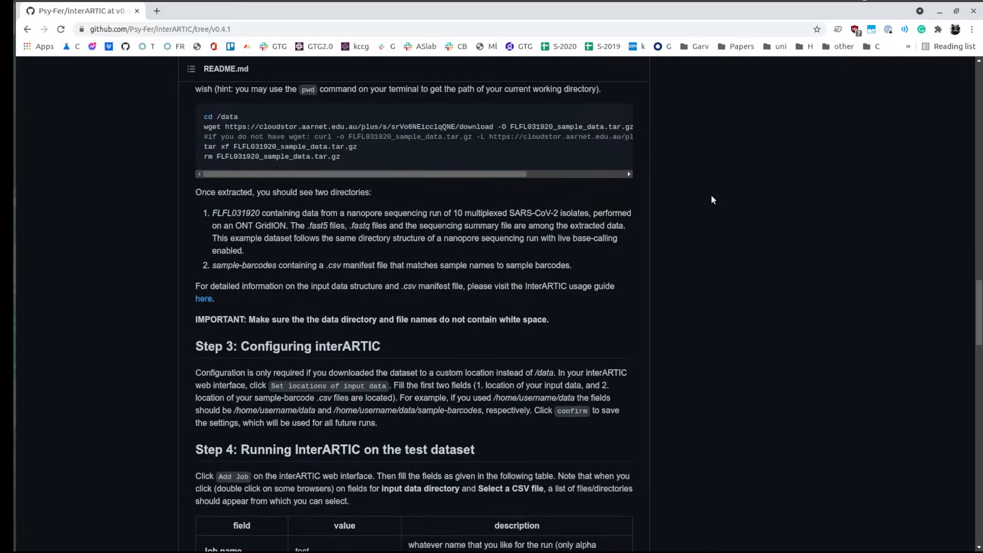
scroll(710, 194, down, 17)
scroll(714, 199, down, 5)
scroll(714, 199, up, 20)
scroll(713, 199, up, 16)
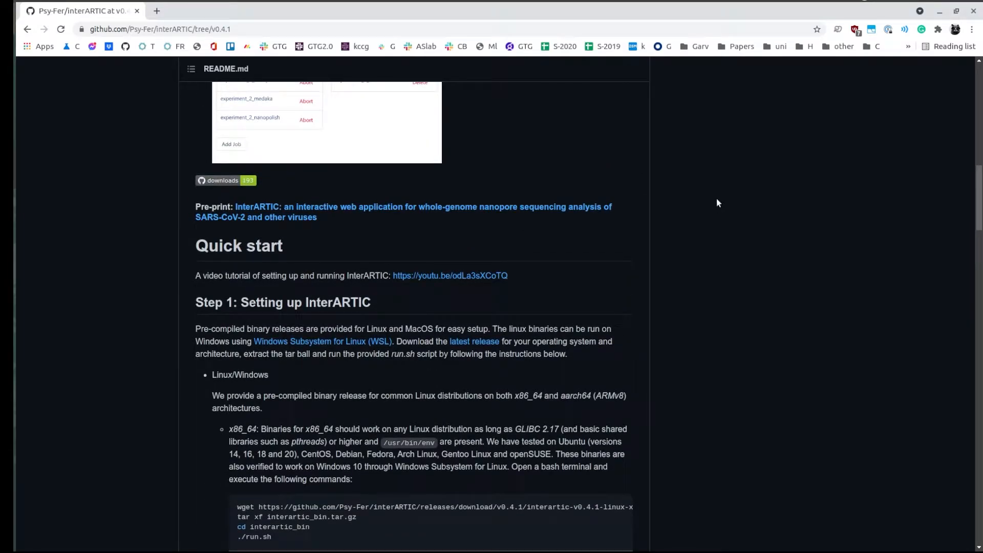
Read the Step 1 setup instructions in the README, covering Linux x86_64, aarch64 and macOS commands.
scroll(714, 198, down, 3)
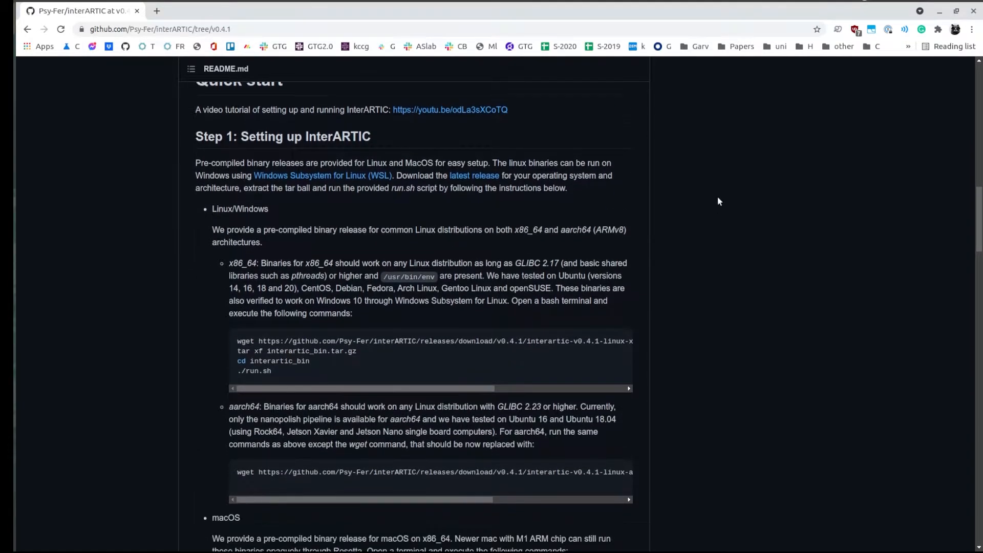
scroll(718, 202, down, 1)
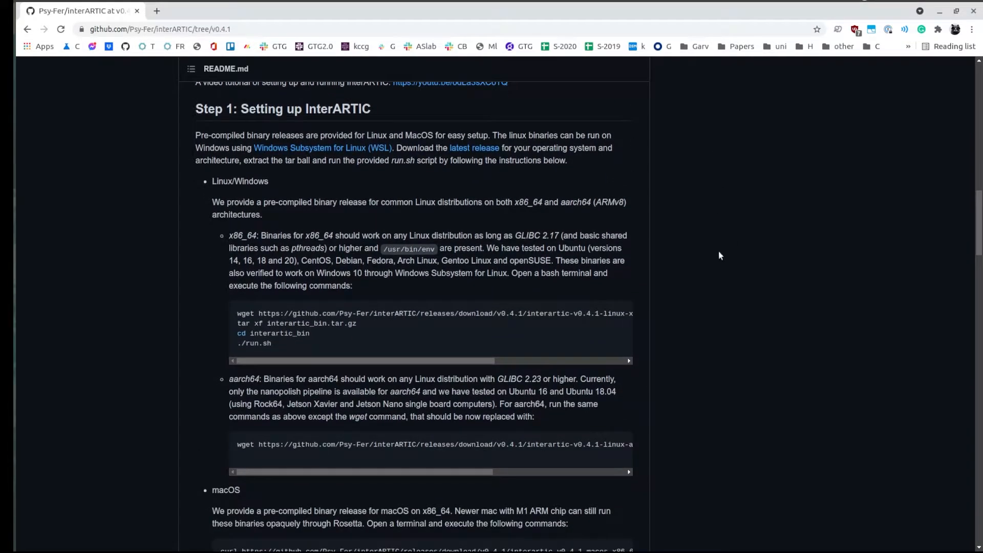
scroll(718, 244, down, 1)
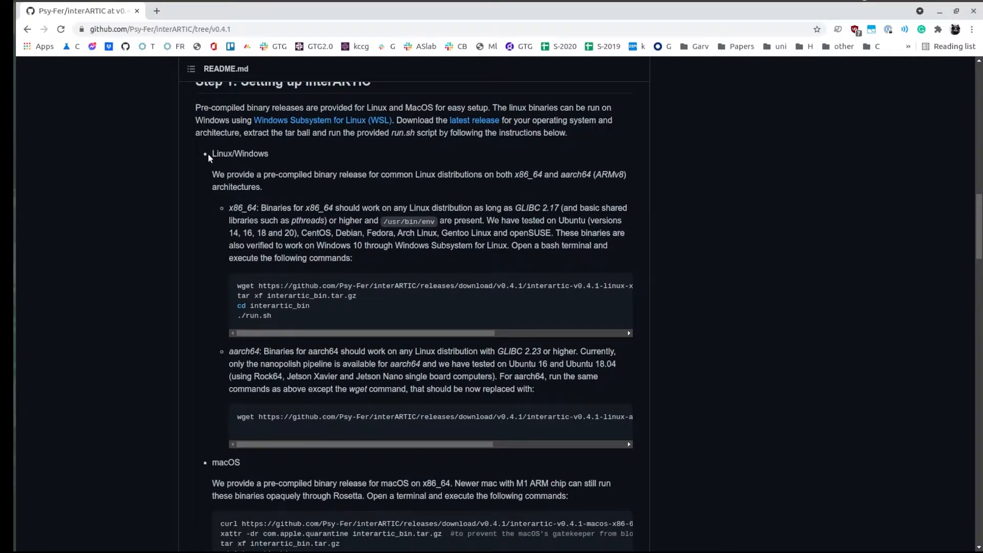
scroll(177, 265, down, 1)
scroll(176, 265, up, 1)
scroll(192, 253, down, 2)
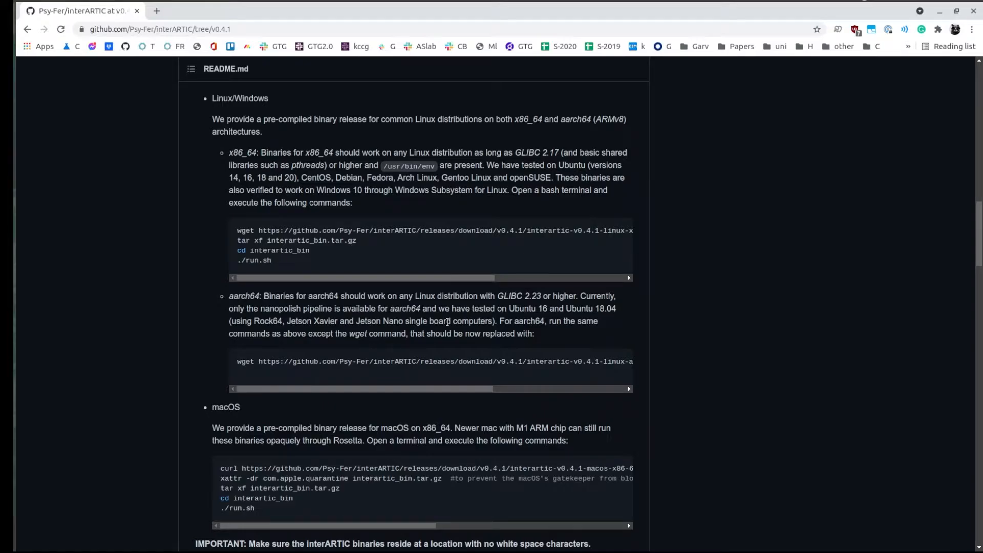
drag(233, 360, 603, 361)
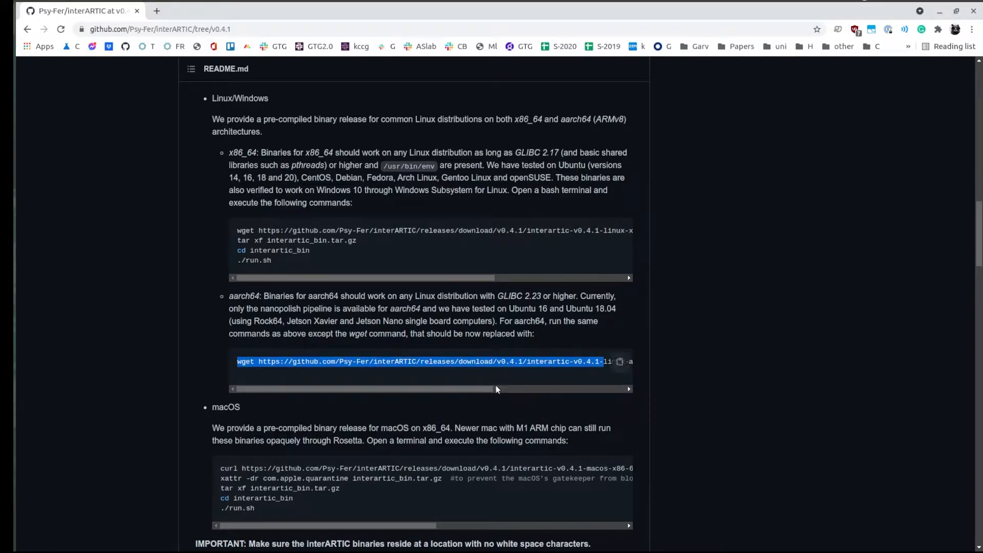
scroll(240, 403, down, 1)
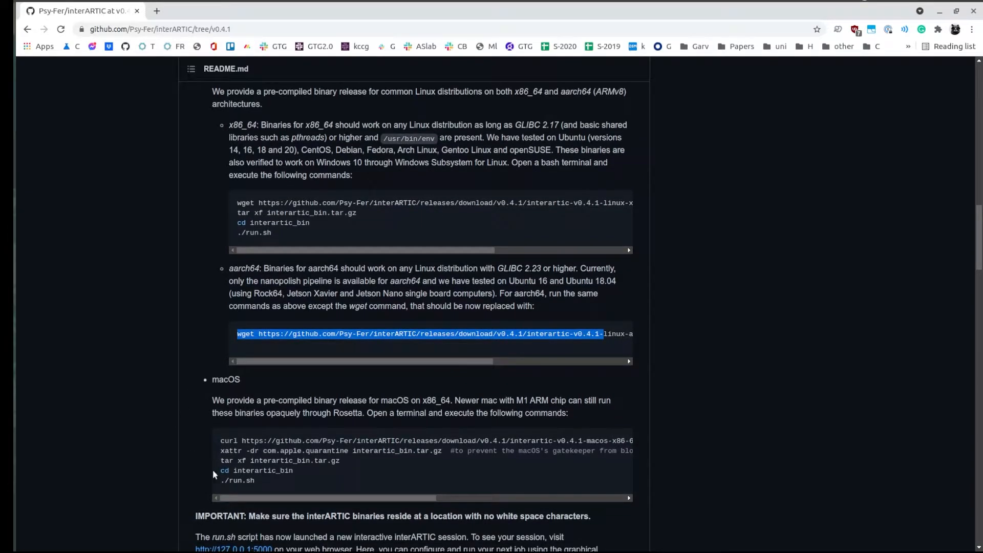
drag(221, 438, 278, 477)
click(277, 477)
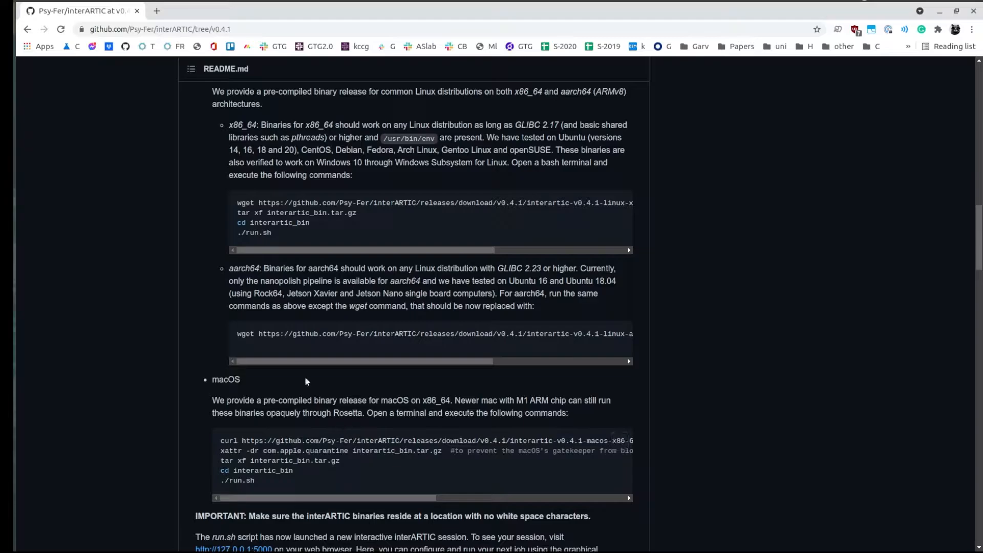
scroll(213, 279, up, 1)
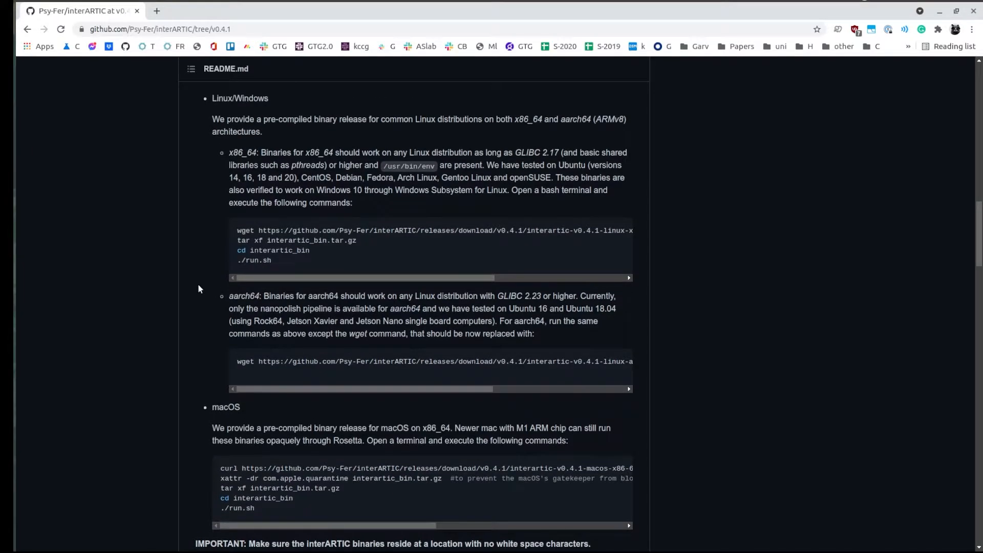
View the interARTIC releases page with its v0.4.1 binary assets, and return to the repository's code page.
scroll(198, 289, up, 20)
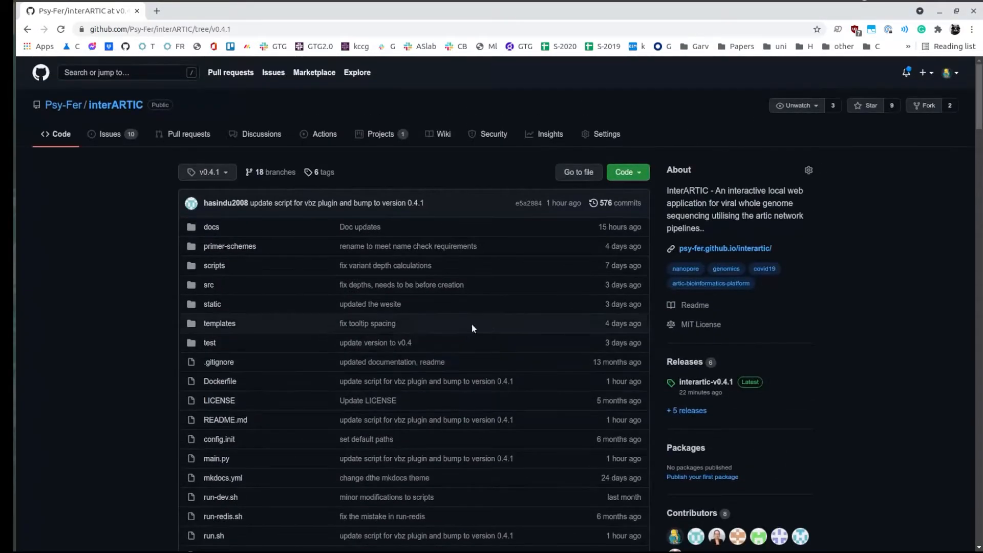
click(685, 362)
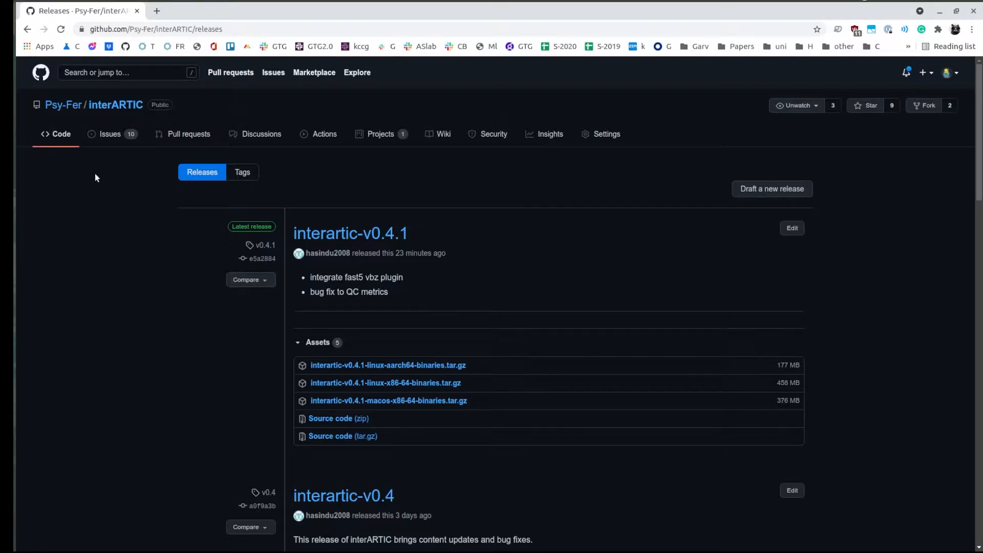
click(54, 139)
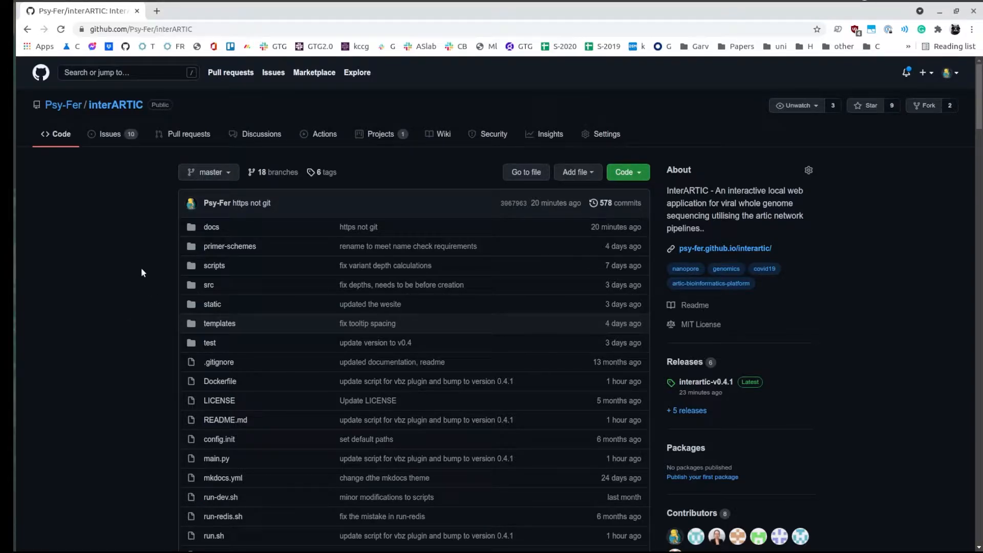
Review the interARTIC repository's list of open issues.
click(124, 141)
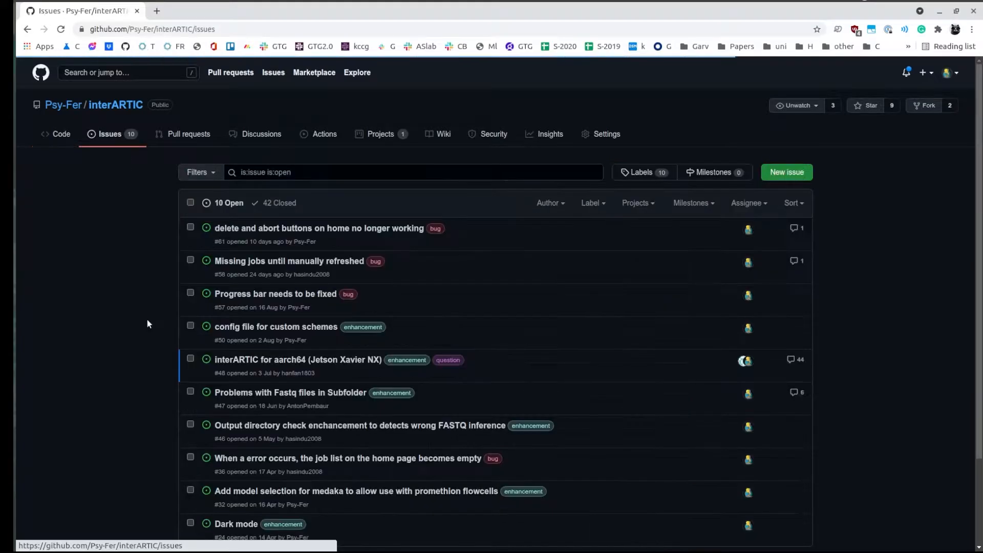
scroll(461, 228, down, 2)
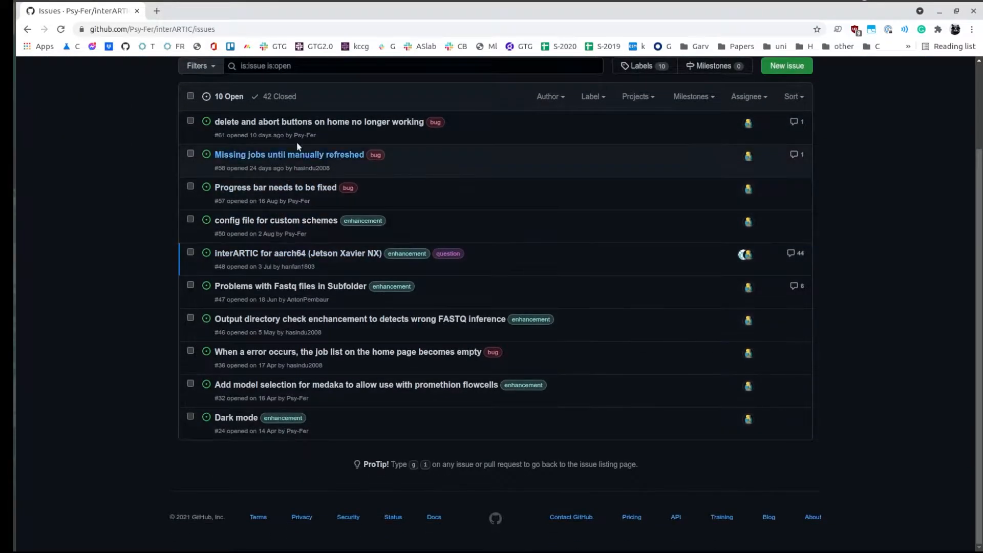
scroll(586, 318, up, 1)
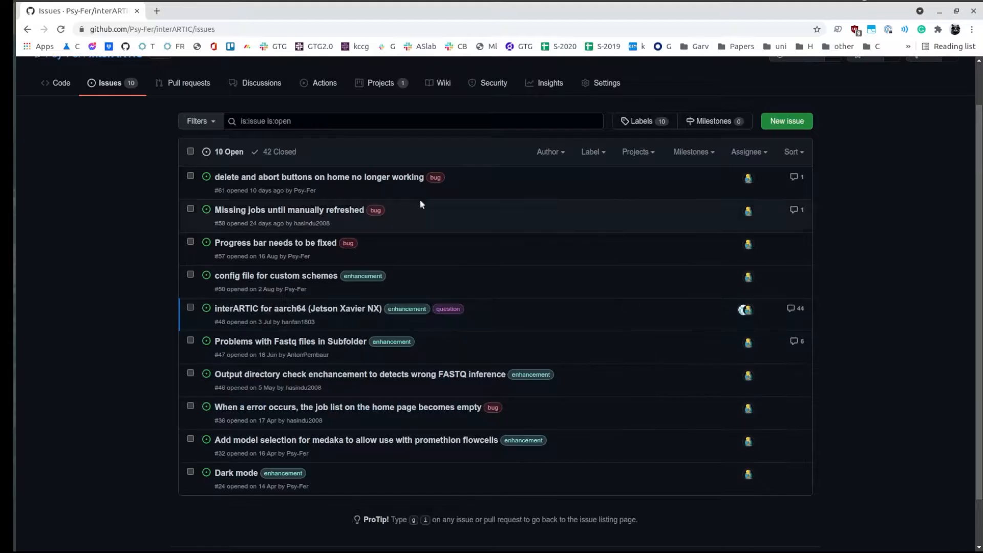
scroll(650, 264, up, 1)
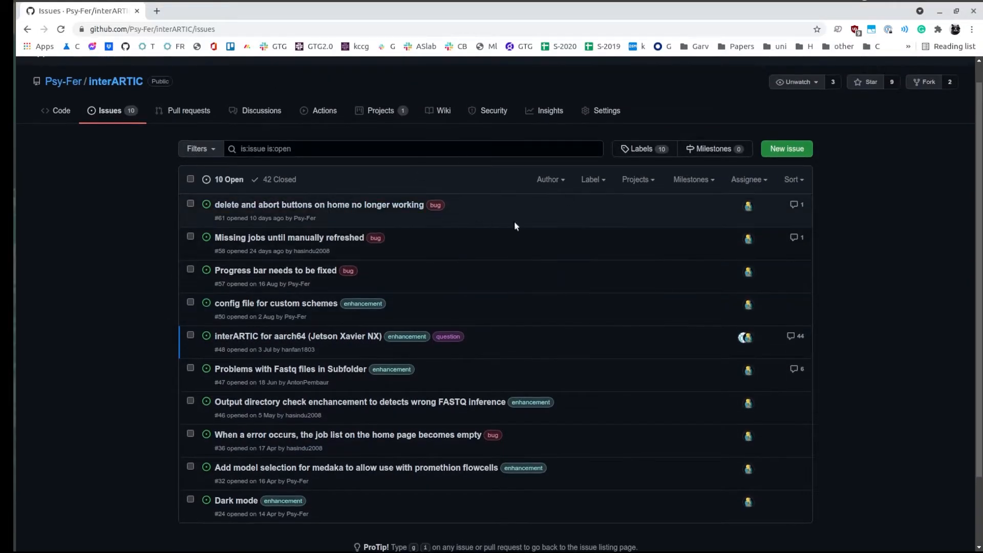
Look at the blank new-issue form and return to the issue list without submitting anything.
click(789, 149)
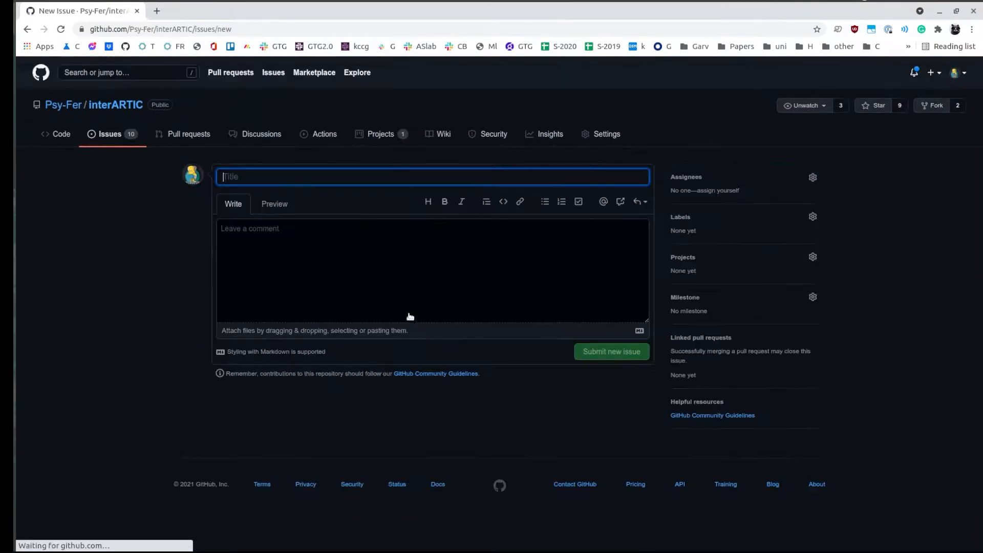
click(439, 241)
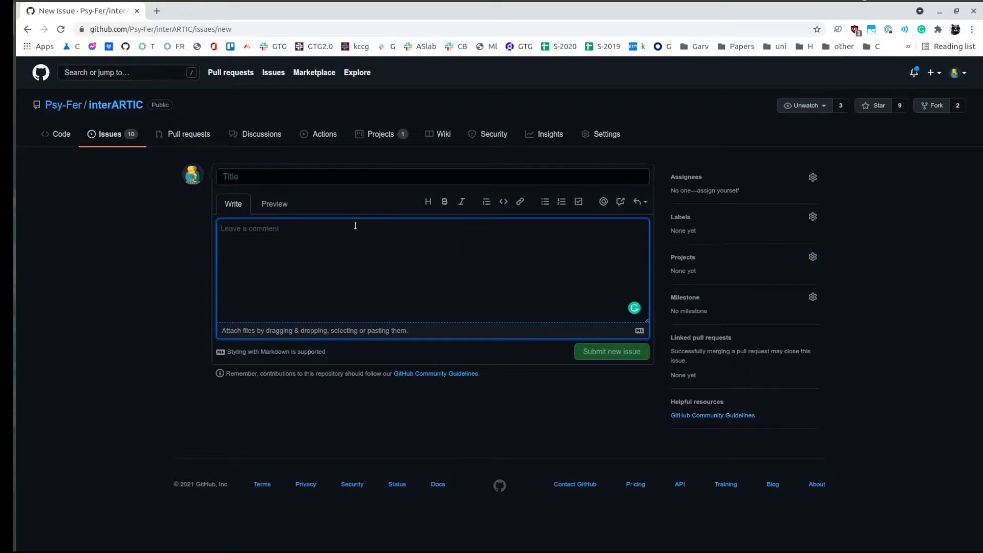
click(109, 134)
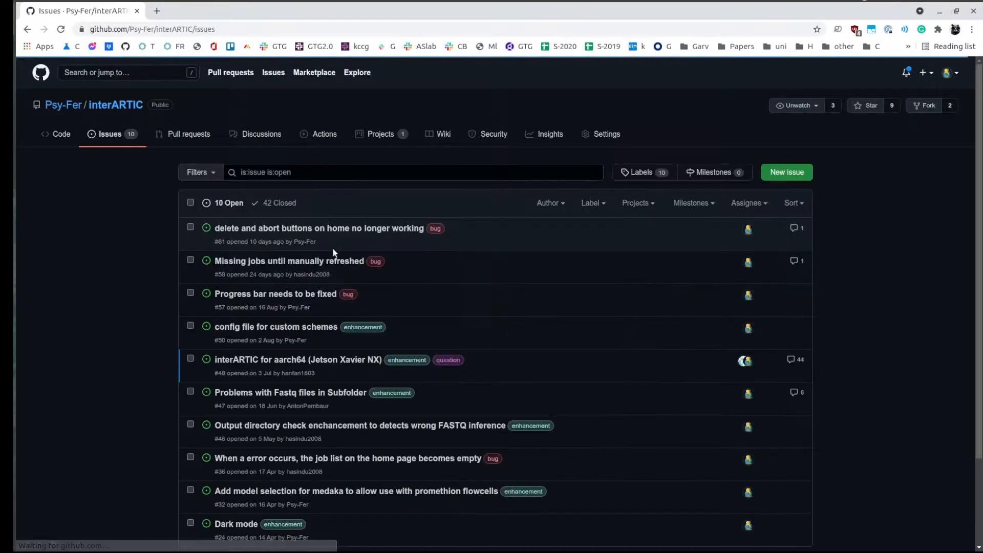
Go back to the repository's code page and locate the x86_64 commands under Step 1 of the README.
click(70, 144)
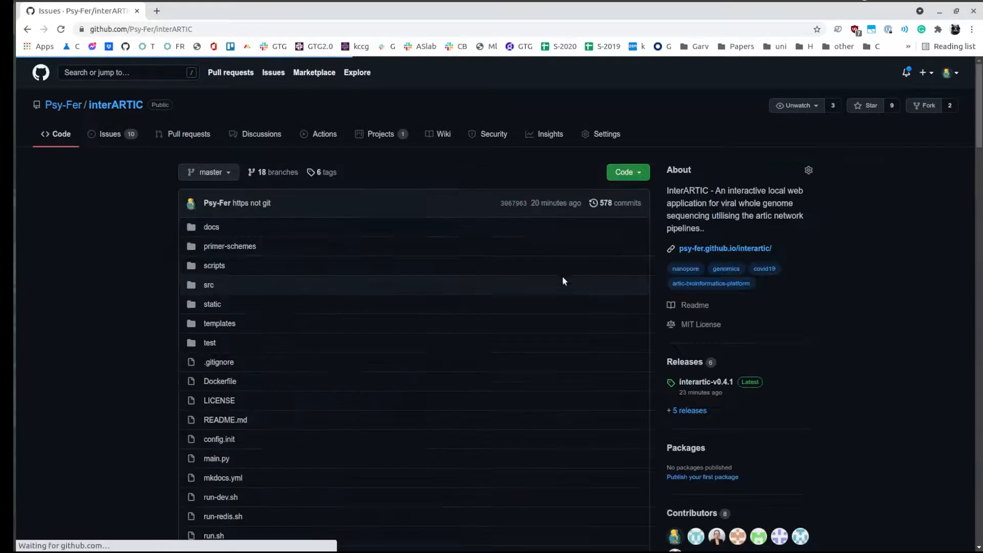
scroll(198, 268, down, 4)
scroll(201, 269, down, 13)
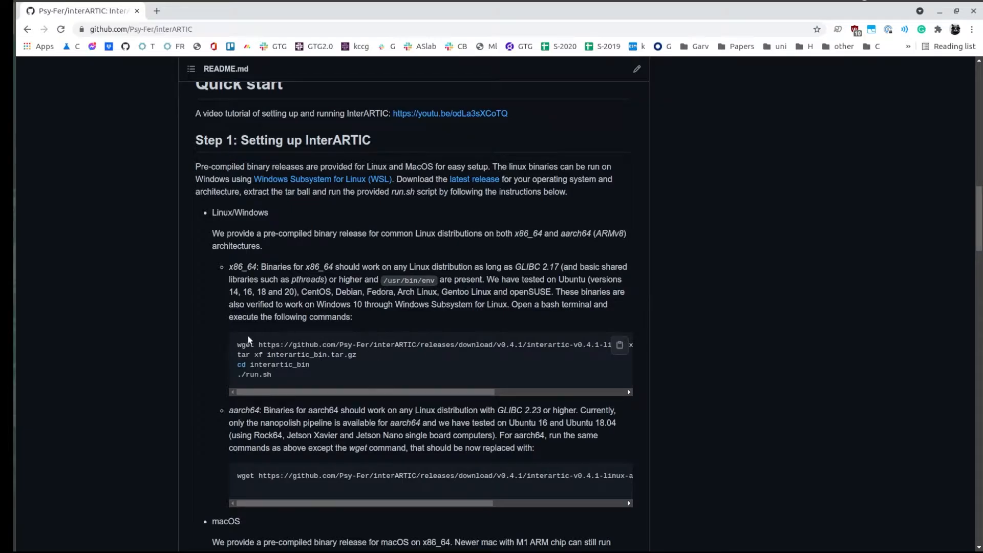
Switch to the terminal in the Downloads directory, enlarge its text, and resize and reposition its window.
click(5, 186)
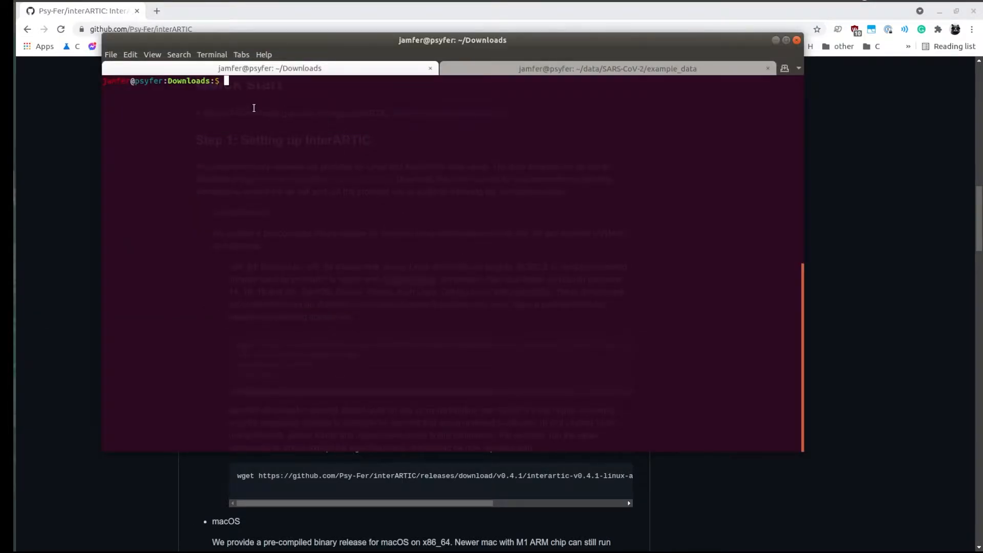
key(Return)
key(Return)
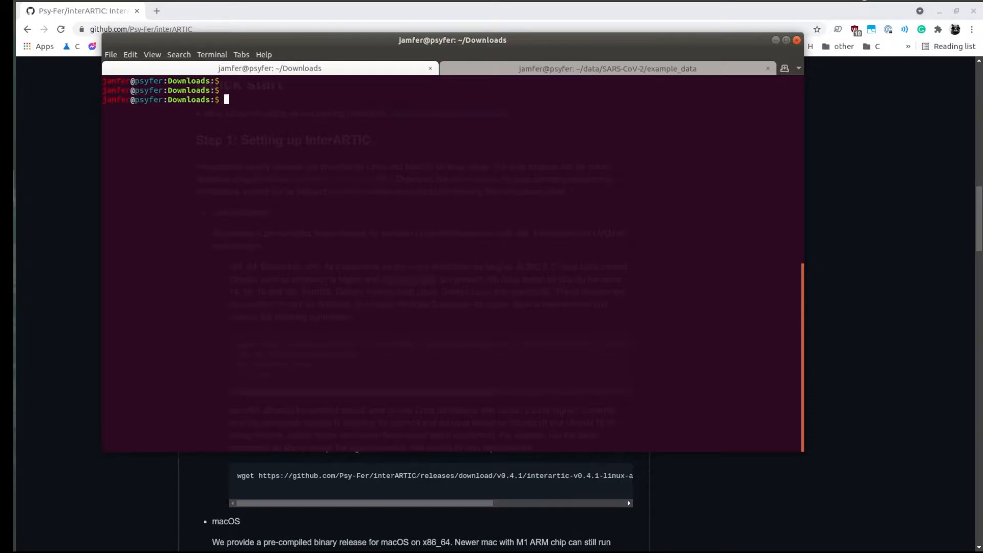
key(ctrl+plus)
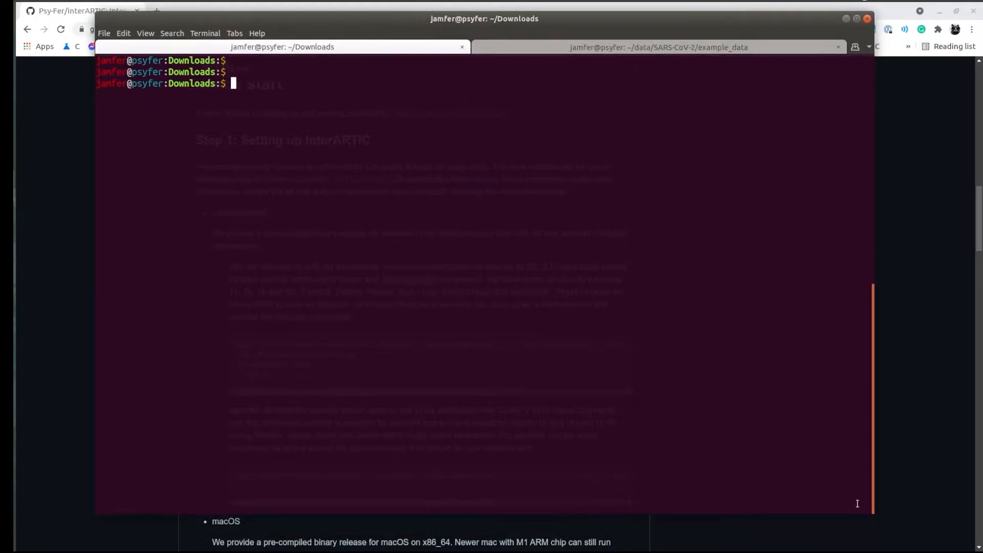
drag(873, 513, 780, 444)
drag(514, 22, 536, 40)
key(Return)
key(Return)
Copy the README's x86_64 wget command and run it in the terminal to download the v0.4.1 Linux binaries as interartic_bin.tar.gz.
click(940, 184)
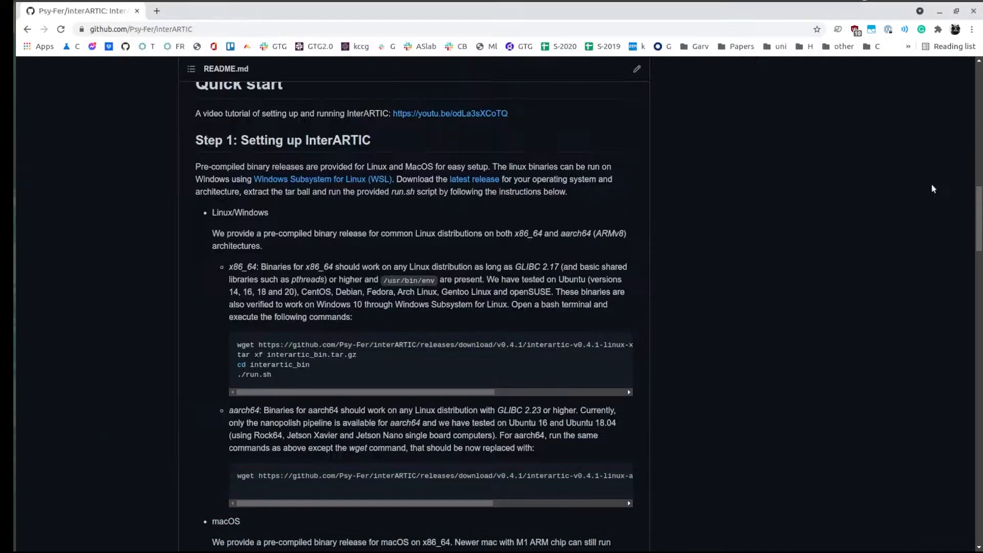
drag(246, 346, 630, 348)
key(ctrl+c)
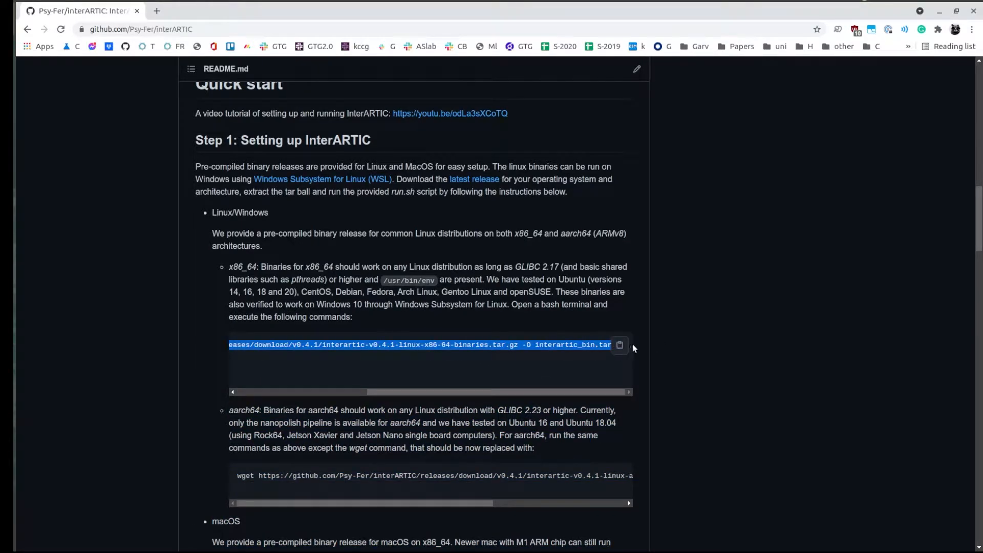
key(alt+Tab)
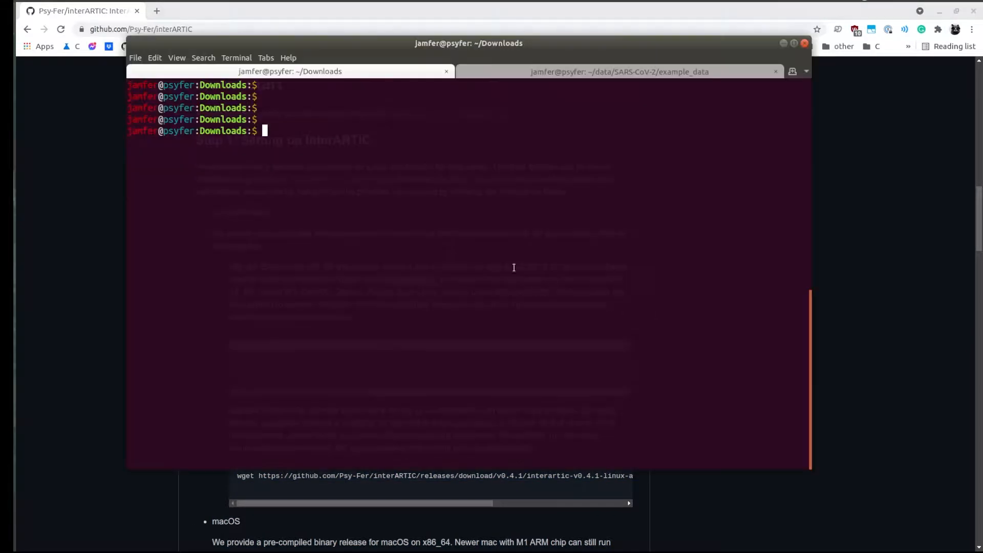
middle_click(364, 242)
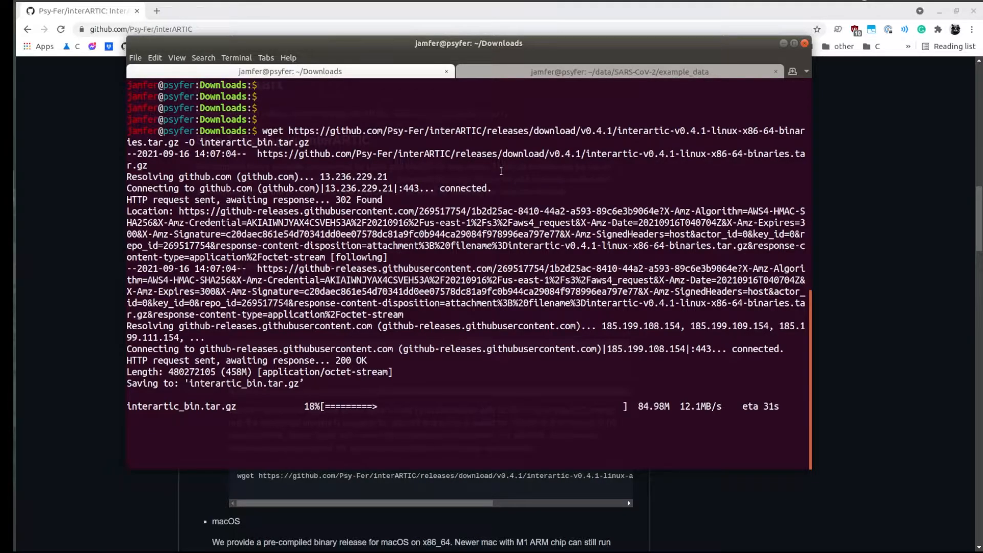
Extract the downloaded archive interartic_bin.tar.gz with tar xf.
text(tar xf)
text(interartic_bin.tar.gz)
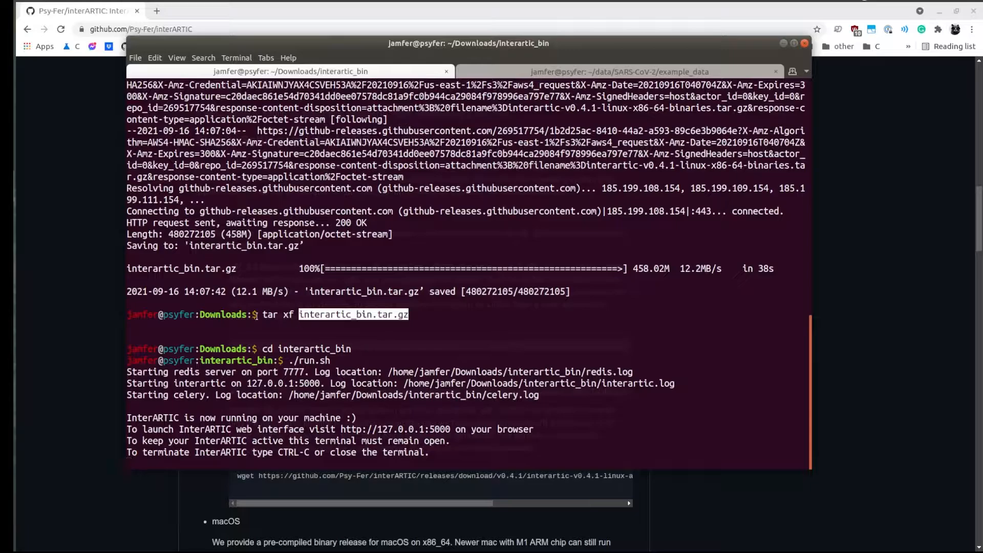
Review the cd interartic_bin and ./run.sh commands and their startup output in the terminal.
drag(262, 349, 362, 349)
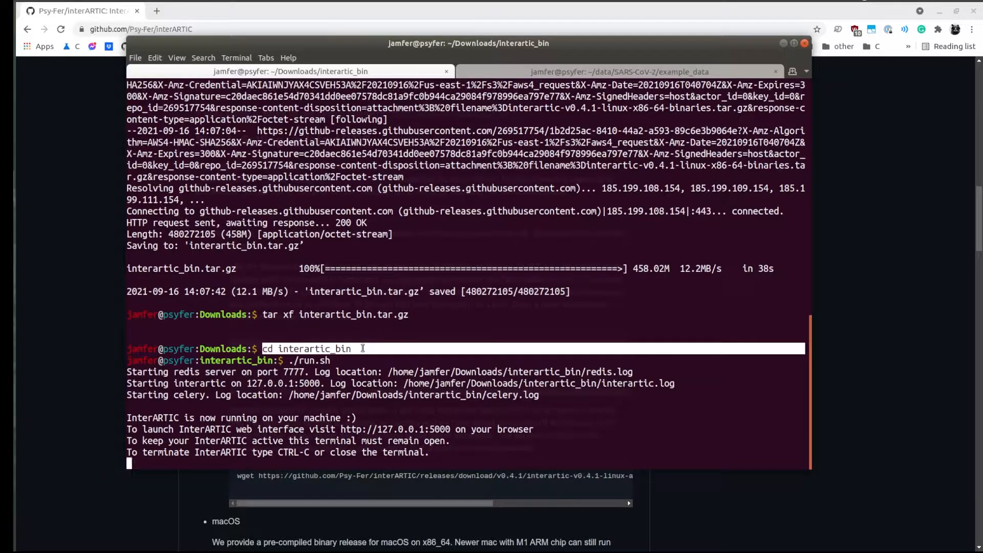
click(377, 347)
drag(283, 360, 335, 359)
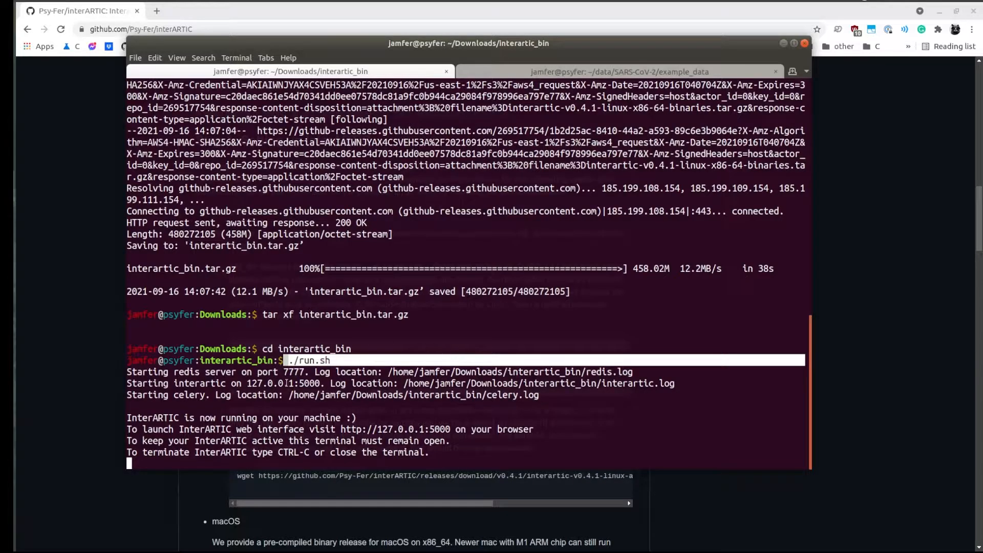
drag(136, 373, 481, 455)
click(489, 456)
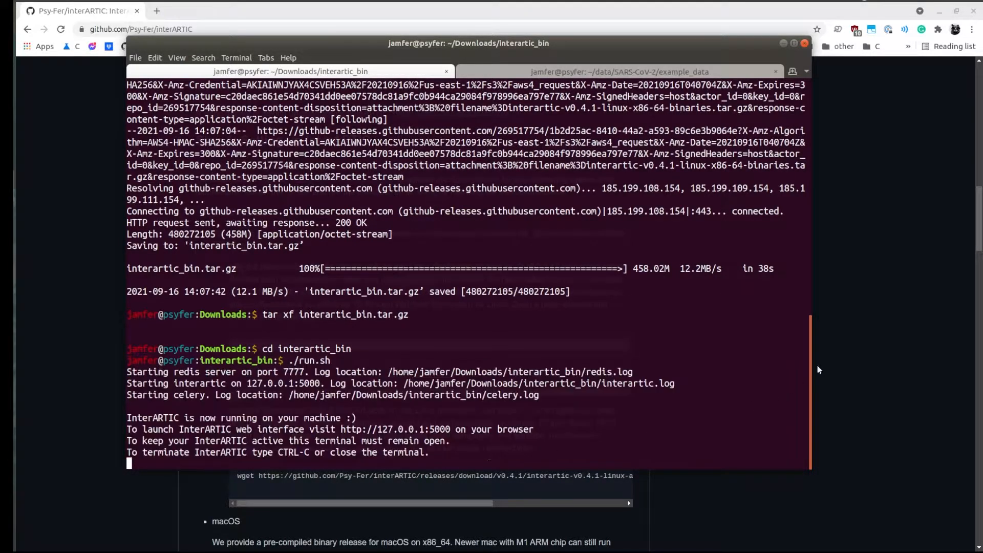
Switch to the browser and review the complete x86_64 command block in the README.
click(840, 349)
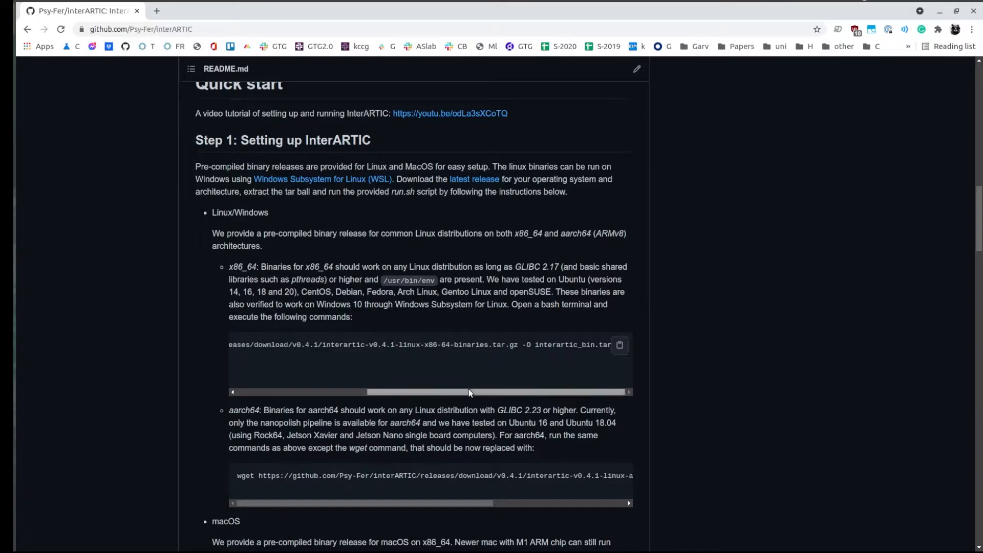
drag(516, 392, 204, 352)
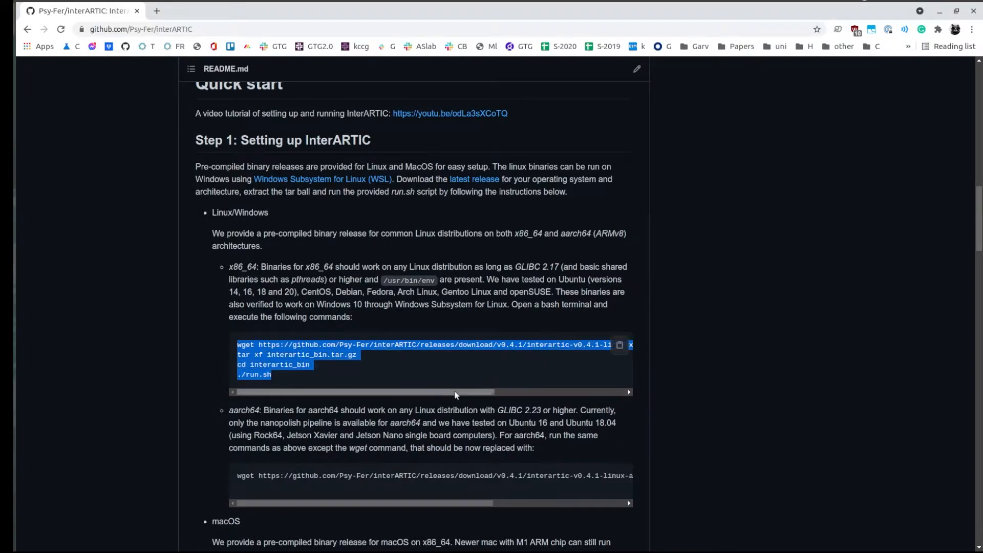
click(747, 341)
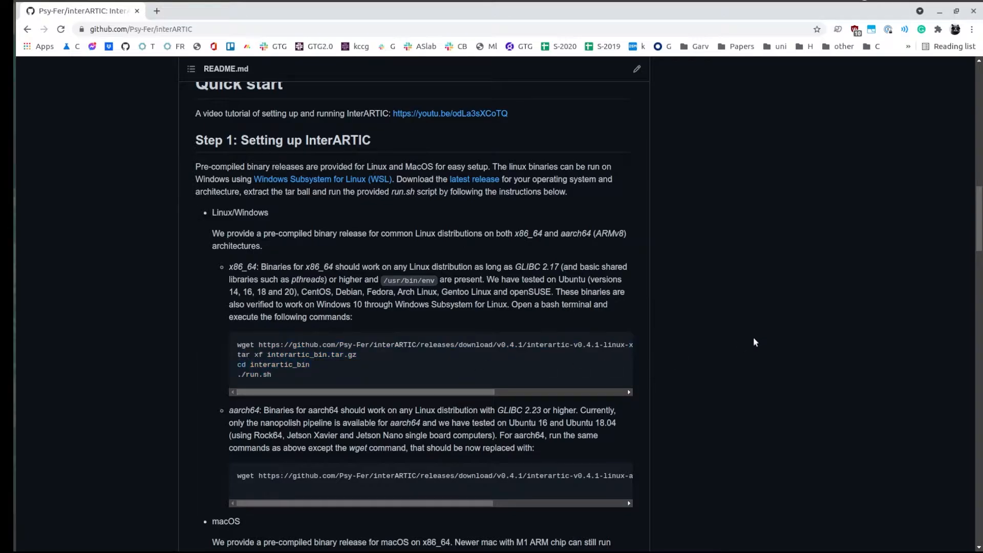
Switch back to the terminal, stop the running interARTIC processes, and list the contents of interartic_bin with ll.
key(alt+Tab)
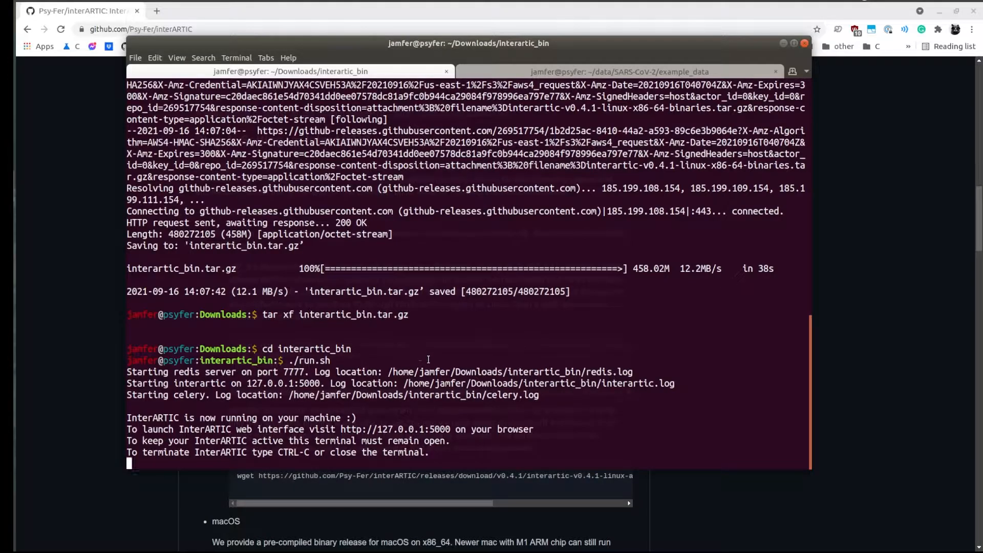
key(ctrl+c)
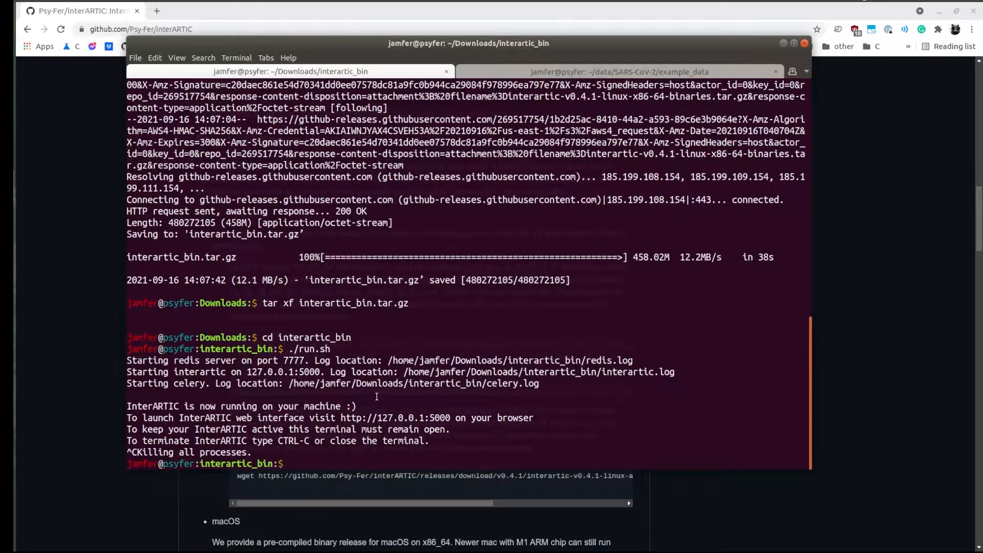
text(ll)
key(Return)
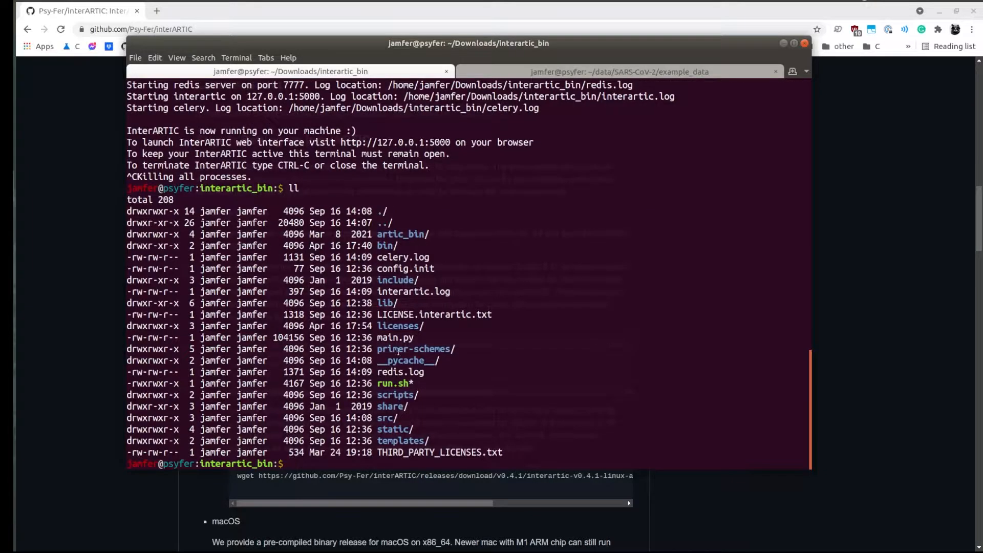
Start interARTIC again from the interartic_bin folder with ./run.sh.
double_click(387, 383)
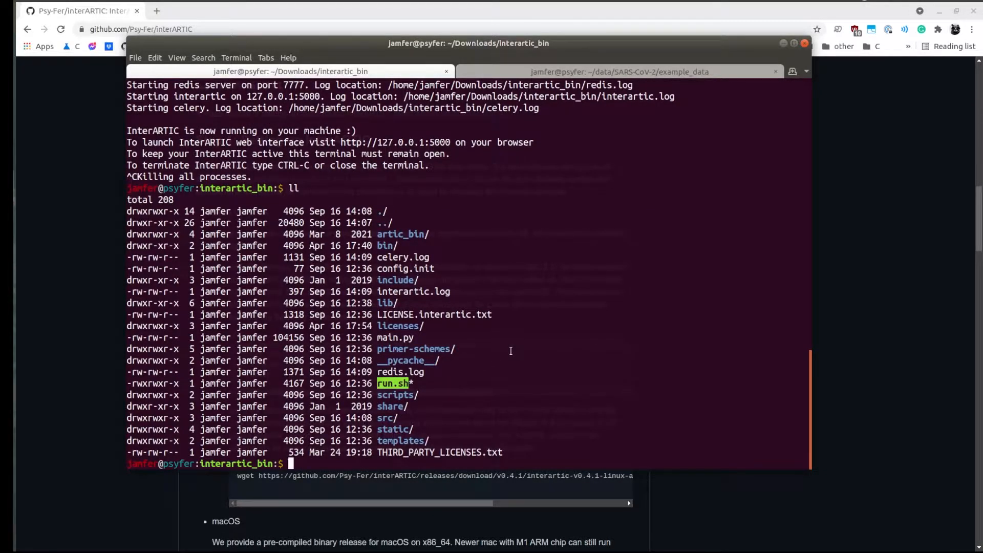
click(510, 350)
text(./run.sh)
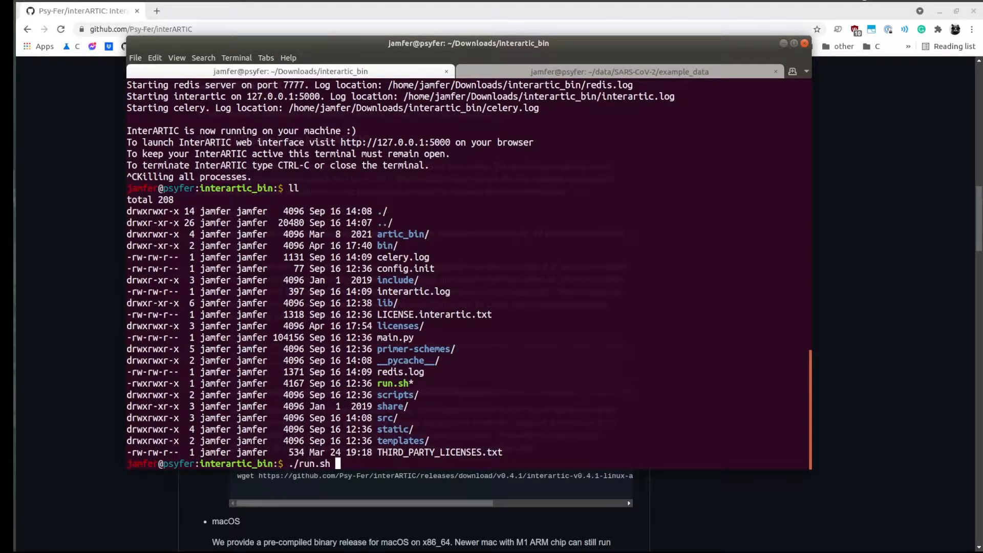
key(Return)
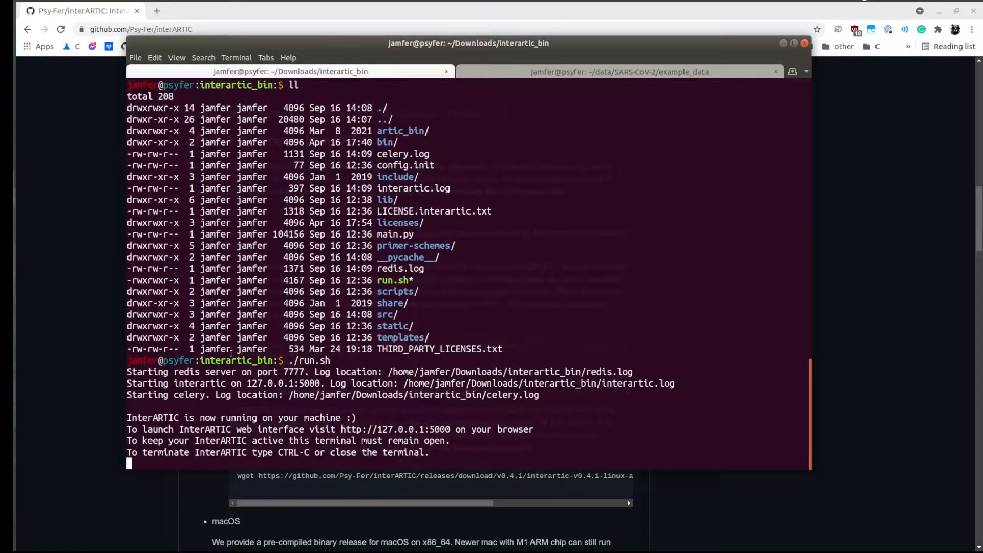
drag(245, 384, 325, 384)
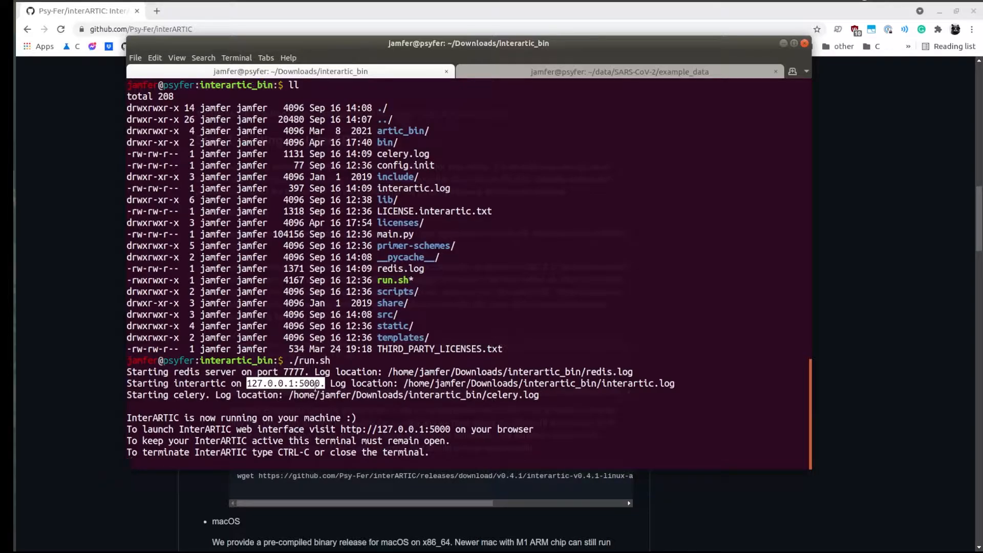
click(315, 388)
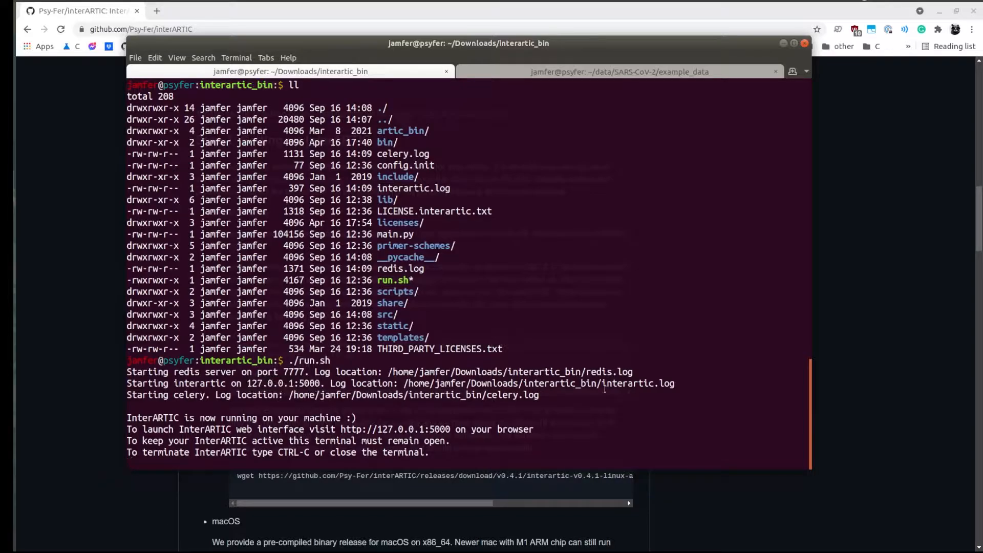
right_click(407, 432)
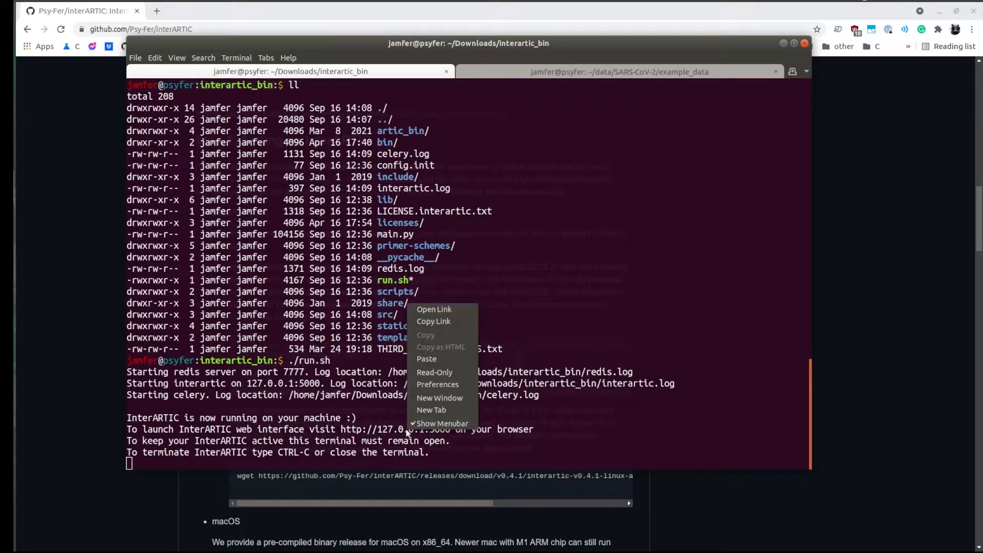
click(451, 309)
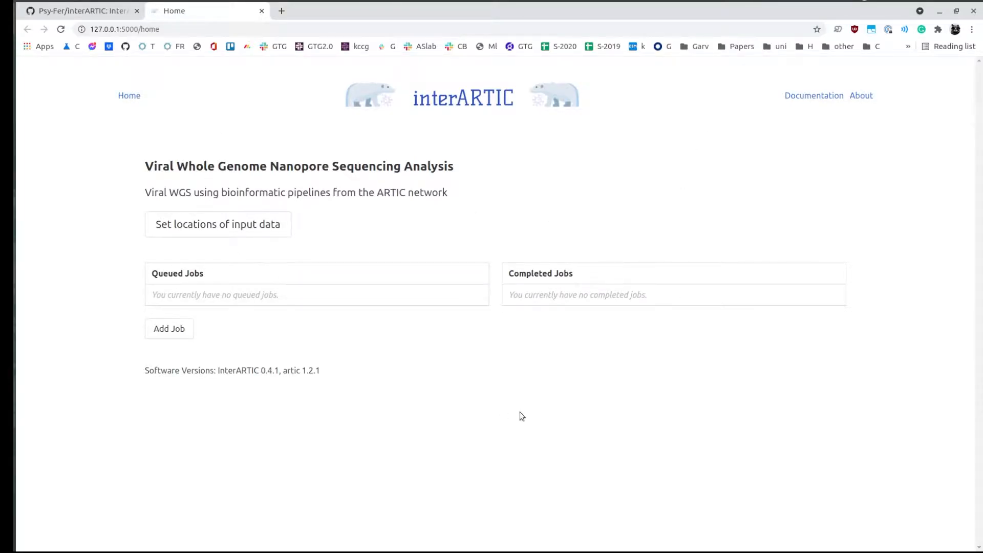
drag(147, 371, 359, 382)
click(359, 382)
Open the interARTIC documentation, look through its Installation, Usage, Troubleshooting and Custom Primers pages, and close it.
click(813, 96)
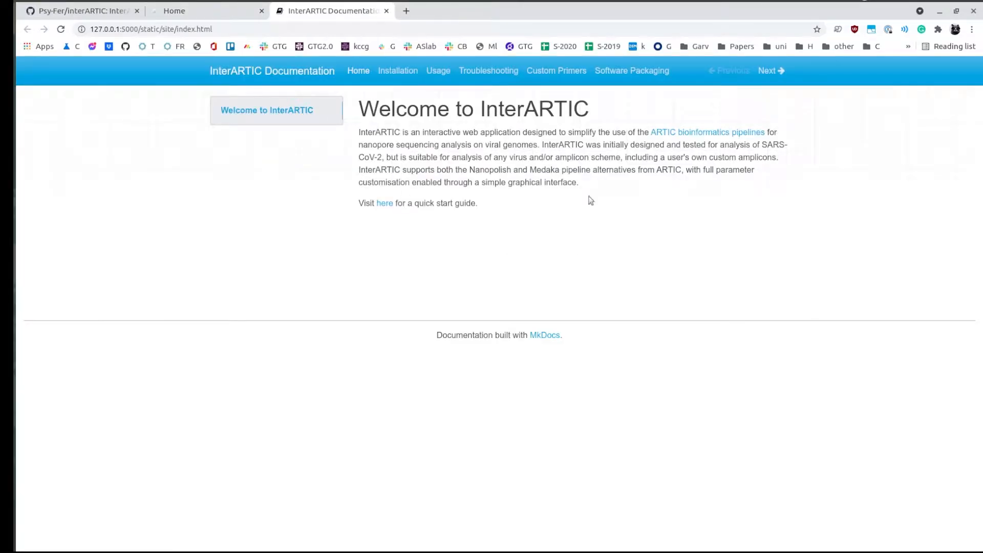
click(393, 74)
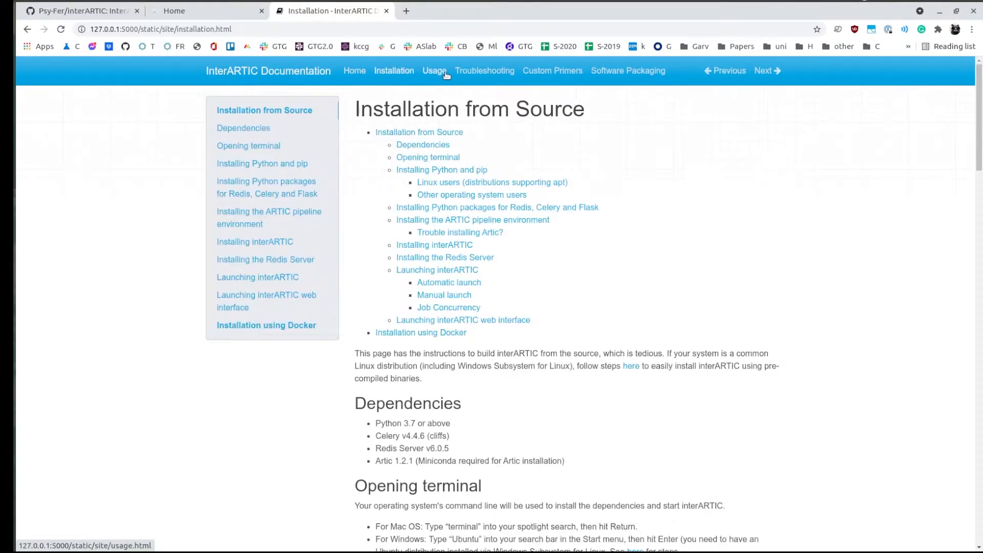
click(436, 73)
click(493, 73)
click(550, 74)
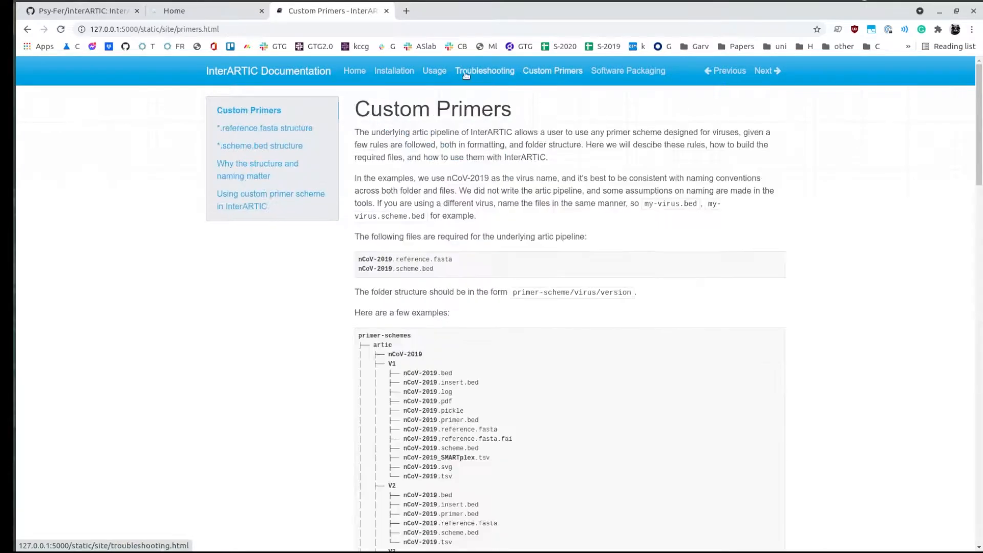
click(436, 72)
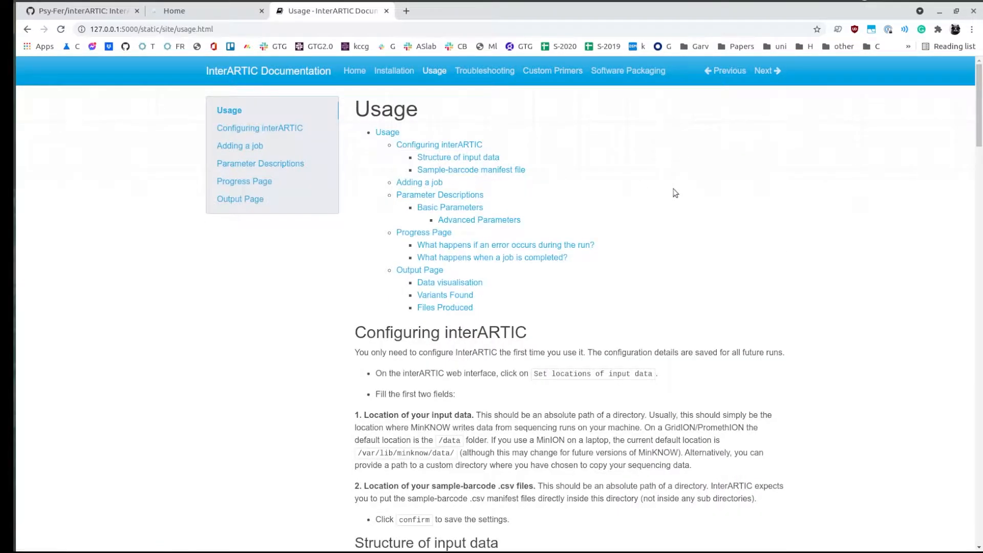
scroll(673, 193, down, 5)
scroll(674, 192, down, 15)
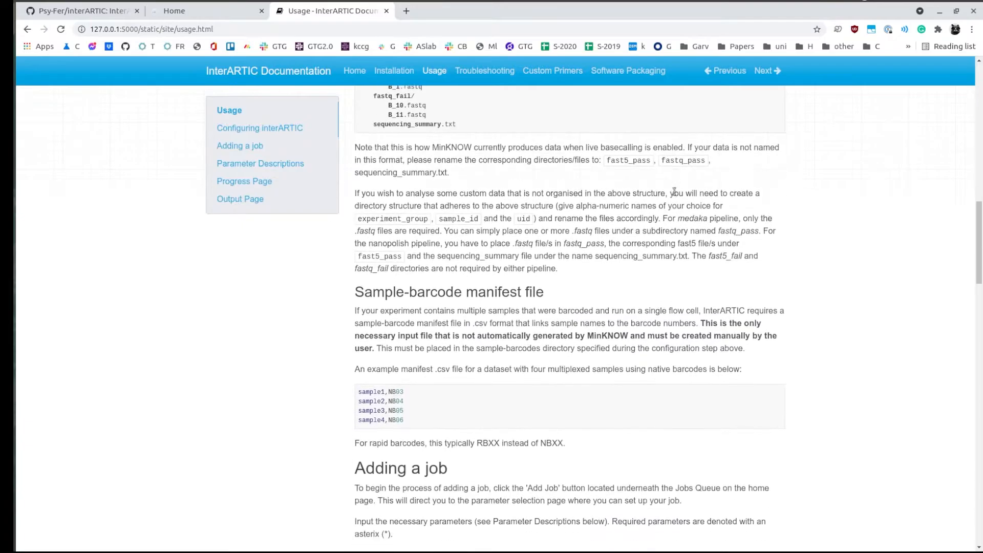
scroll(669, 203, up, 20)
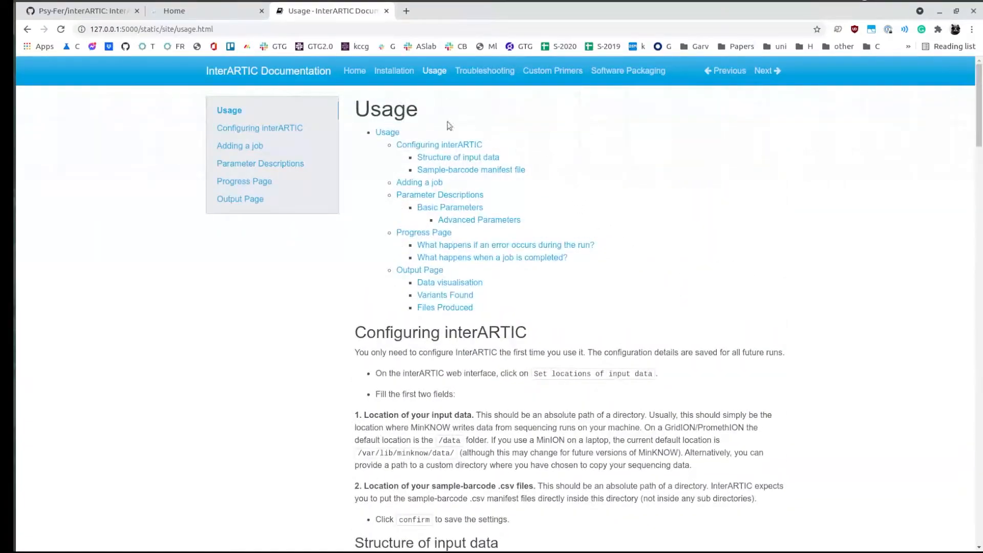
click(386, 10)
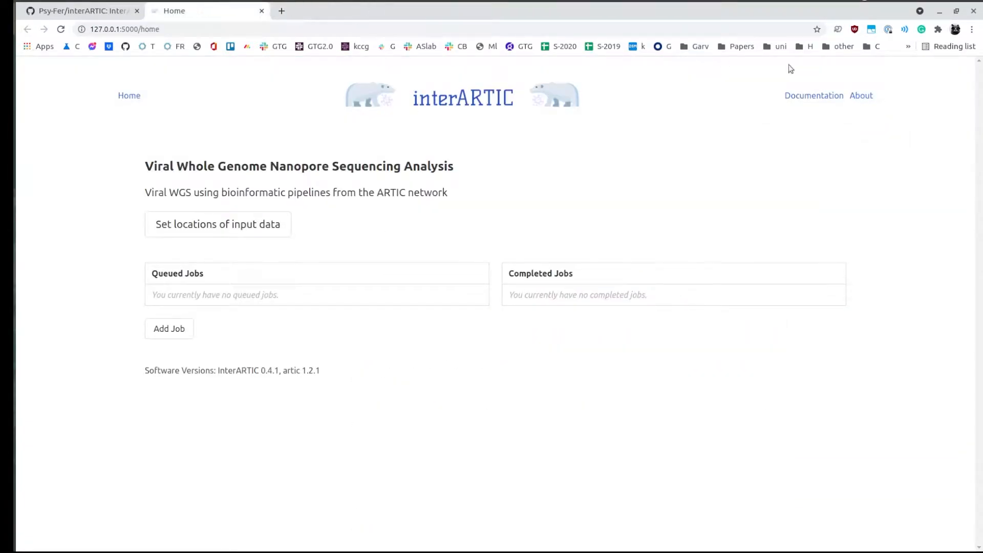
Open the About page and examine its supported primer schemes, version information, links and update instructions.
click(862, 99)
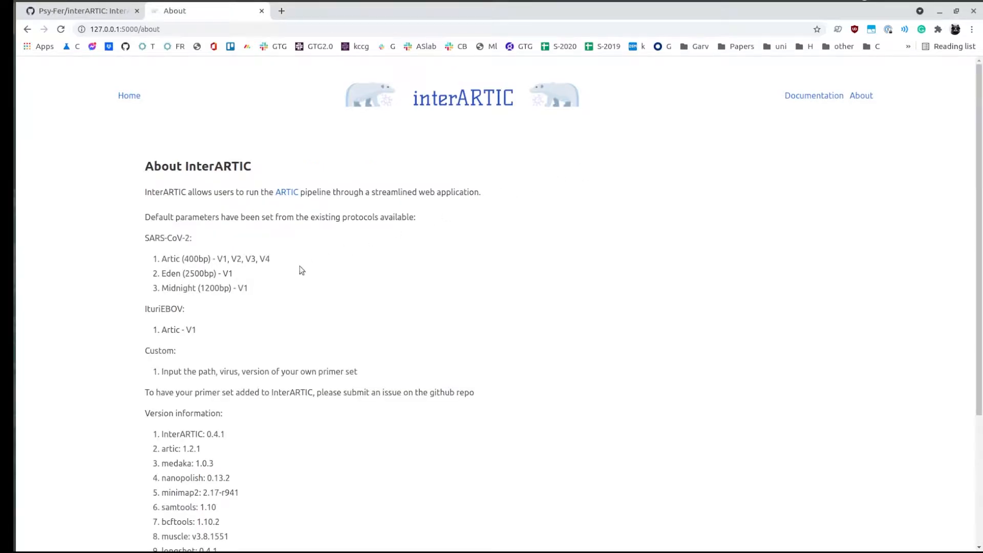
scroll(301, 270, down, 3)
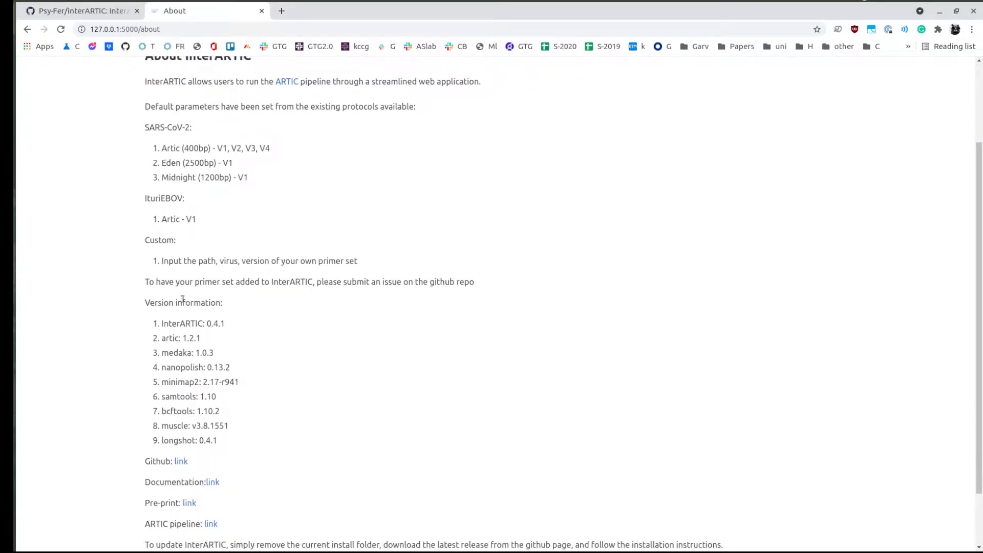
scroll(260, 358, down, 2)
drag(156, 252, 264, 370)
click(253, 293)
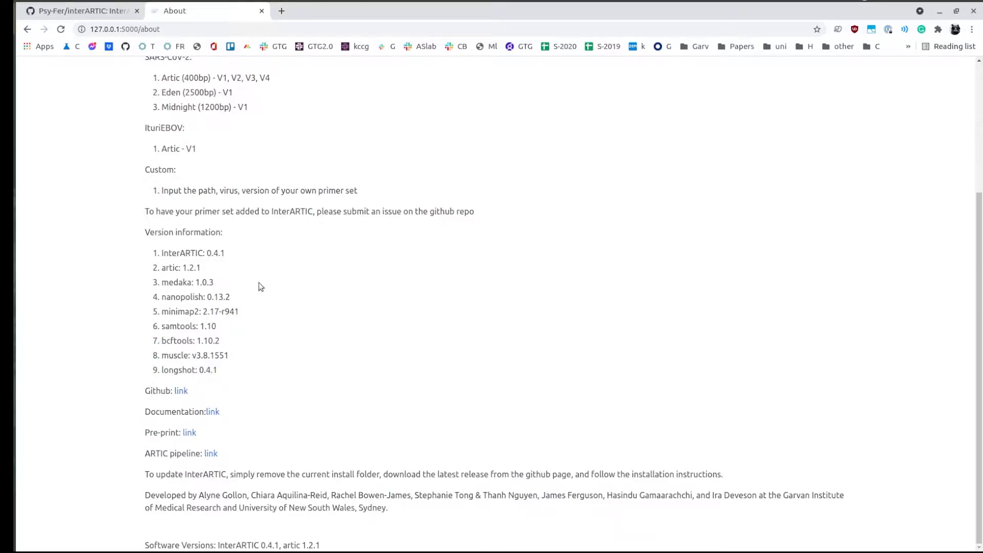
scroll(261, 287, up, 3)
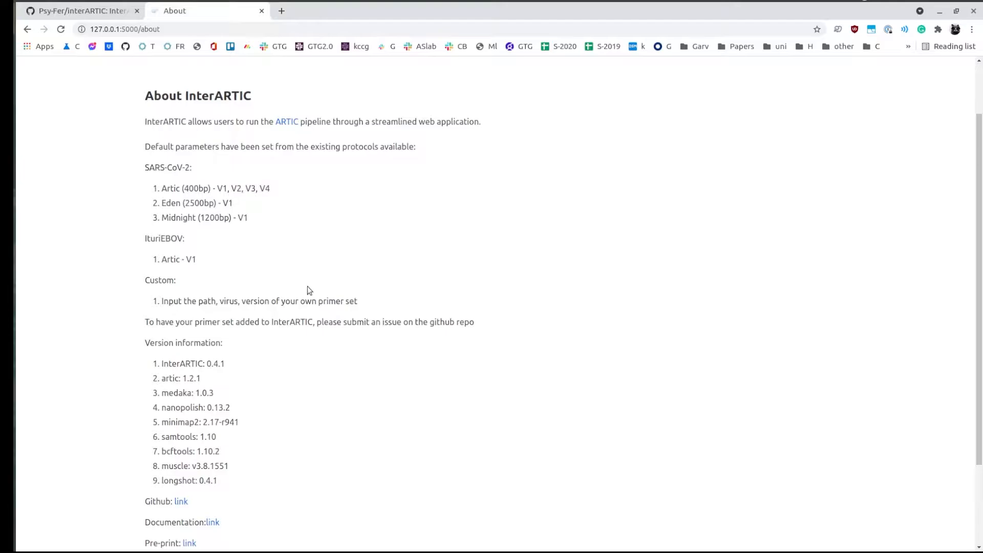
scroll(271, 179, down, 1)
scroll(274, 221, down, 3)
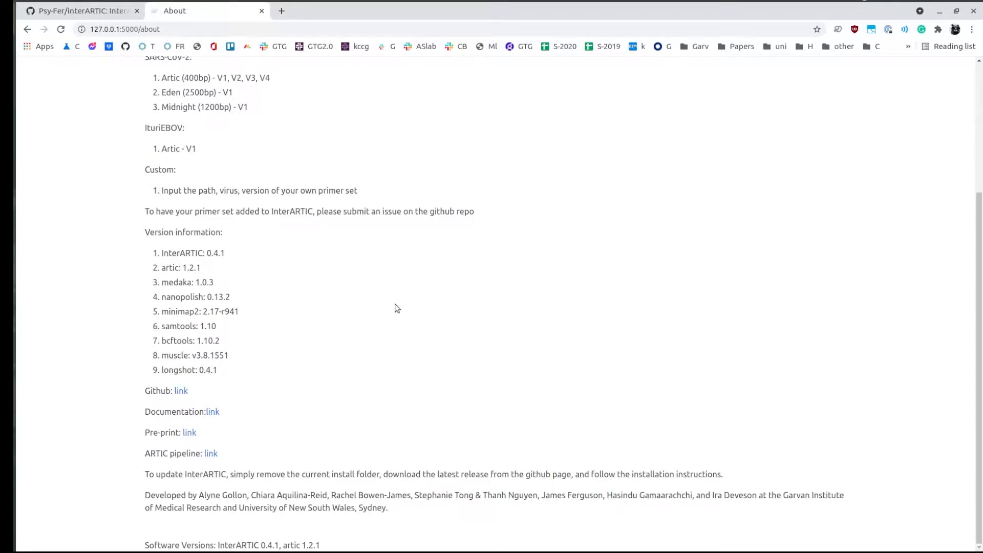
scroll(358, 321, up, 4)
Return to the interARTIC home page, open the input data location settings, and read the sample-barcode filepath info.
click(129, 95)
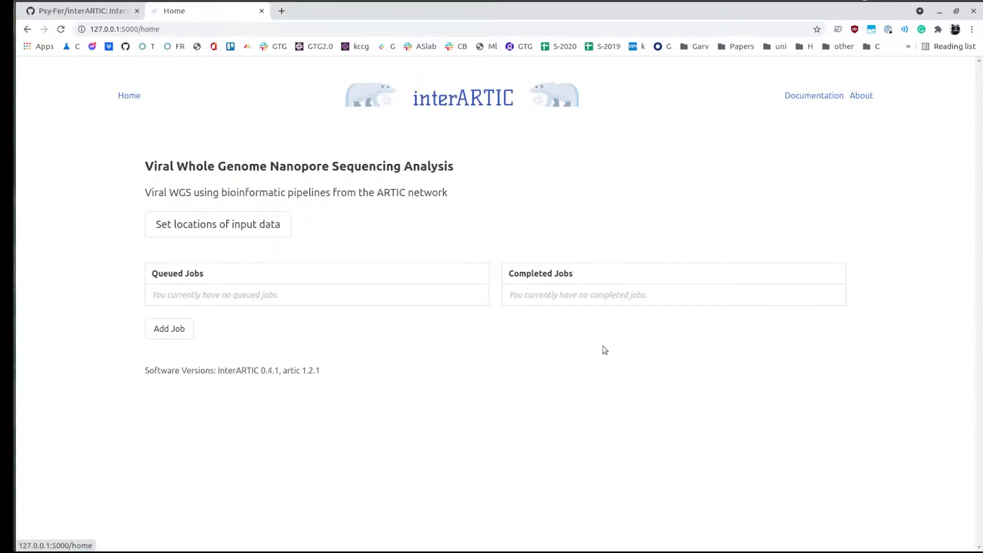
click(237, 236)
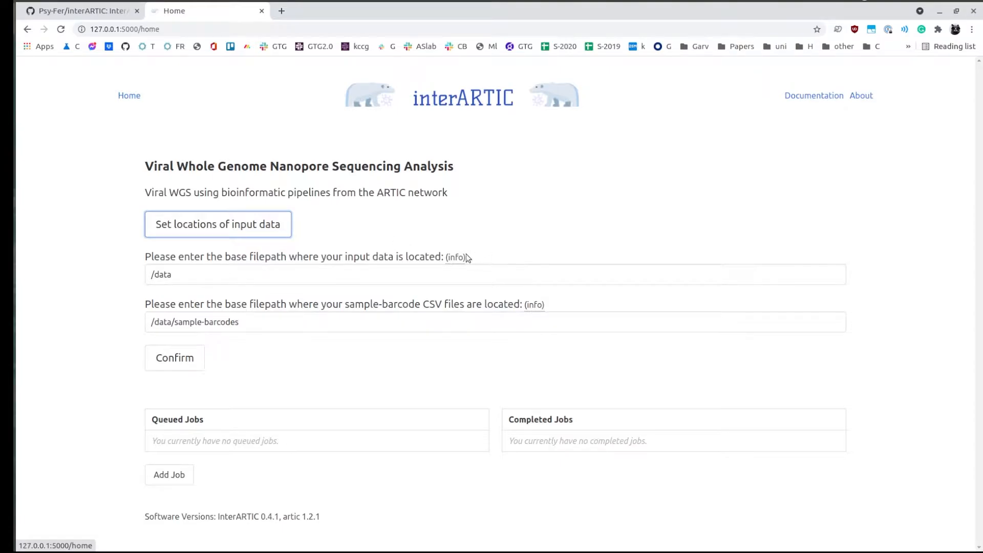
mouse_move(535, 305)
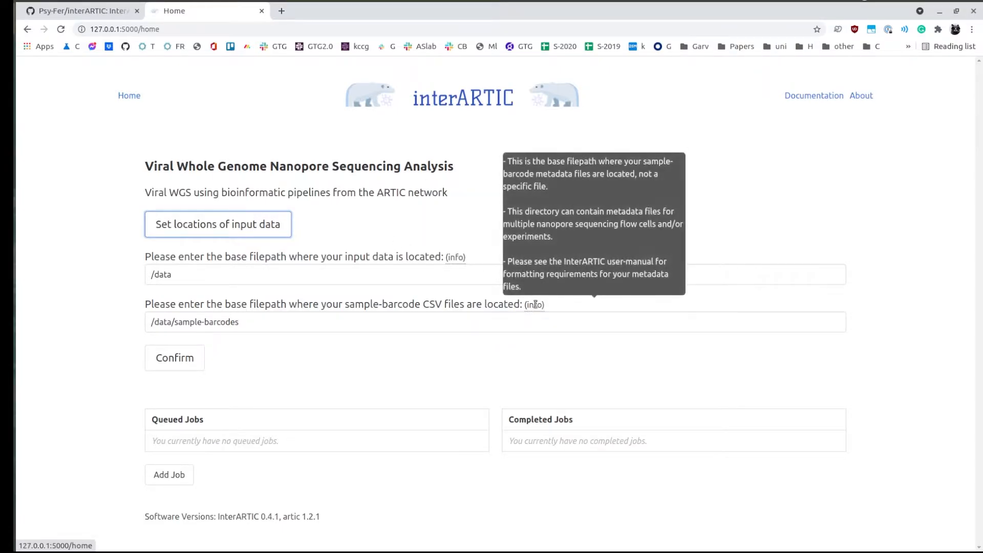
Examine the default base filepaths for the input data and the sample-barcode CSV files.
click(184, 269)
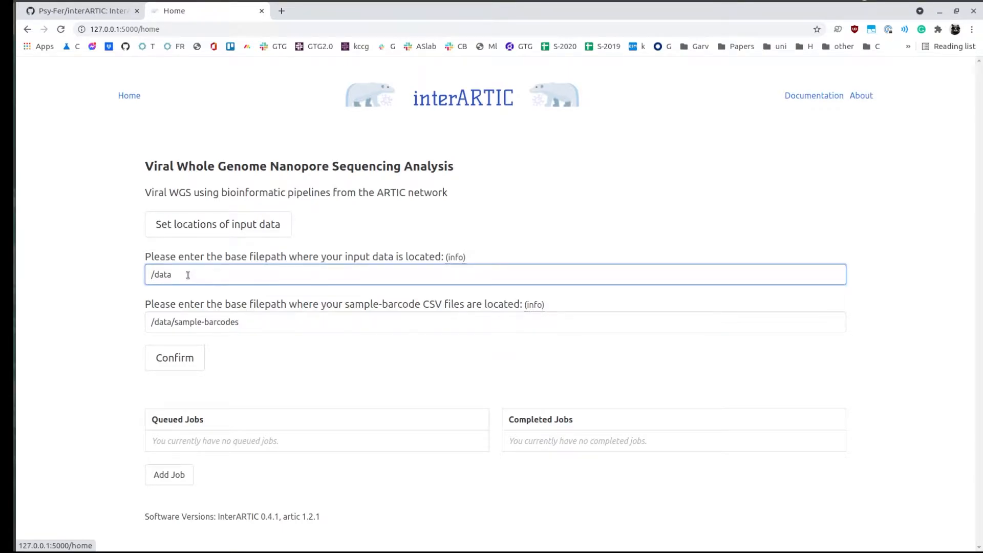
drag(174, 274, 115, 270)
click(197, 274)
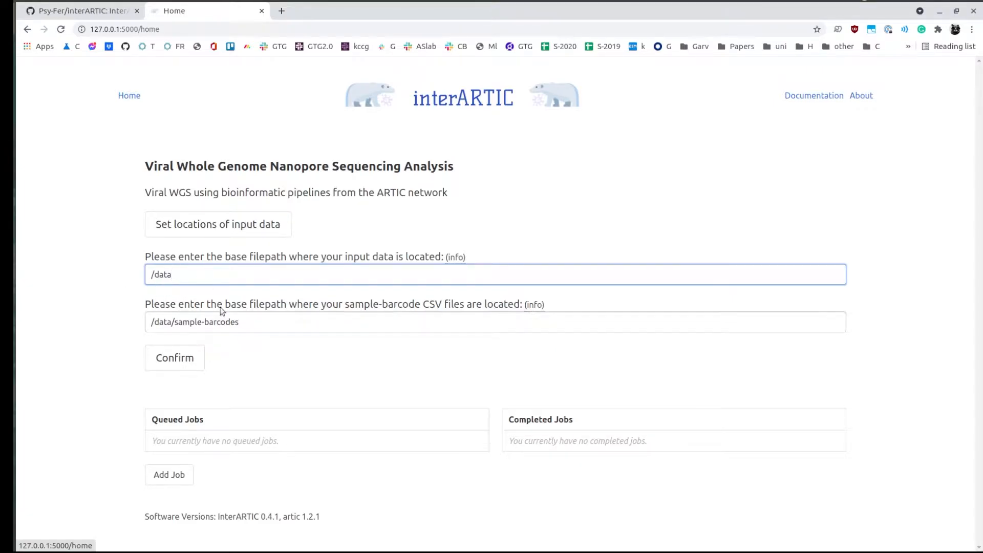
drag(174, 321, 264, 322)
click(266, 323)
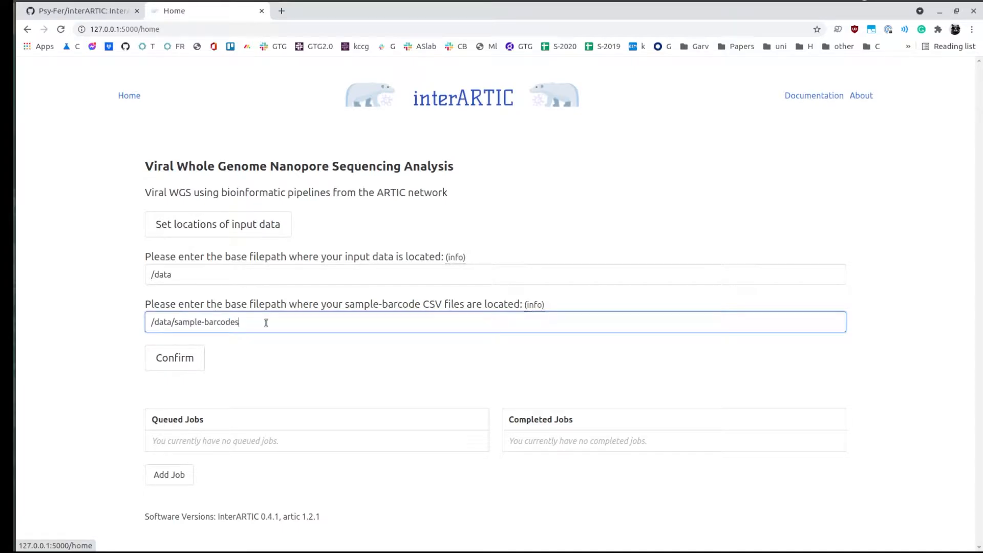
click(242, 274)
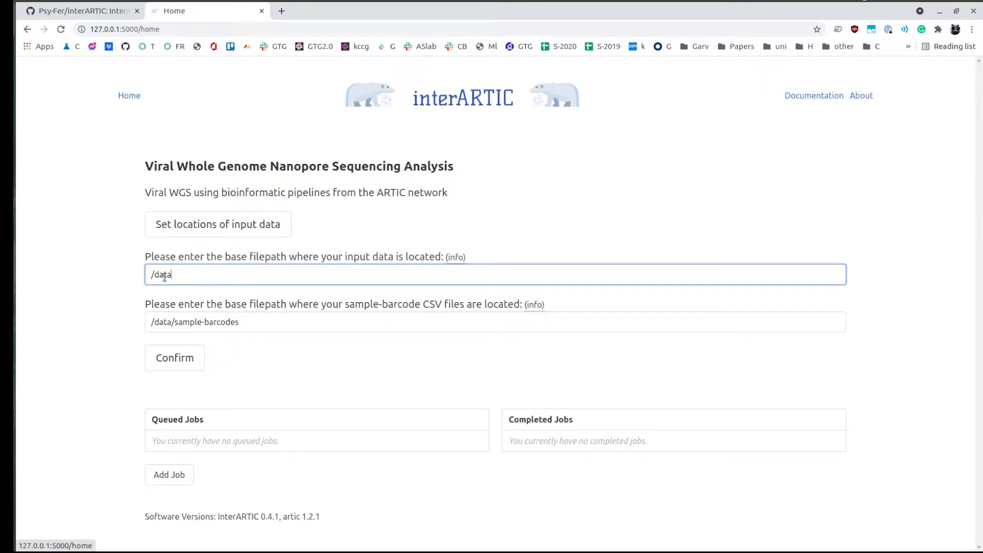
Switch to the terminal session in example_data, list the folder's contents with ll, and print its full path with pwd.
click(4, 185)
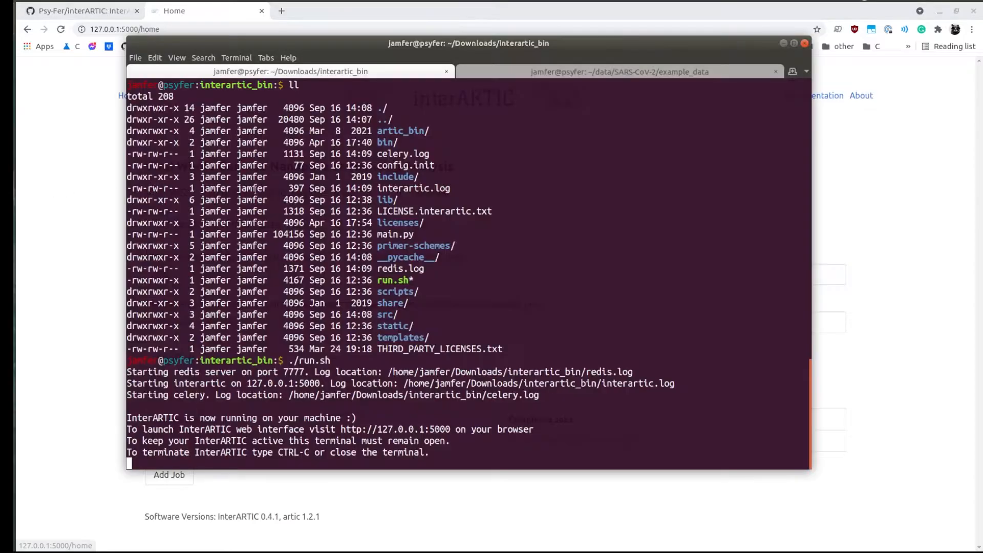
click(648, 74)
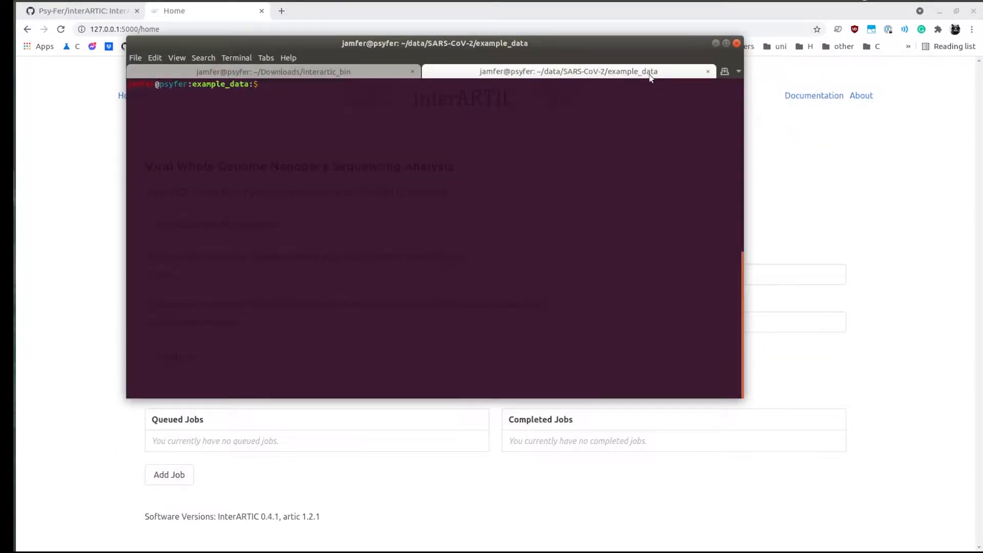
key(Return)
key(Return)
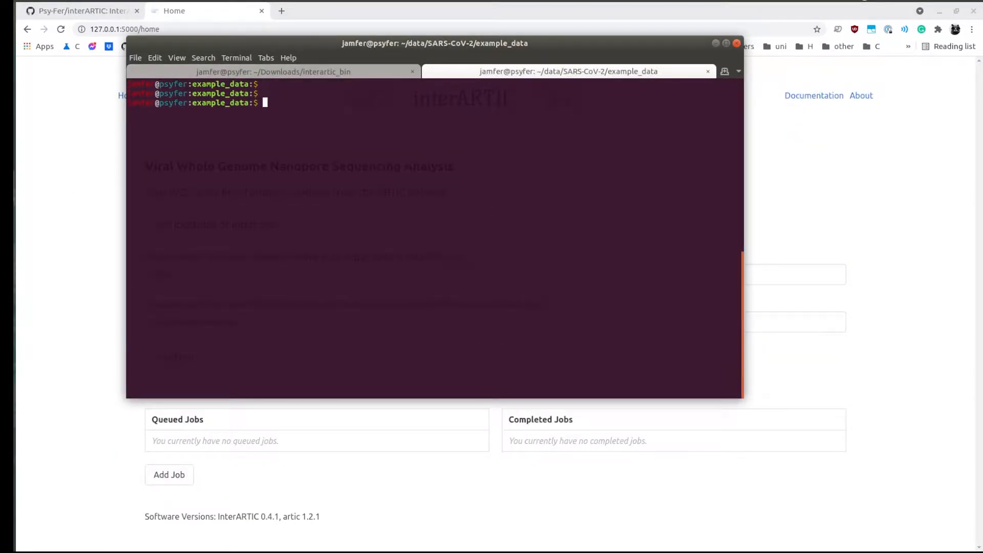
text(ll)
key(Return)
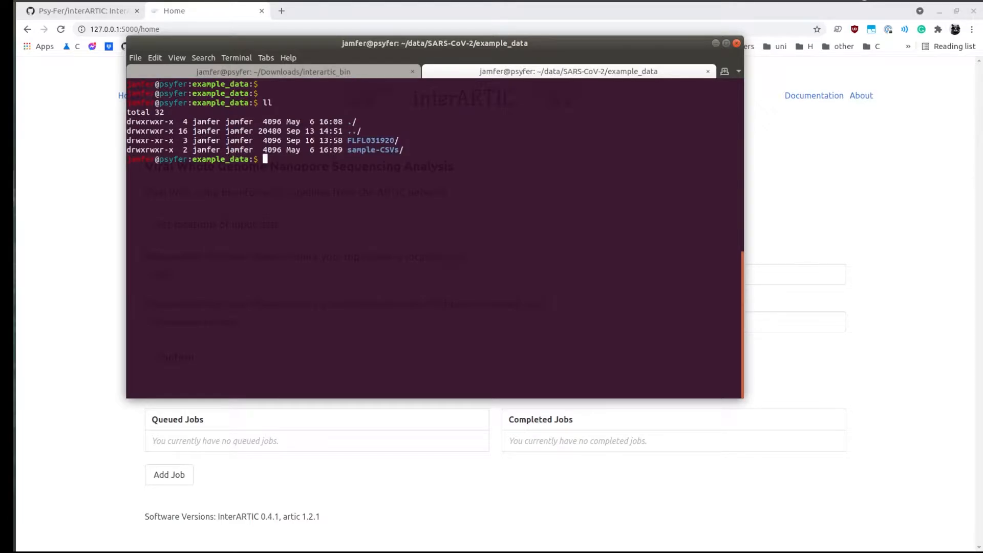
text(pwd)
key(Return)
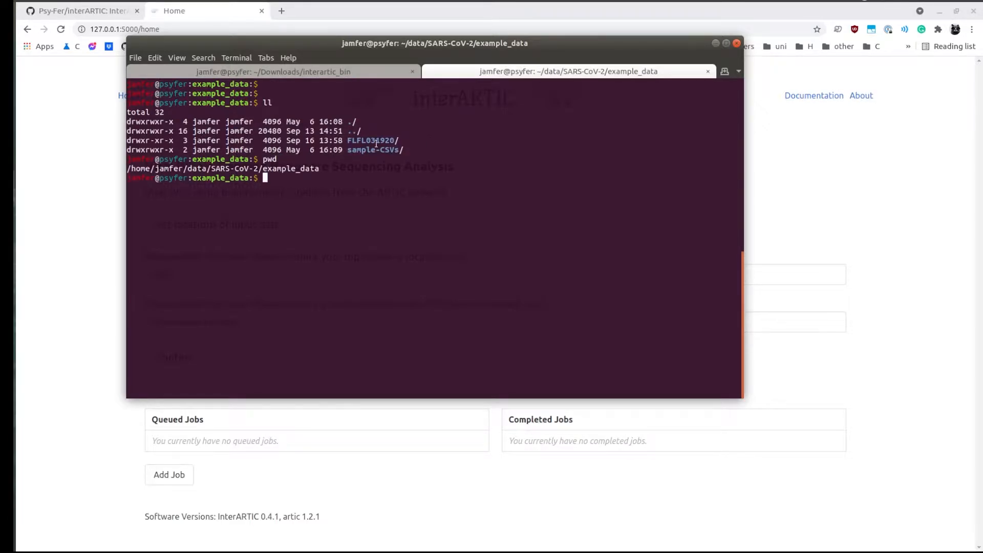
Review the test dataset download commands under Step 2 of the interARTIC GitHub README.
click(91, 11)
scroll(250, 198, down, 5)
scroll(251, 199, down, 6)
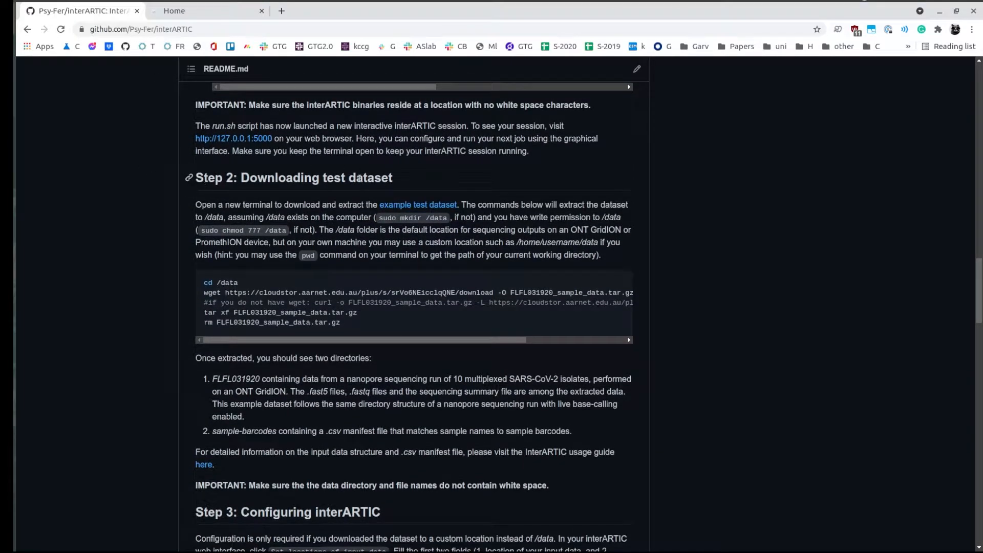
drag(370, 327, 168, 277)
click(168, 277)
Copy the example_data directory's full path from the terminal and set it as interARTIC's input data location.
click(2, 191)
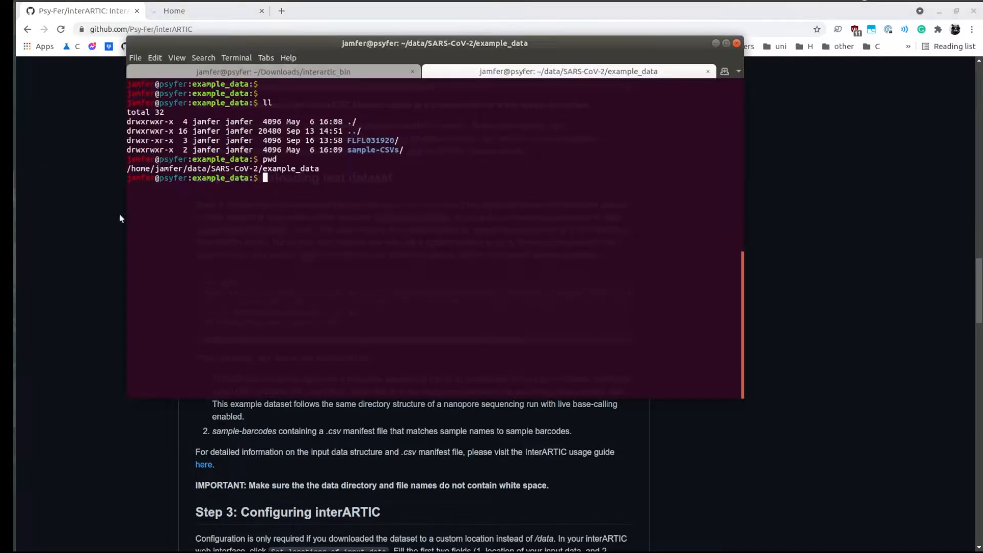
double_click(312, 168)
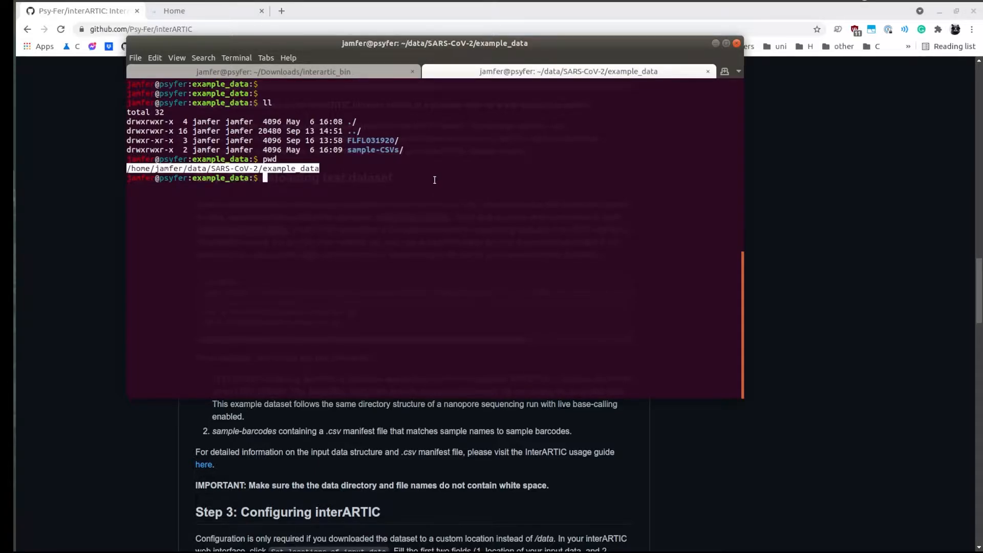
click(181, 11)
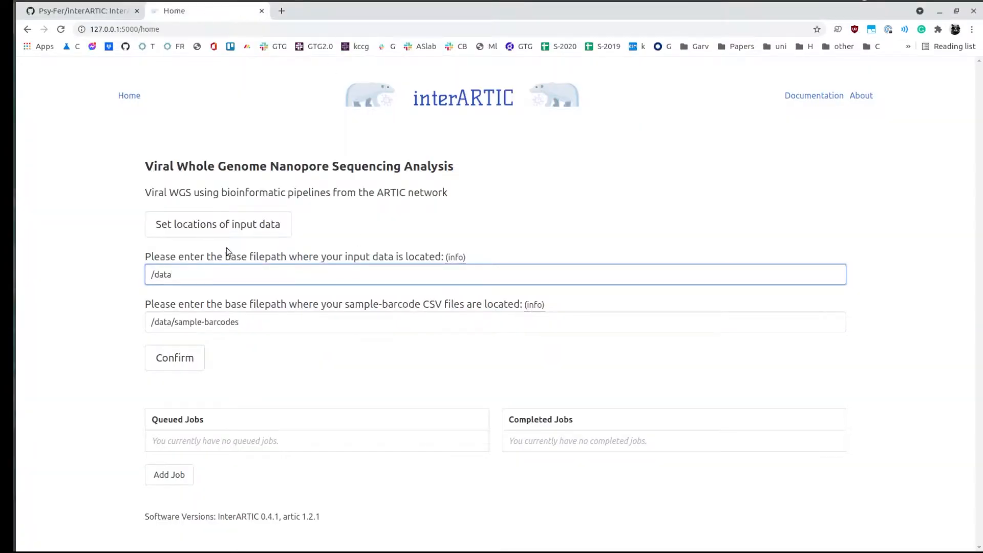
key(ctrl+a)
text(/home/jamfer/data/SARS-CoV-2/example_data)
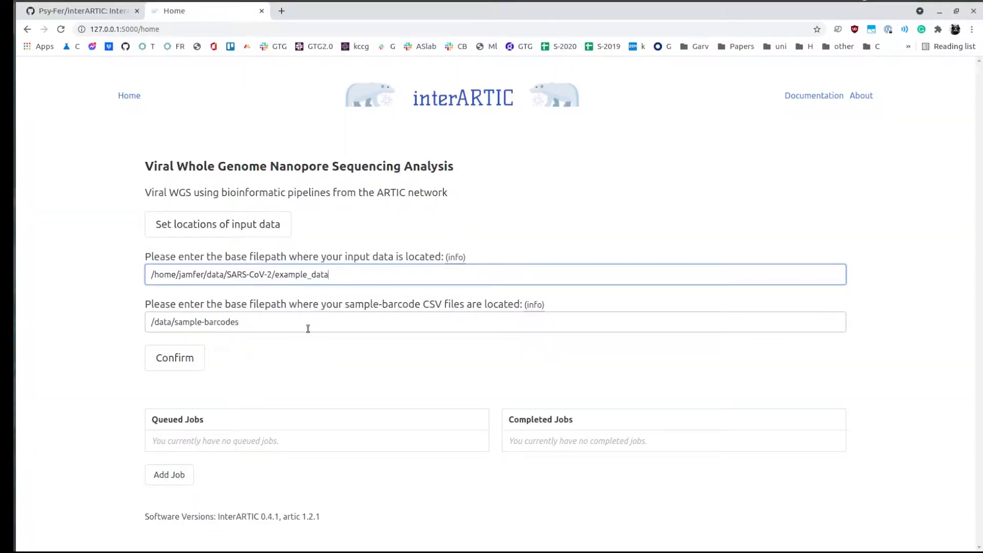
Set the sample-barcode CSV location to the sample-CSVs folder inside the example_data directory, using the full path from the terminal.
drag(306, 324, 117, 321)
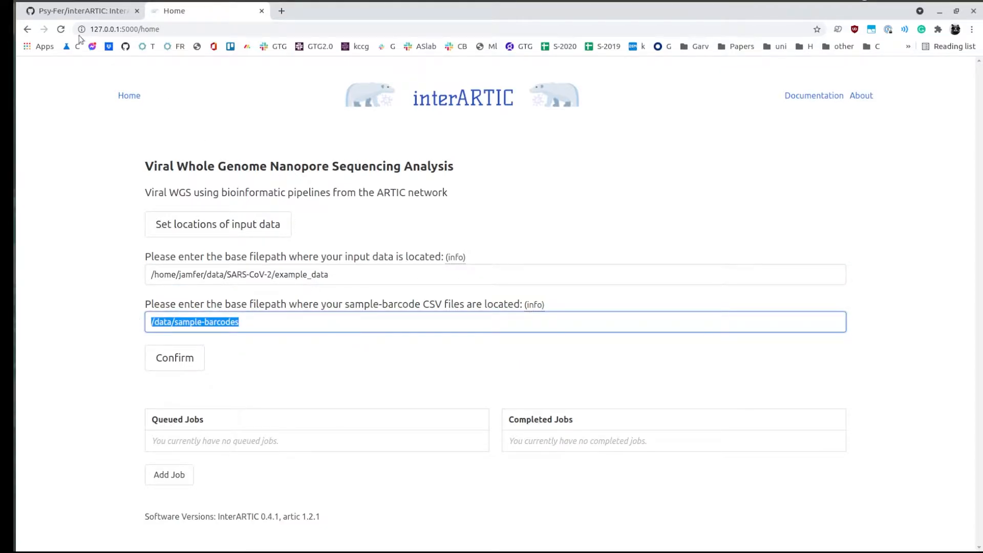
click(85, 13)
click(176, 12)
key(alt+Tab)
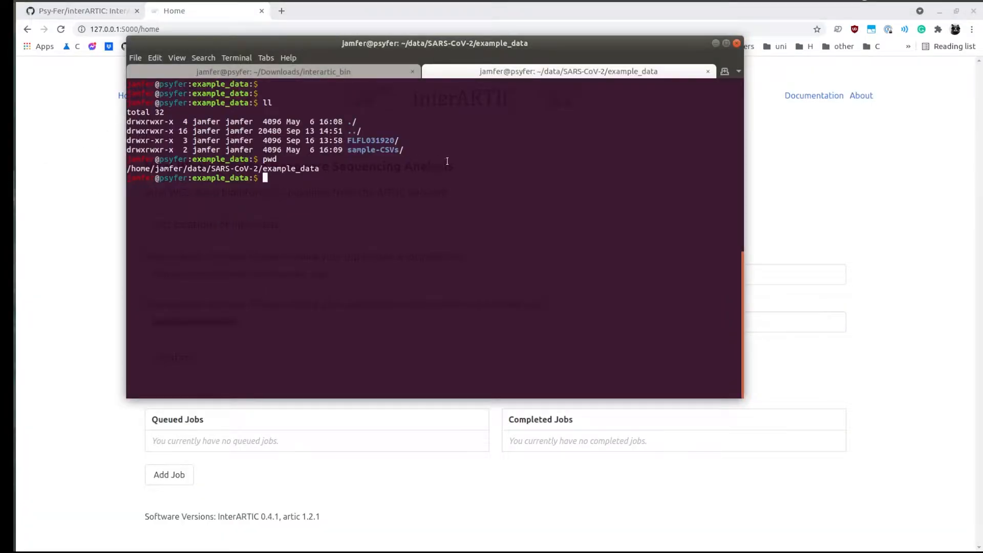
key(alt+Tab)
click(264, 324)
key(ctrl+a)
text(/home/jamfer/data/SARS-CoV-2/example_data)
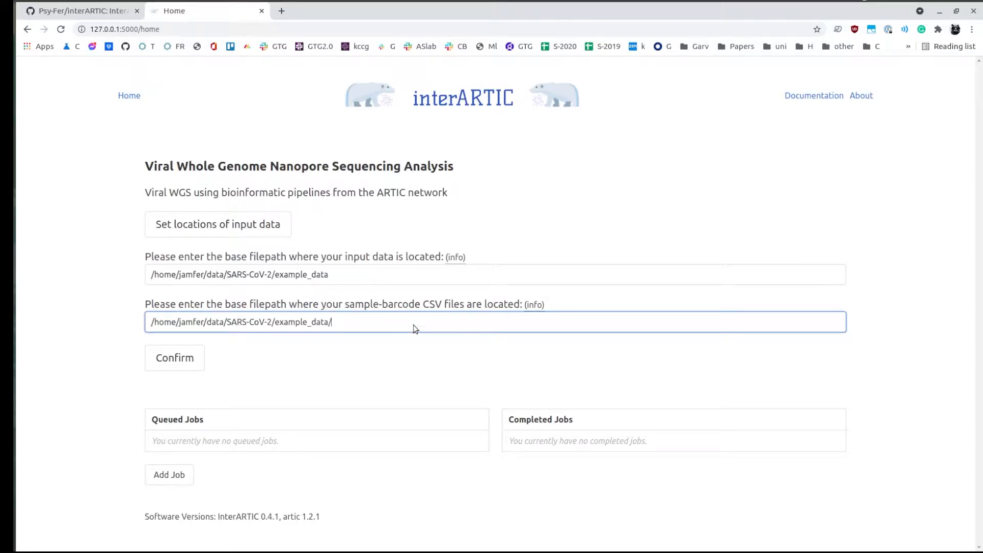
key(alt+Tab)
double_click(366, 154)
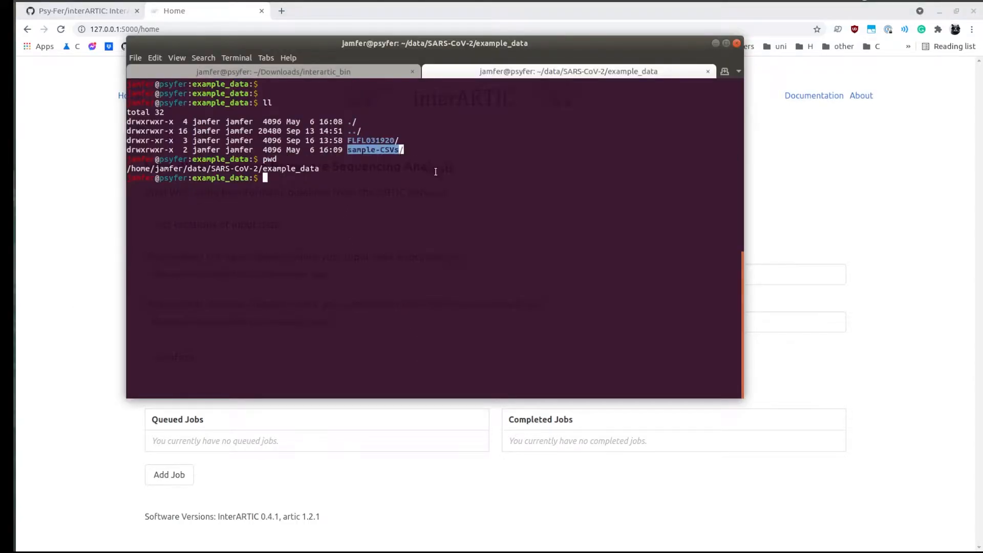
key(alt+Tab)
middle_click(379, 324)
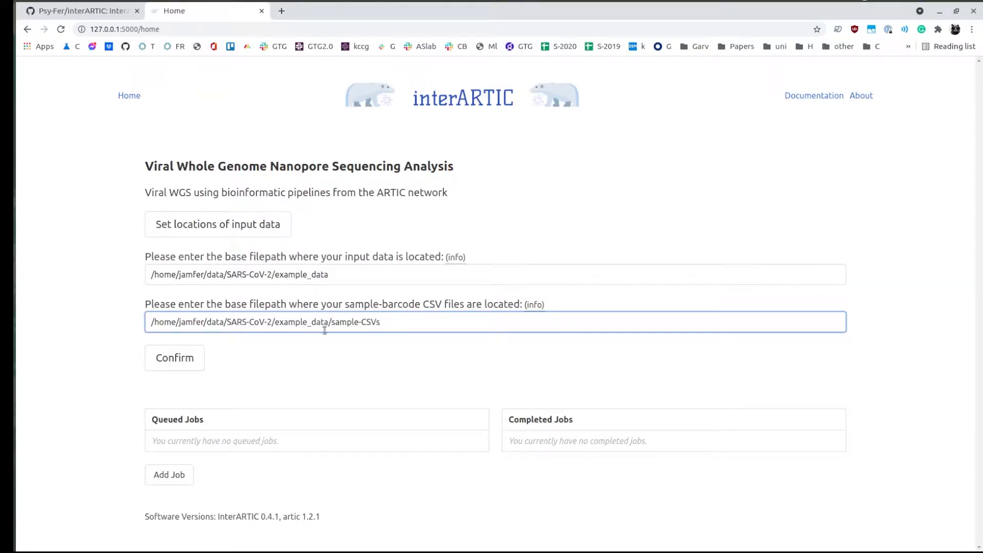
Try to confirm the sample-barcode path with sdfsgdsfgdf appended, and remove the extra characters.
text(sdfsgdsfgdf)
click(182, 370)
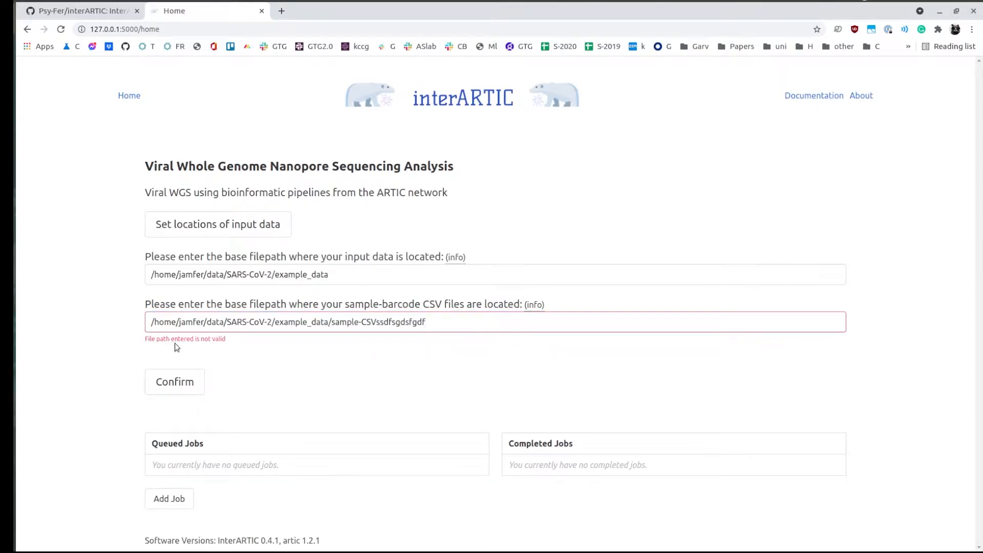
click(451, 324)
key(BackSpace)
key(BackSpace)
key(BackSpace)
key(BackSpace)
key(BackSpace)
key(BackSpace)
key(BackSpace)
key(BackSpace)
key(BackSpace)
key(BackSpace)
key(BackSpace)
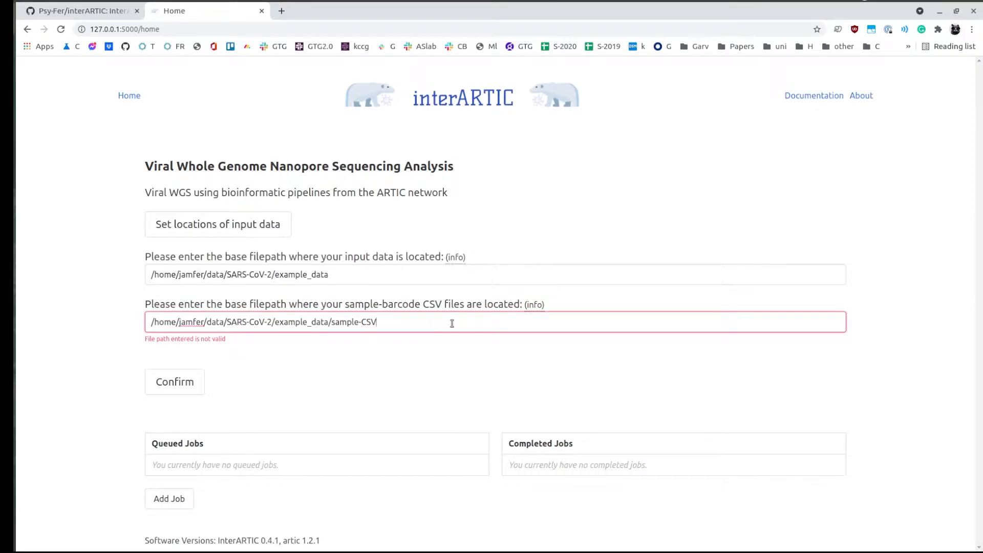
Confirm the input data and sample-barcode locations, and recheck the saved paths.
click(197, 382)
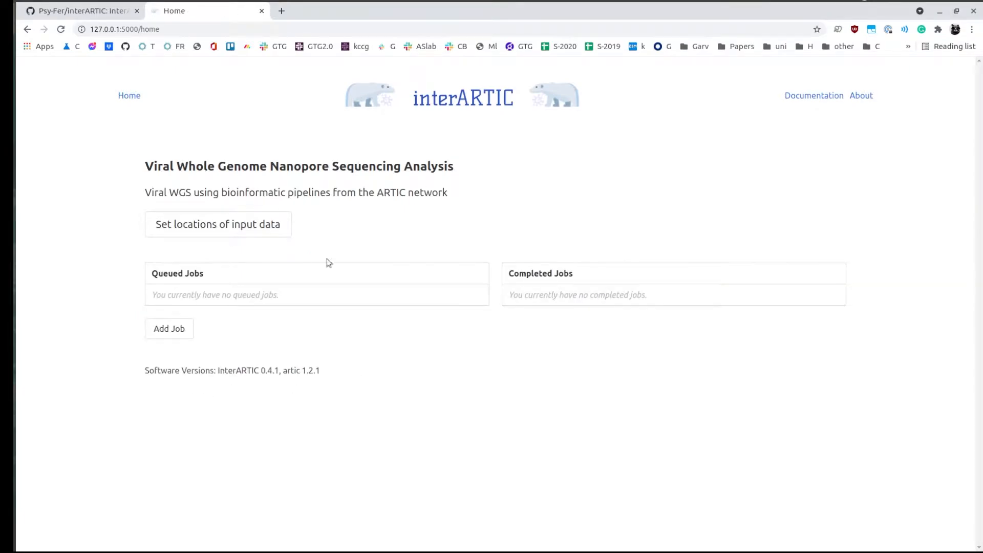
click(268, 226)
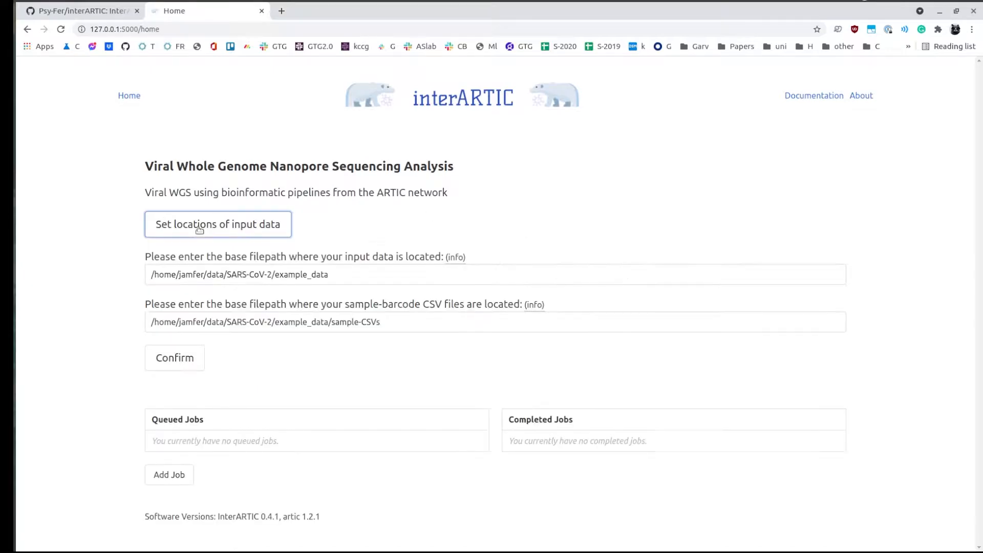
click(165, 367)
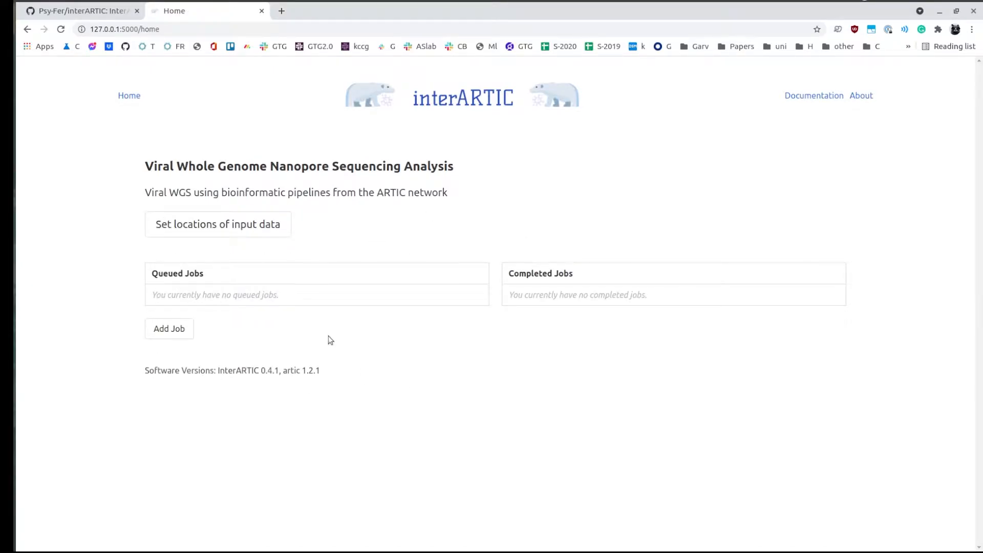
Add a new job and look through the fields of its preparation form.
click(164, 330)
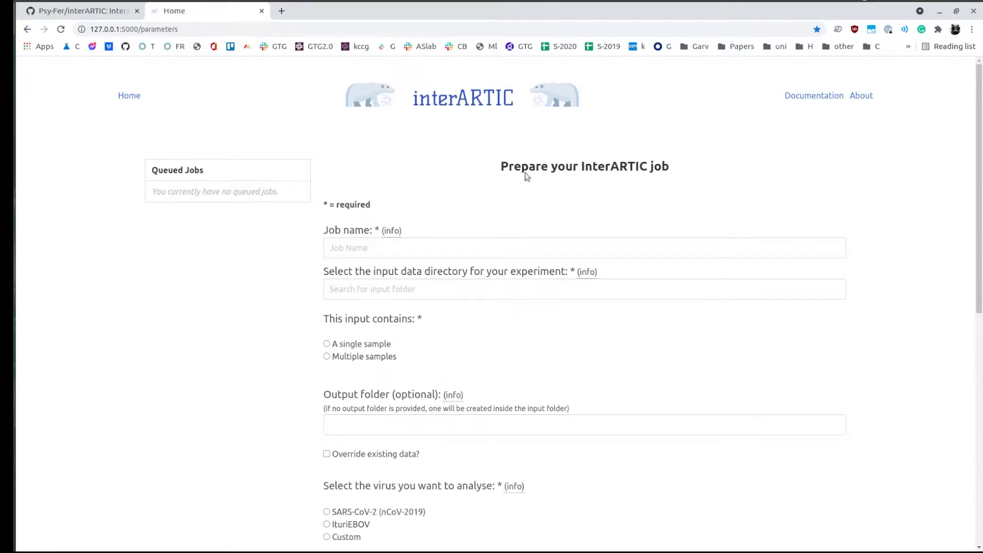
mouse_move(390, 234)
mouse_move(589, 272)
scroll(586, 267, down, 3)
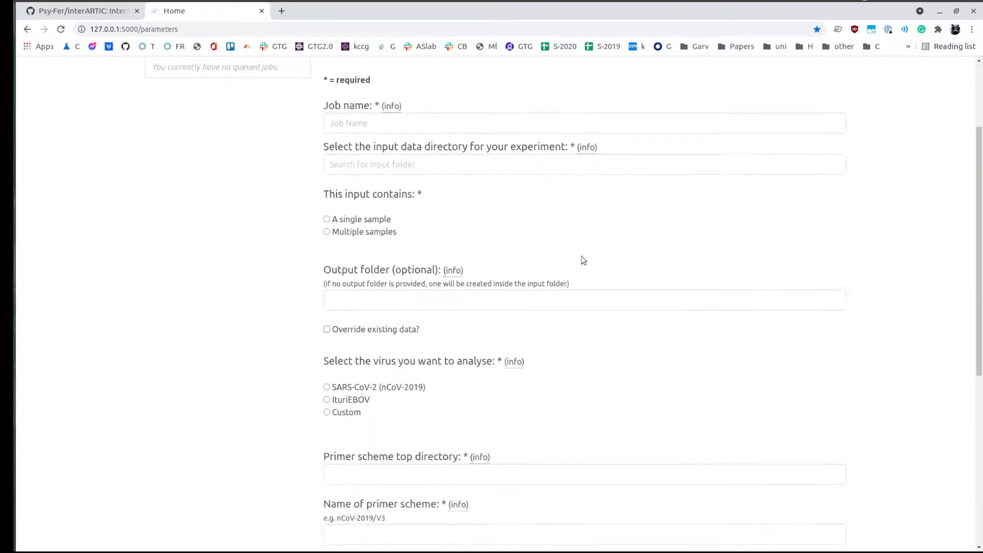
scroll(453, 233, down, 5)
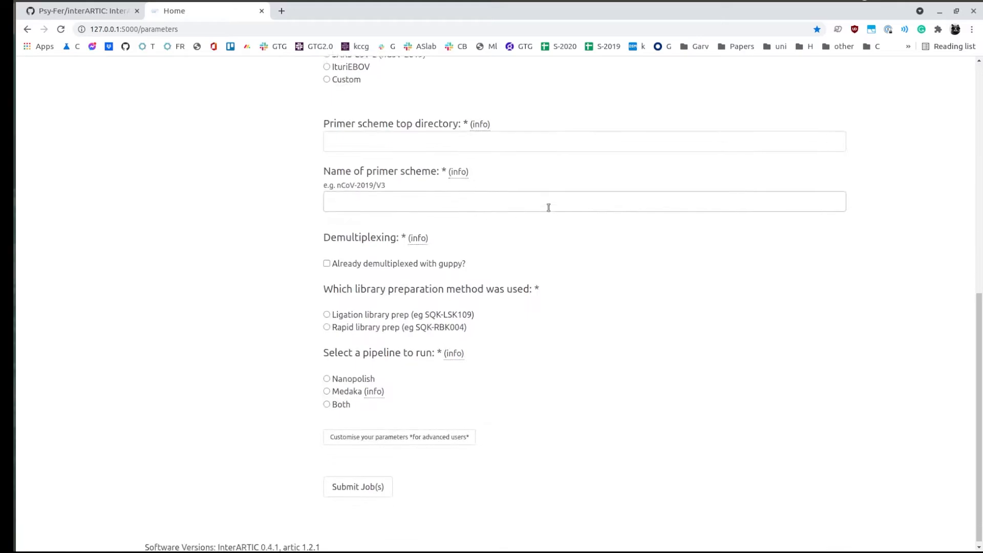
Name the job test and choose FLFL031920 as the experiment's input data directory.
scroll(548, 207, up, 9)
click(479, 248)
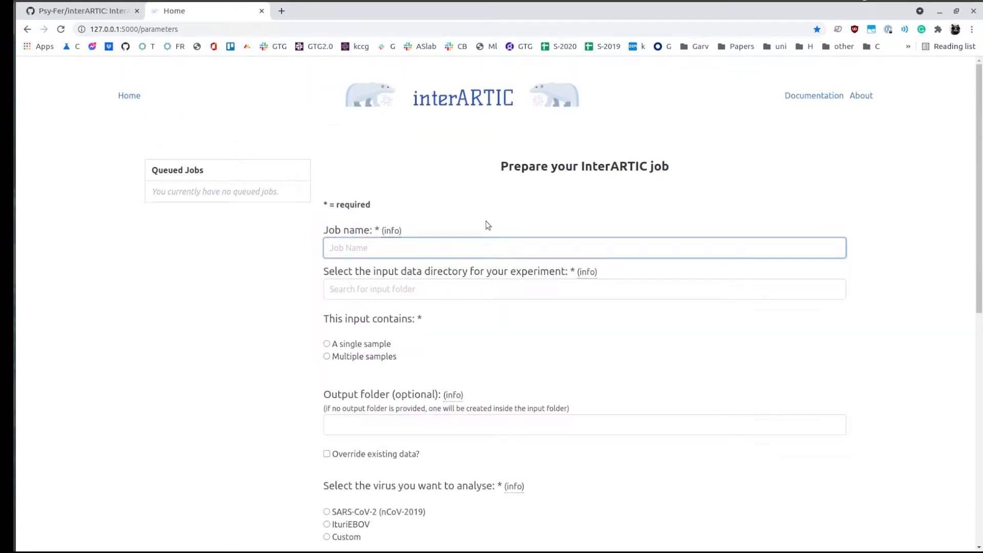
text(test)
click(478, 288)
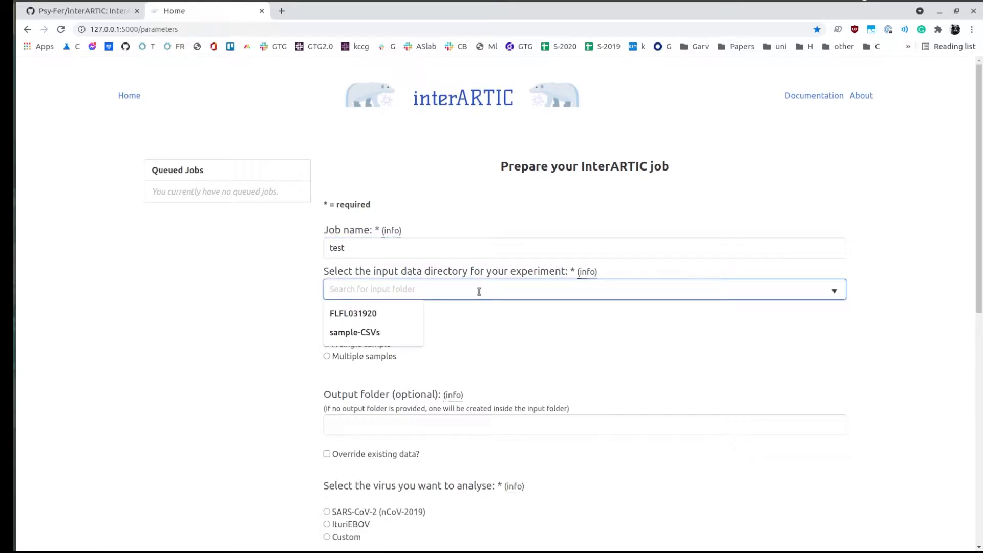
click(386, 284)
click(162, 296)
click(390, 289)
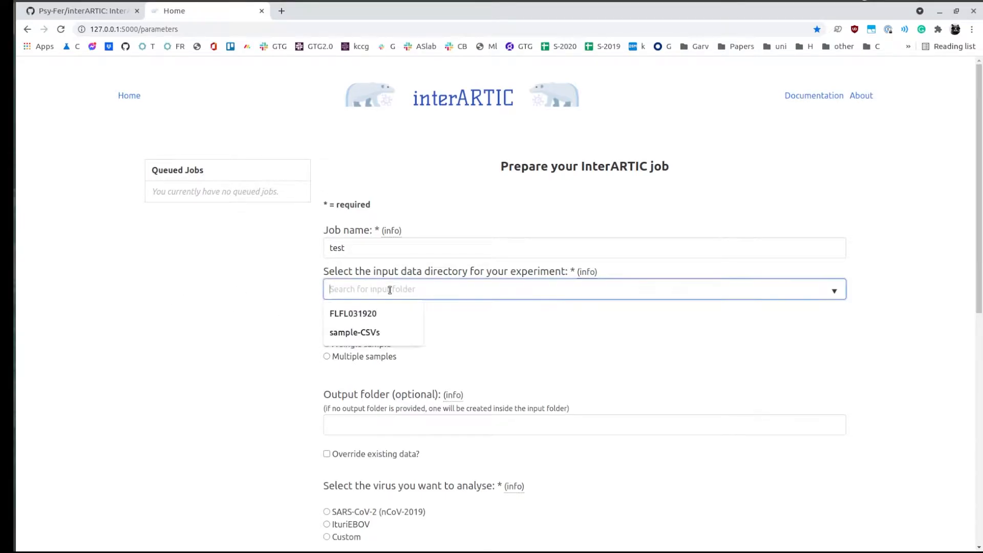
click(378, 314)
scroll(315, 295, down, 2)
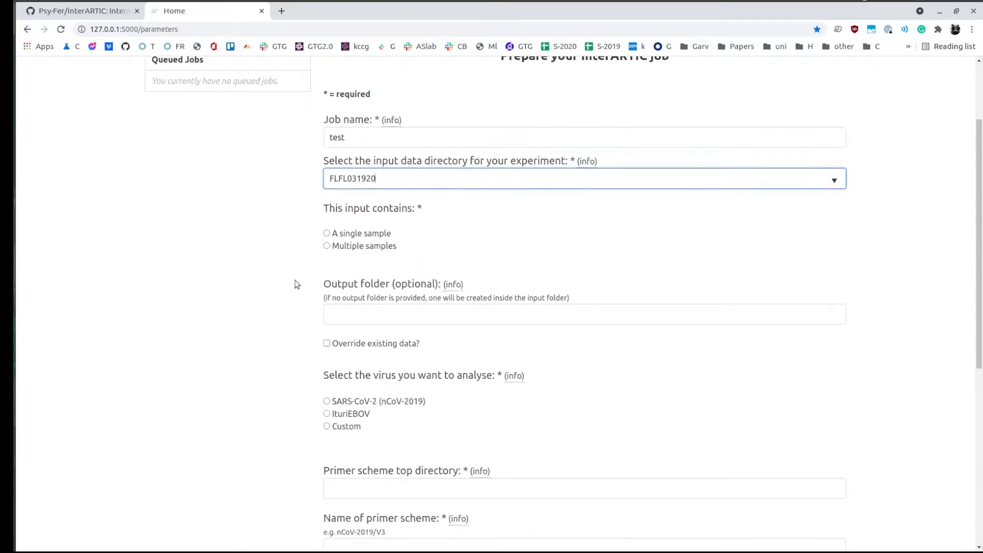
Switch to the terminal and show the FLFL031920 directory tree two levels deep with tree -L 2.
click(7, 185)
click(410, 158)
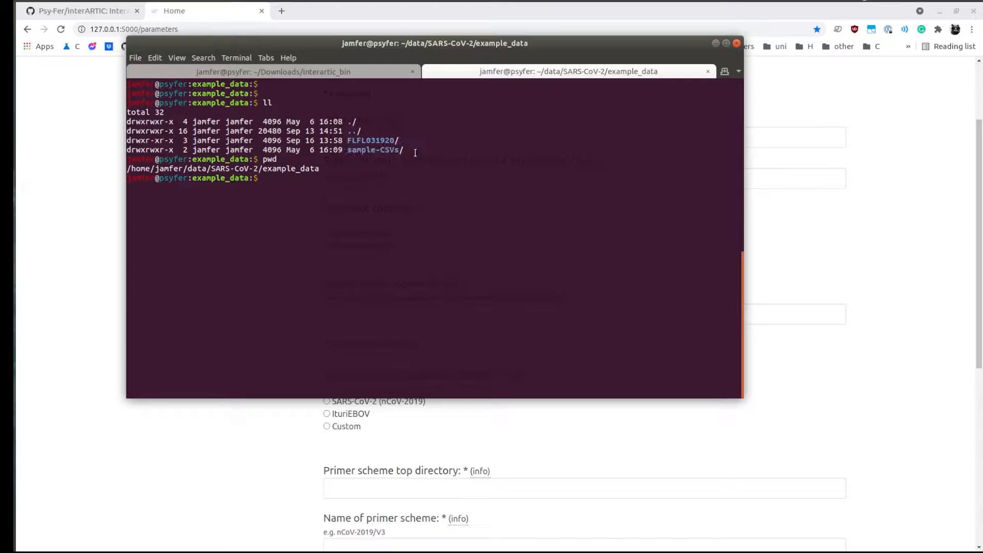
double_click(382, 139)
text(tree -L 2)
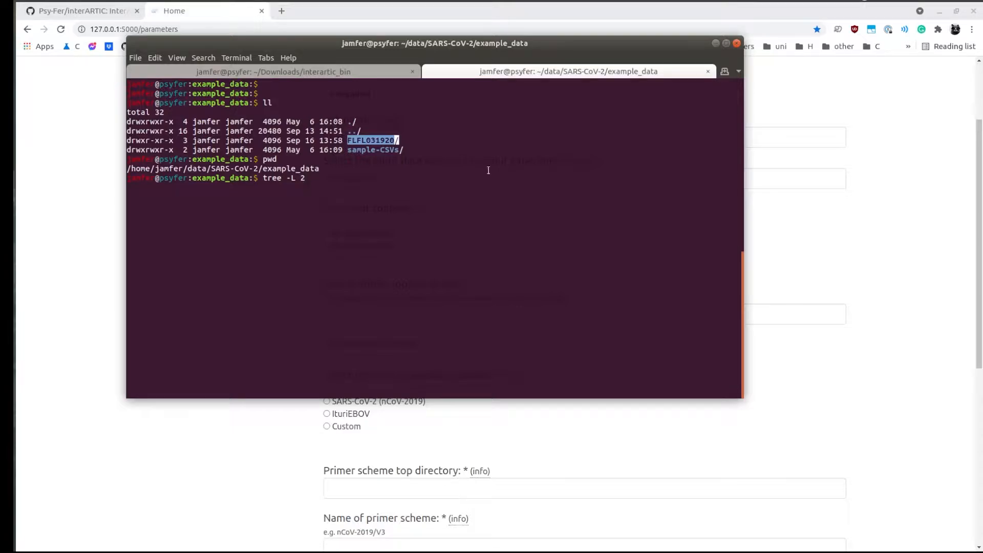
middle_click(452, 174)
key(Return)
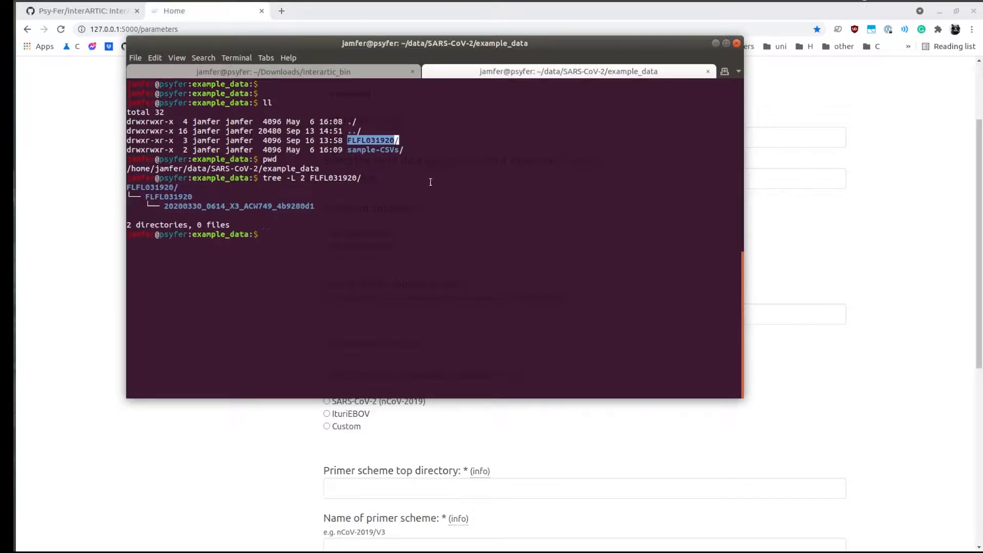
Rerun the tree command on FLFL031920 with the depth set to 3 levels.
key(Up)
key(Left)
key(Left)
key(Left)
key(Left)
key(Left)
key(Left)
key(Left)
key(Left)
key(Left)
key(Left)
key(Left)
key(Left)
key(BackSpace)
text(3)
key(Return)
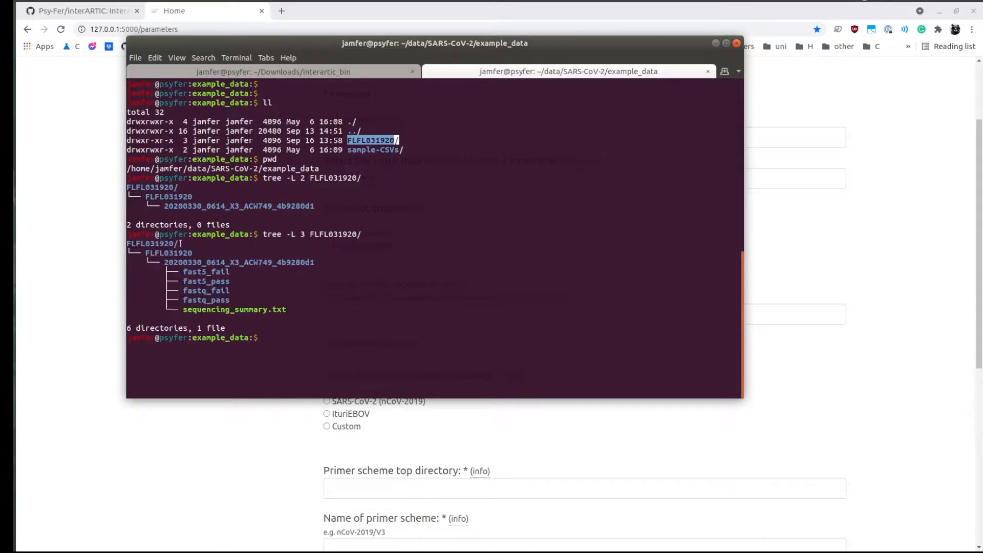
Examine the FLFL031920 tree output, including the nested run folder, its fast5 and fastq subfolders, and sequencing_summary.txt.
click(159, 253)
drag(127, 243, 340, 292)
click(193, 271)
double_click(186, 271)
click(213, 300)
double_click(224, 311)
click(441, 345)
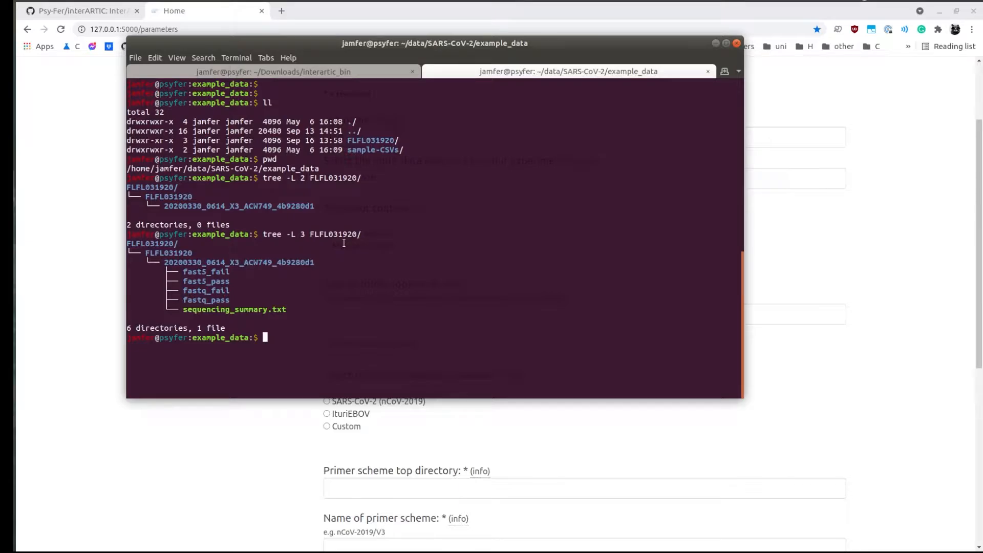
Return to the job form, mark the input as Multiple samples and choose sample-barcode.csv as the sample-barcode metadata file.
click(97, 168)
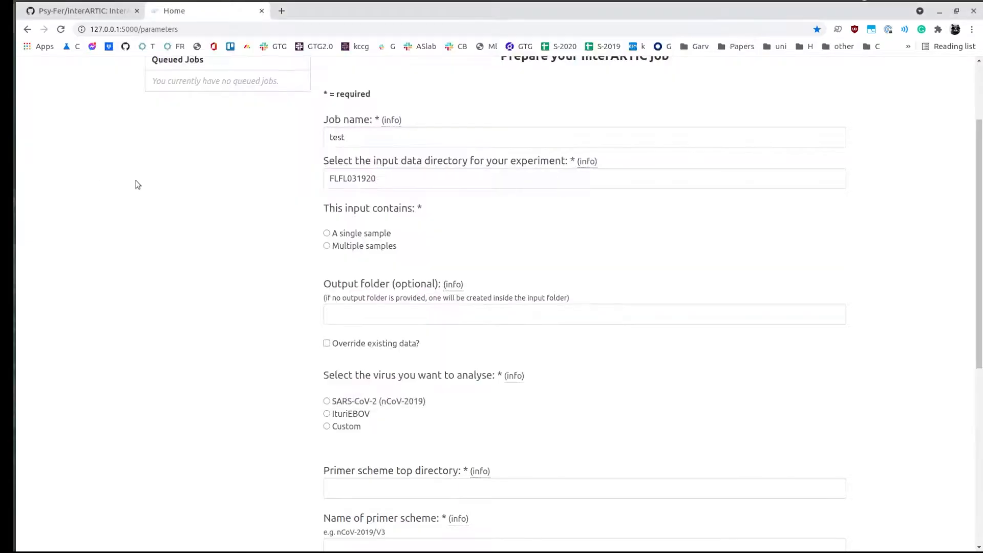
click(357, 251)
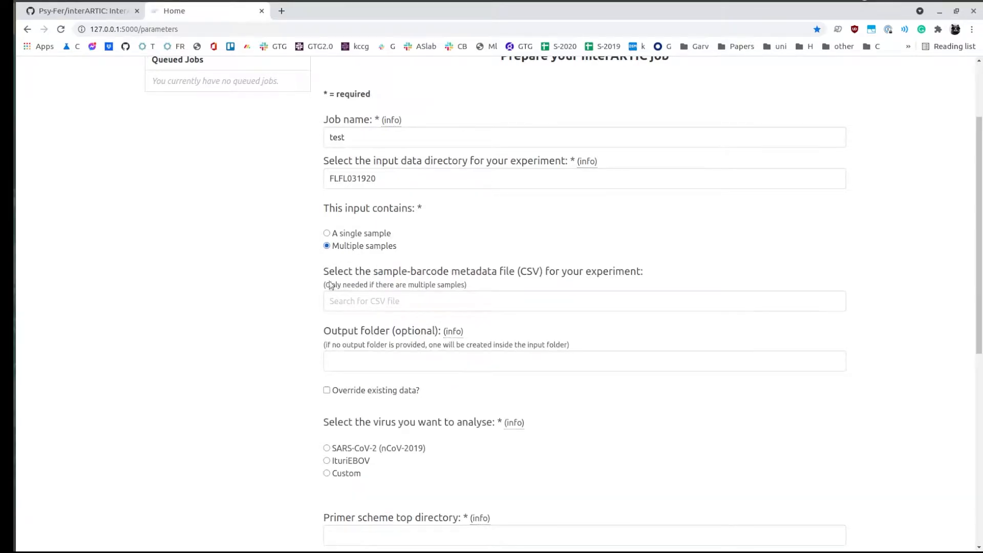
click(407, 303)
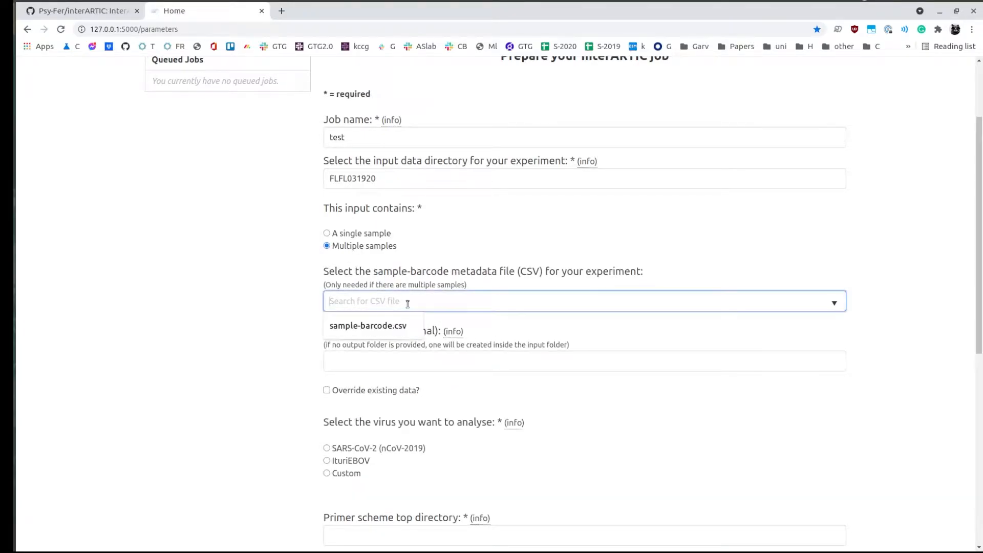
click(389, 327)
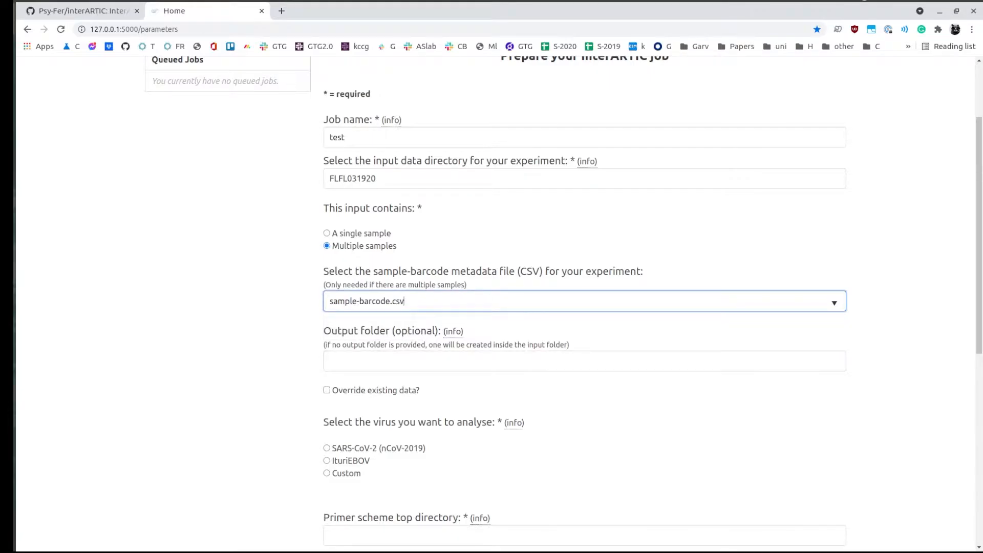
Switch to the terminal, list example_data, then change into the sample-CSVs directory and list its contents with ll.
key(alt+Tab)
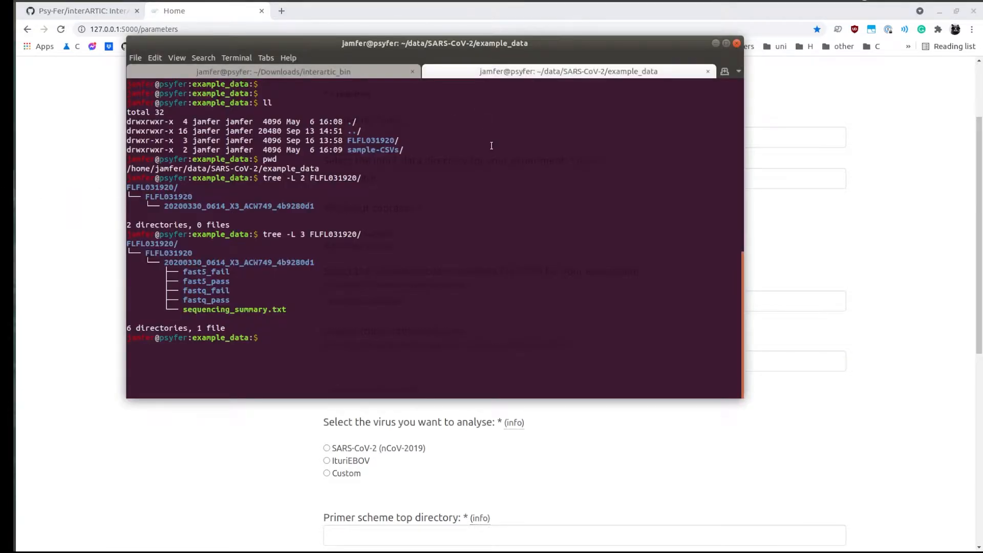
text(ll)
key(Return)
double_click(373, 384)
text(cd s)
key(Tab)
key(Return)
text(ll)
key(Return)
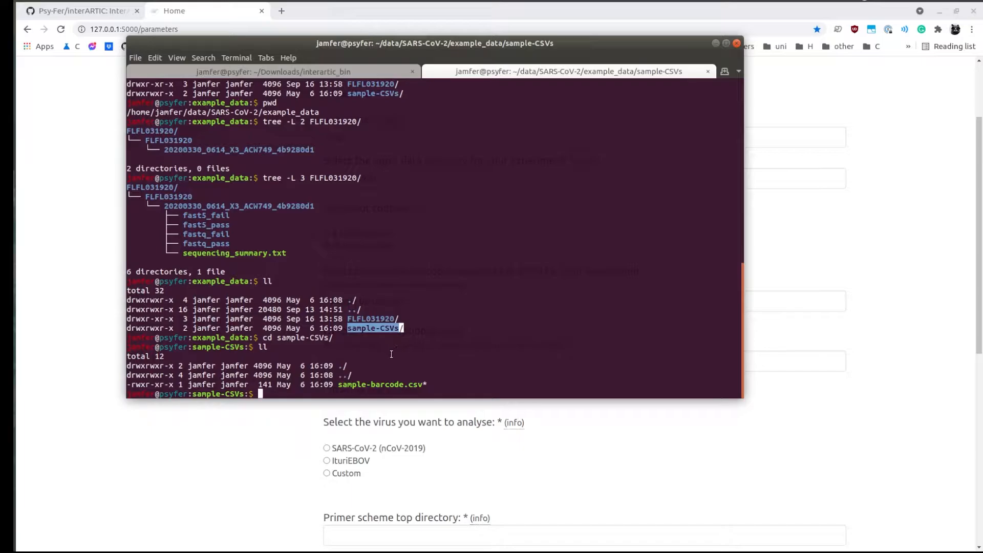
Print sample-barcode.csv with cat, examine its sample name and barcode columns, and return to the job form.
double_click(379, 384)
text(cat)
middle_click(278, 393)
key(Return)
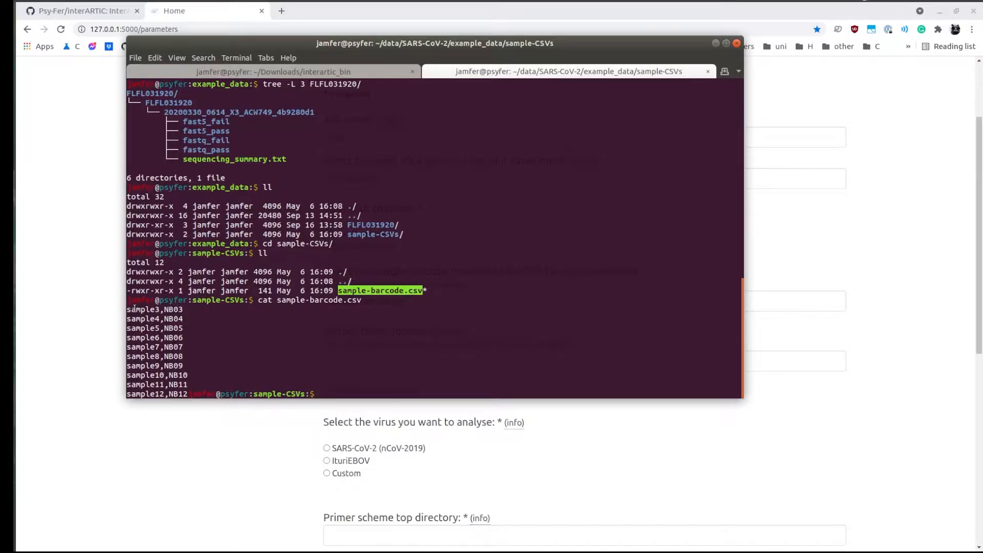
click(157, 309)
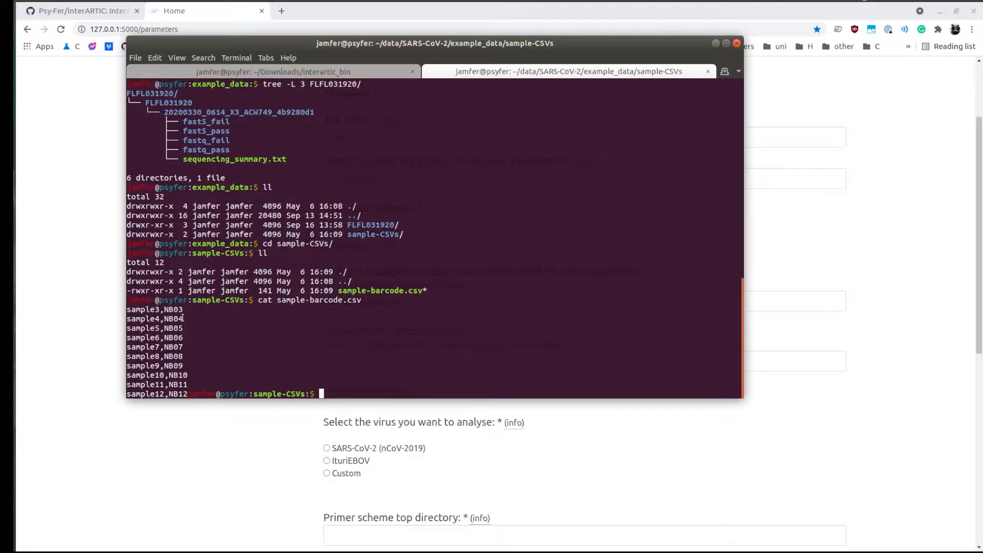
drag(164, 309, 184, 309)
click(331, 284)
click(882, 201)
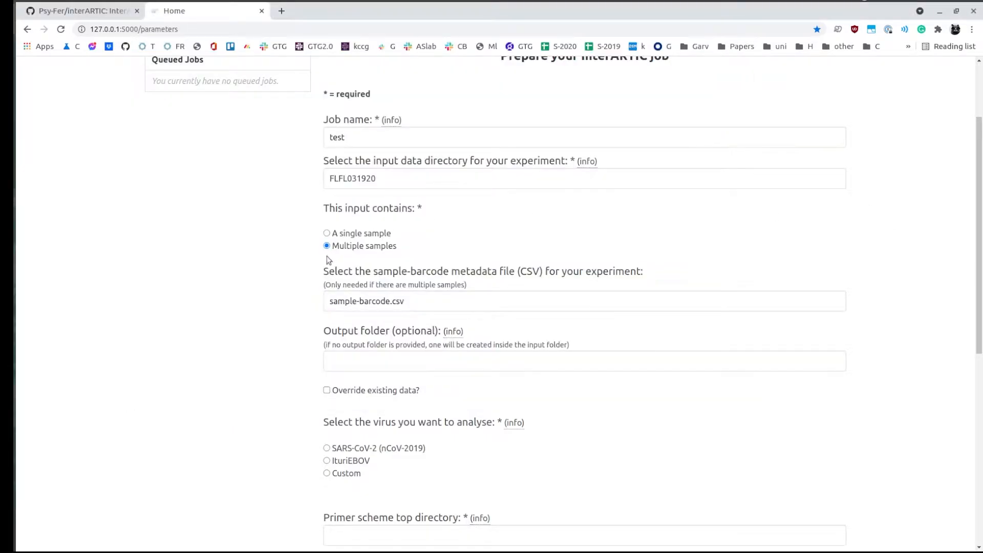
Enter name as the optional output folder in the job form.
click(431, 302)
click(215, 280)
scroll(263, 280, down, 3)
click(415, 276)
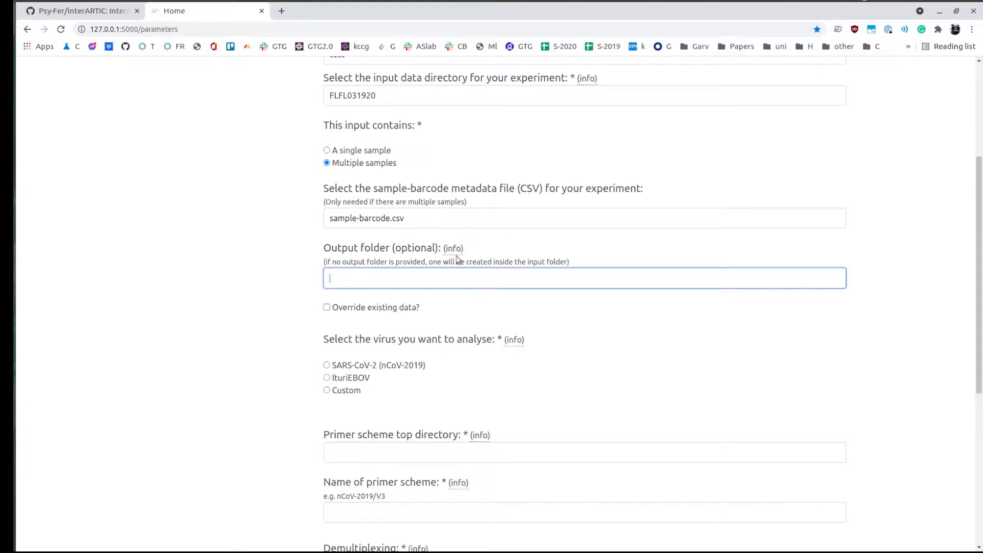
mouse_move(455, 250)
text(name)
Switch to the terminal and examine the FLFL031920 input folder in the earlier tree and directory listings.
click(7, 198)
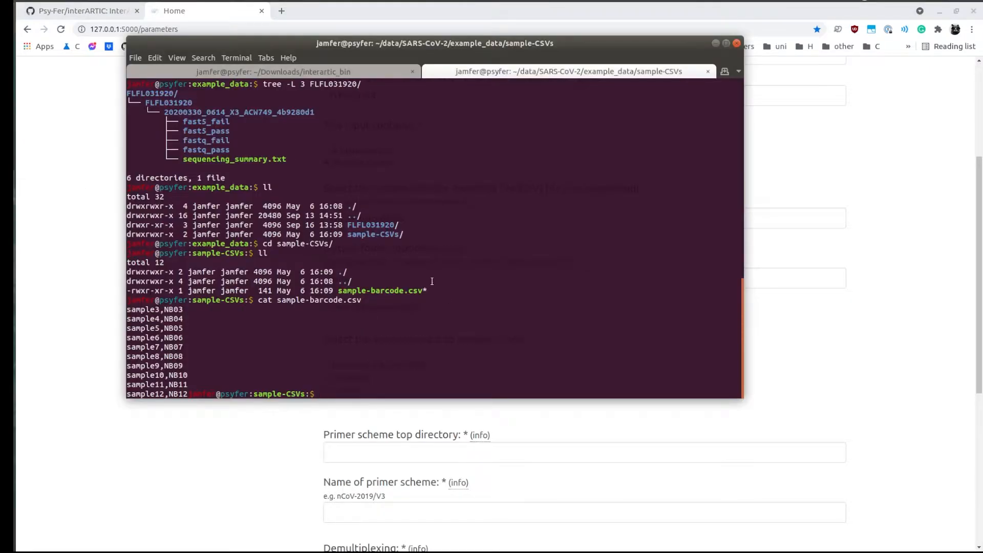
scroll(261, 195, up, 3)
double_click(154, 171)
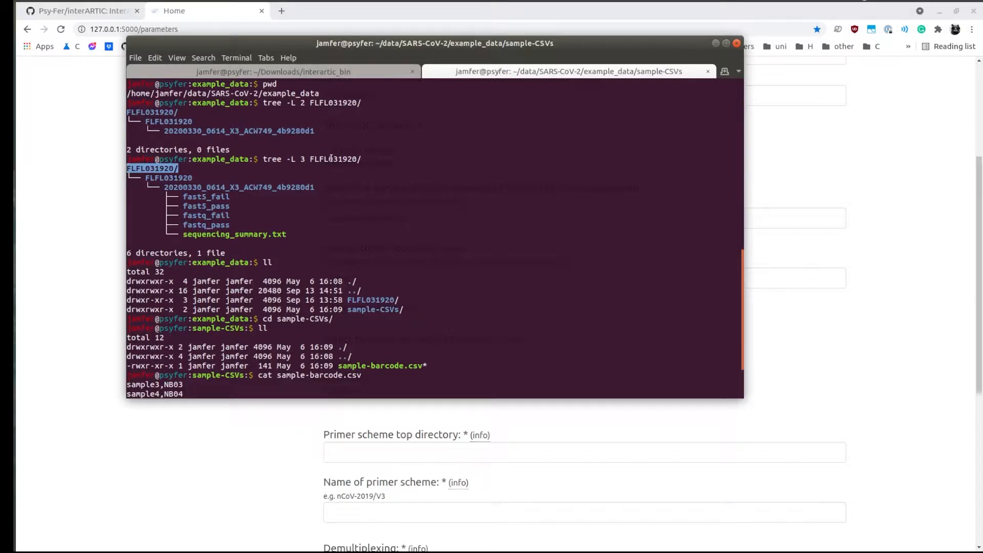
double_click(395, 299)
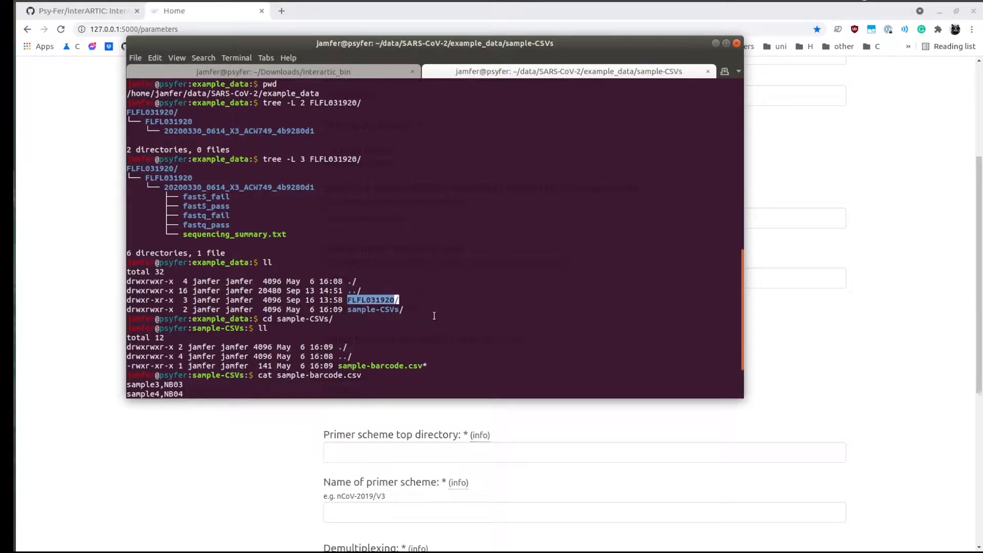
Return to the job form and clear the output folder name.
click(823, 348)
drag(417, 283, 170, 252)
key(BackSpace)
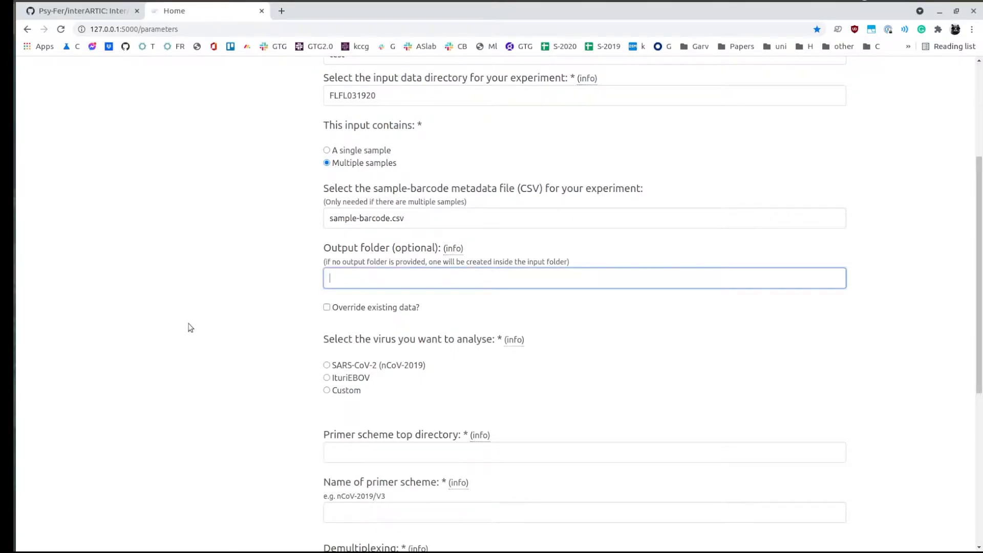
Choose SARS-CoV-2 (nCoV-2019) as the virus to analyse and Eden V1 (2500bp) as the primer scheme.
scroll(213, 323, down, 3)
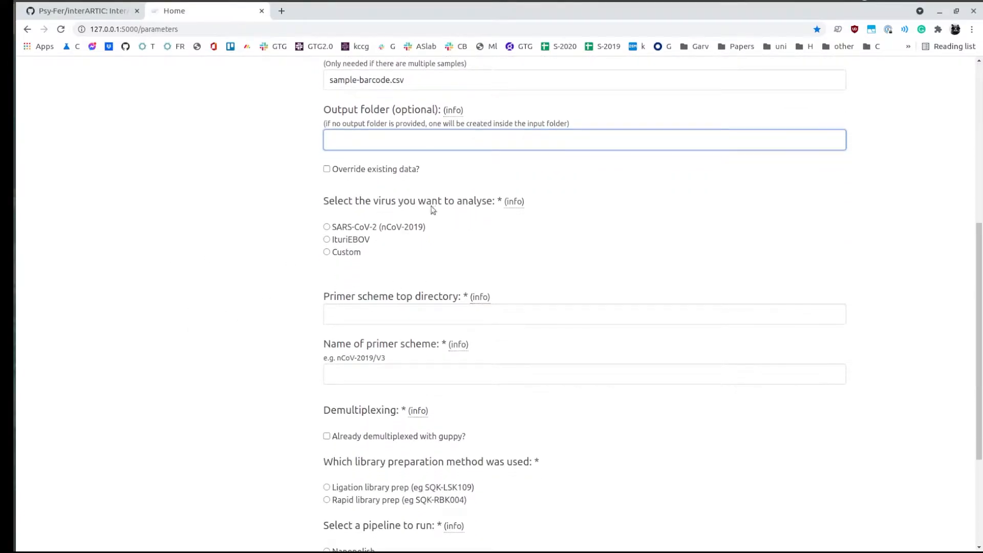
click(370, 229)
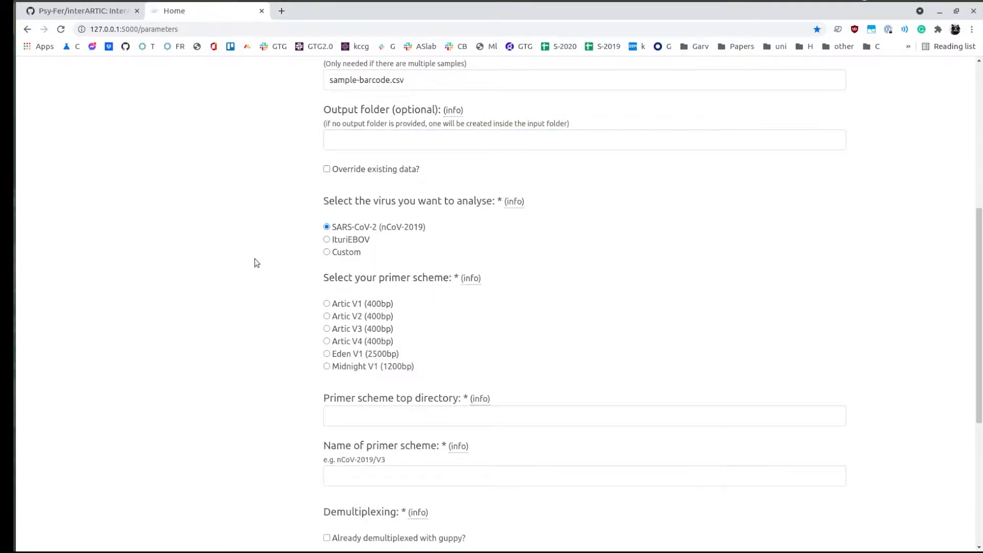
click(354, 358)
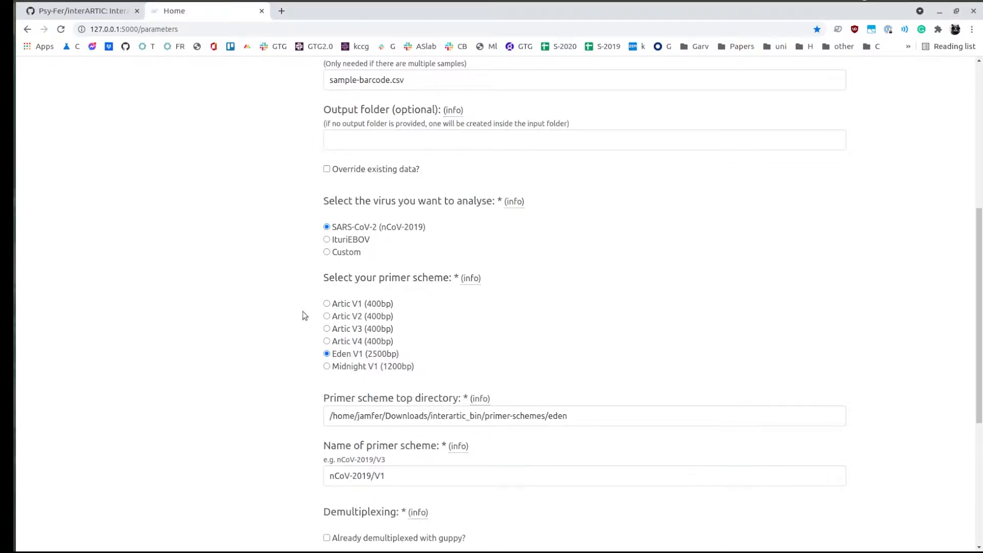
Try alternative SARS-CoV-2 primer schemes, including Artic V4, V3 and V2, and compare the directory and scheme name fields.
scroll(307, 312, down, 3)
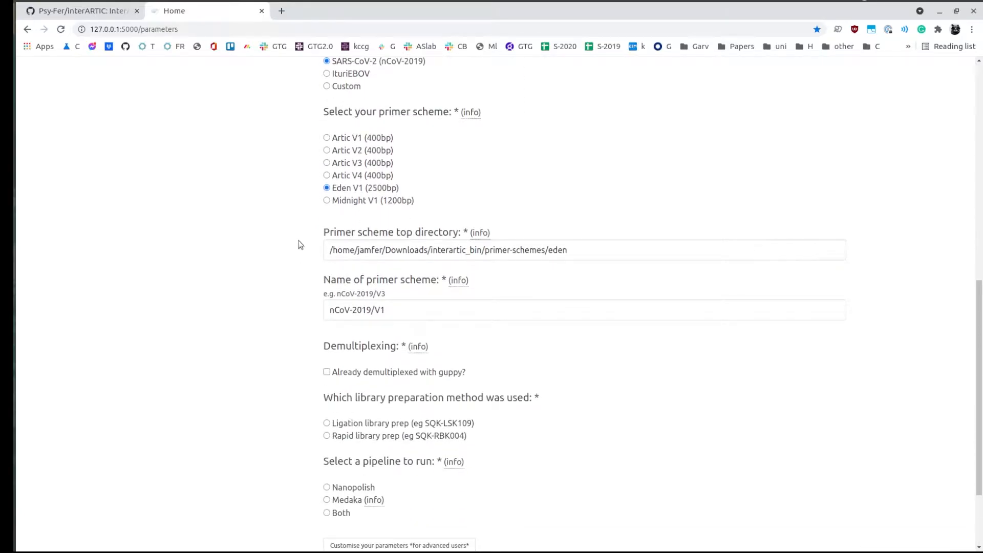
scroll(301, 245, down, 1)
click(349, 121)
click(349, 109)
click(348, 98)
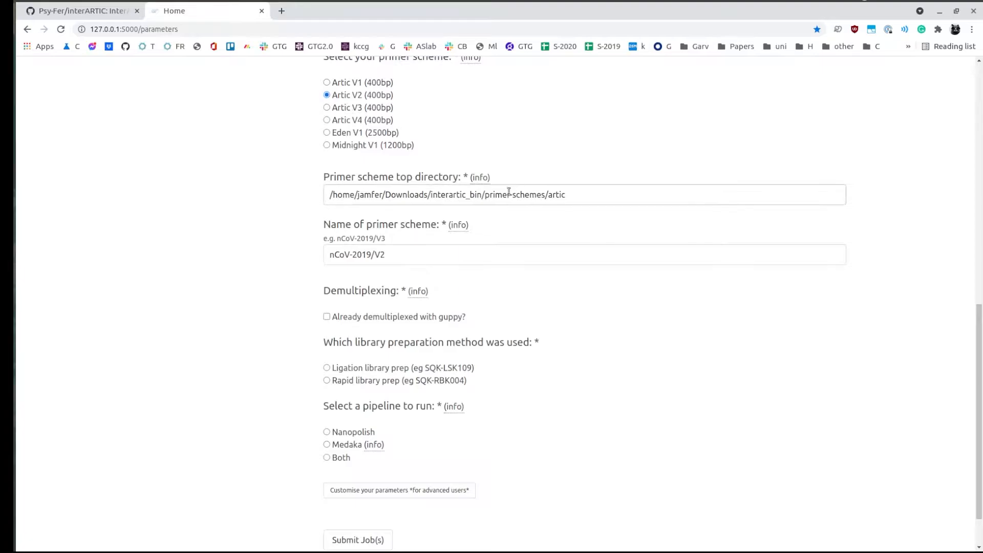
scroll(327, 234, up, 1)
click(359, 110)
click(350, 136)
Try IturiEBOV with the Artic V1 (400bp) primer scheme, then the Custom virus option with its primer scheme fields.
scroll(350, 151, up, 3)
click(356, 130)
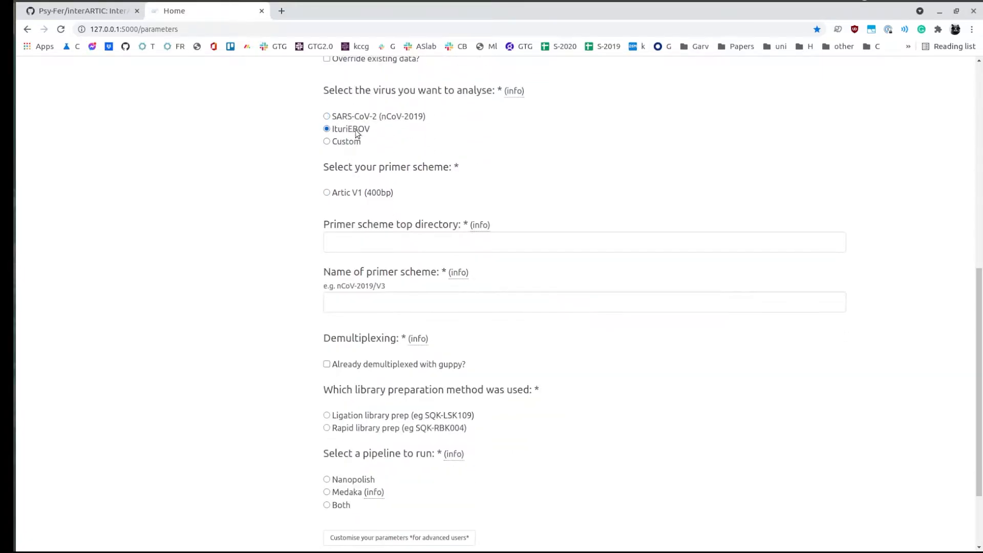
click(364, 191)
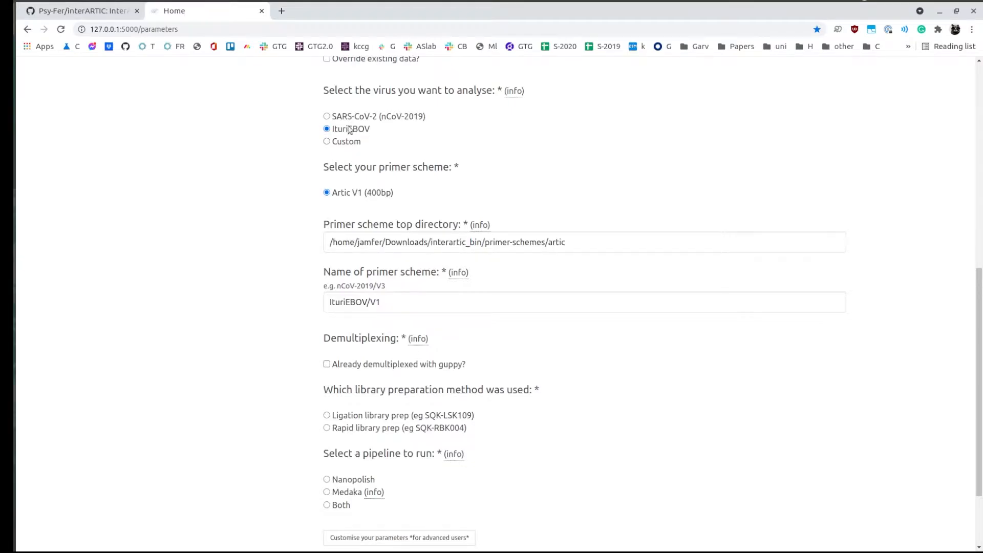
click(340, 143)
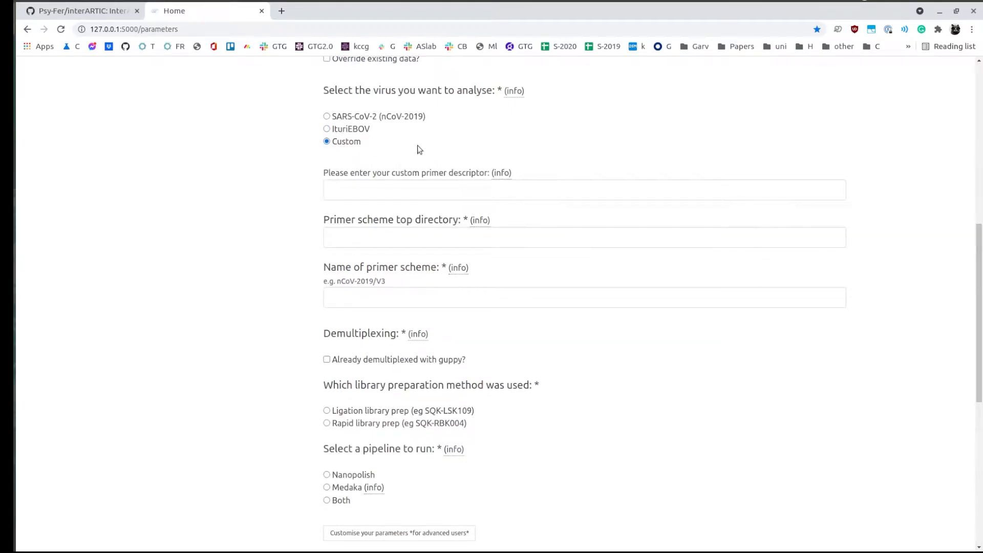
click(423, 239)
Select SARS-CoV-2 (nCoV-2019) as the virus with the Artic V4 (400bp) primer scheme and check the primer scheme name.
click(377, 118)
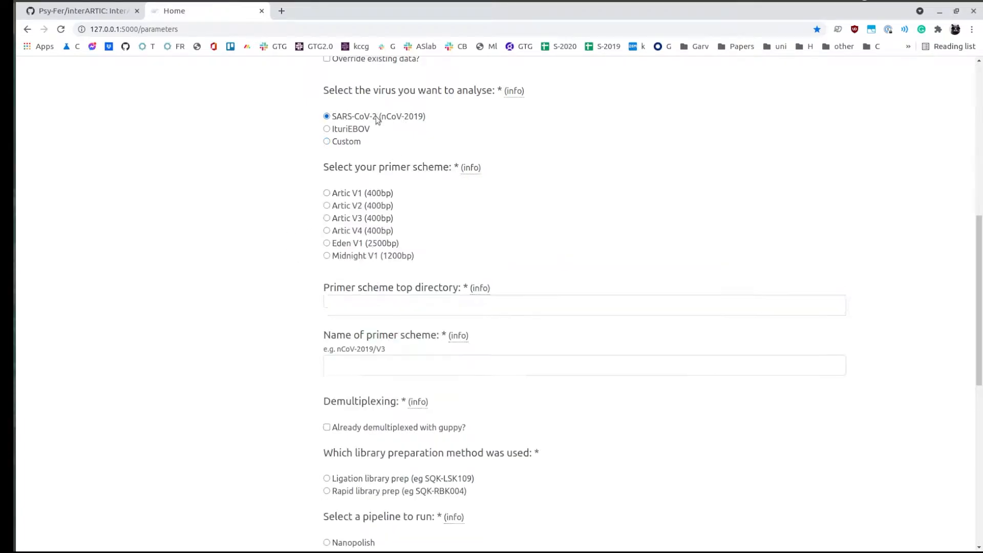
click(358, 231)
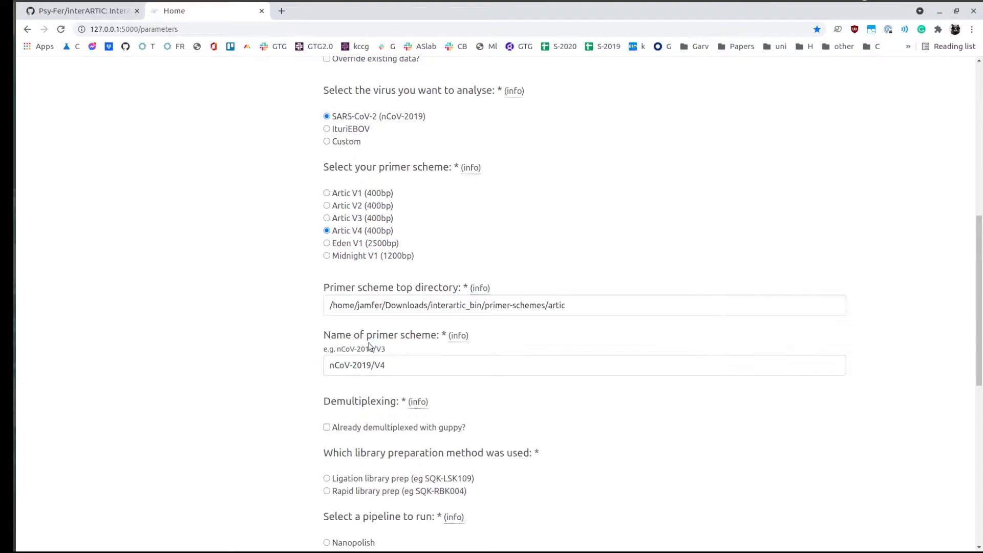
drag(329, 365, 395, 365)
click(395, 365)
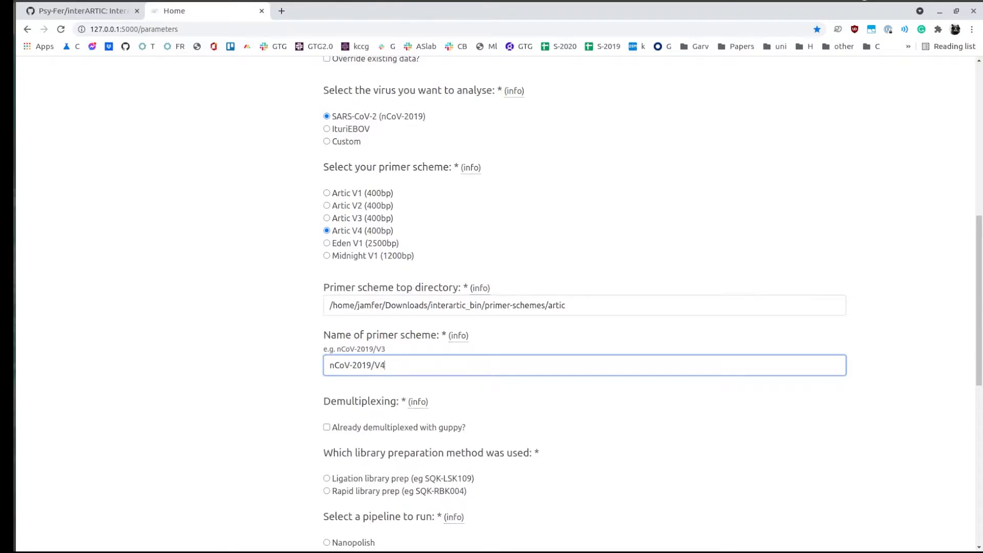
Switch to the terminal, open a new tab in the interartic_bin directory and list its contents with ll.
key(alt+Tab)
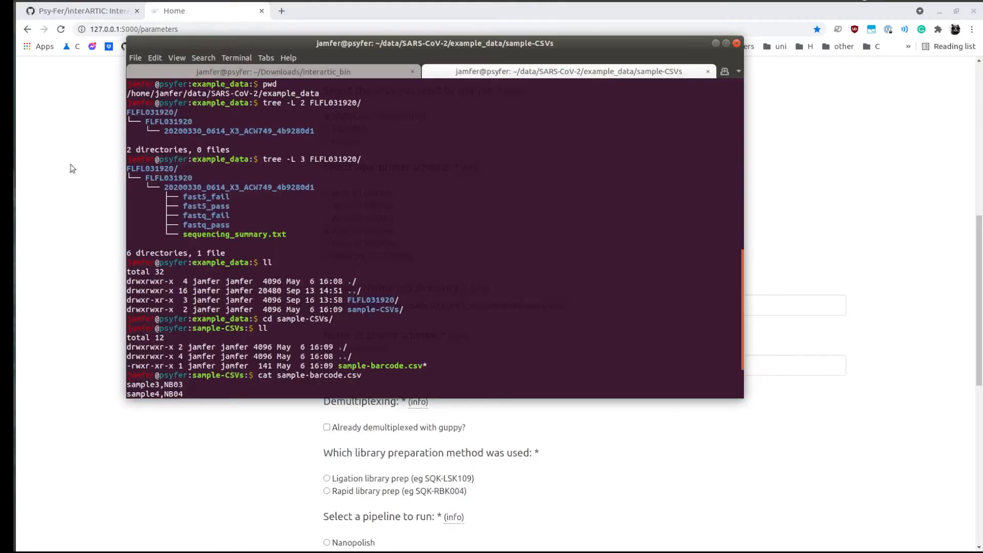
click(346, 74)
key(ctrl+shift+t)
text(ll)
key(Return)
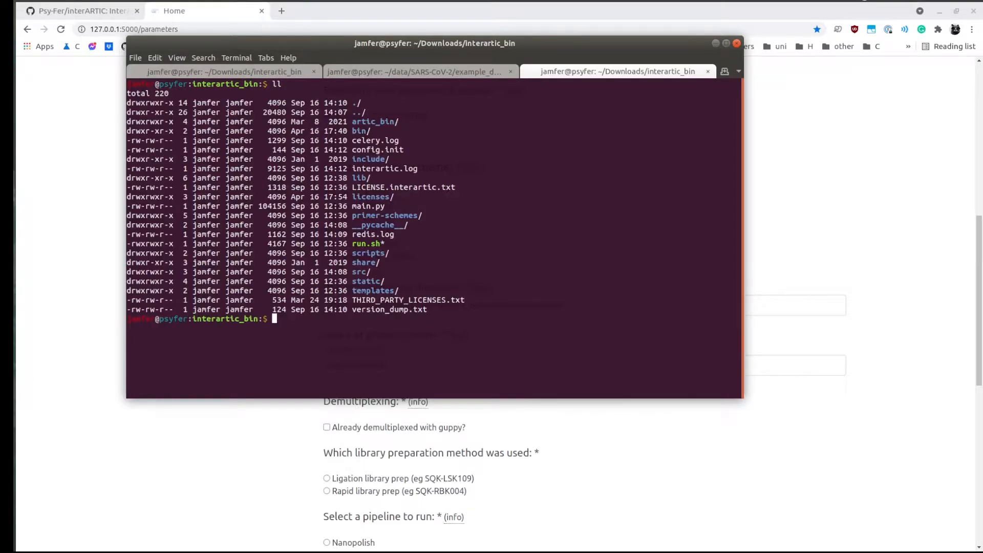
Change into the primer-schemes directory and list its contents with ll.
double_click(404, 218)
text(cd)
middle_click(448, 191)
key(Return)
text(ll)
key(Return)
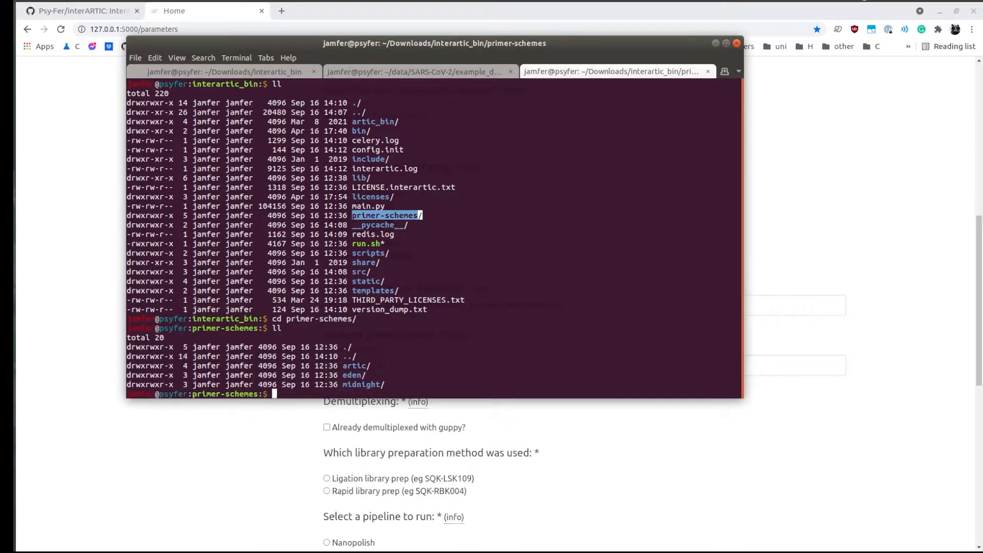
Return to the job form and examine the primer scheme top directory path and the primer scheme name.
click(799, 460)
drag(594, 303, 335, 291)
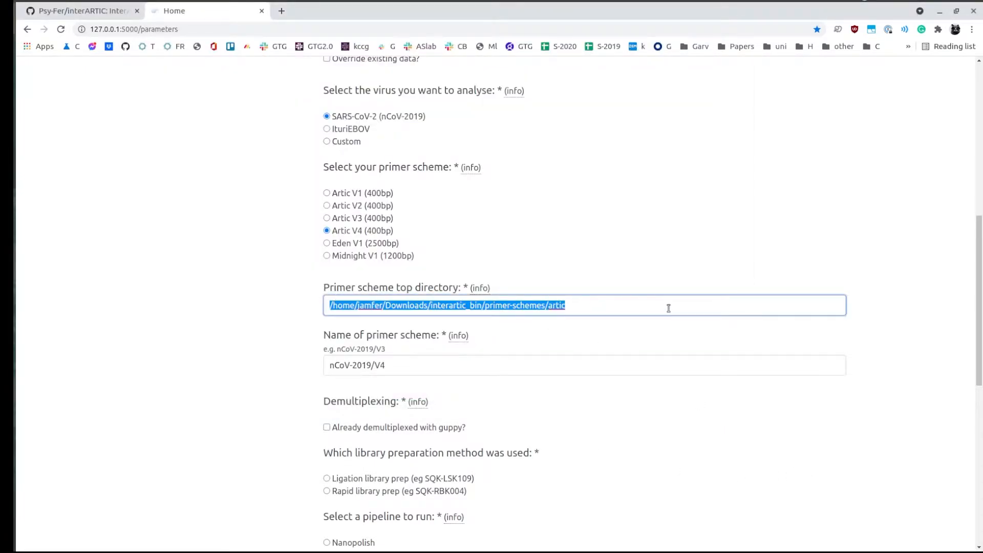
click(481, 367)
Switch to the terminal and list the eden directory and its nCoV-2019 subdirectory with ll.
key(alt+Tab)
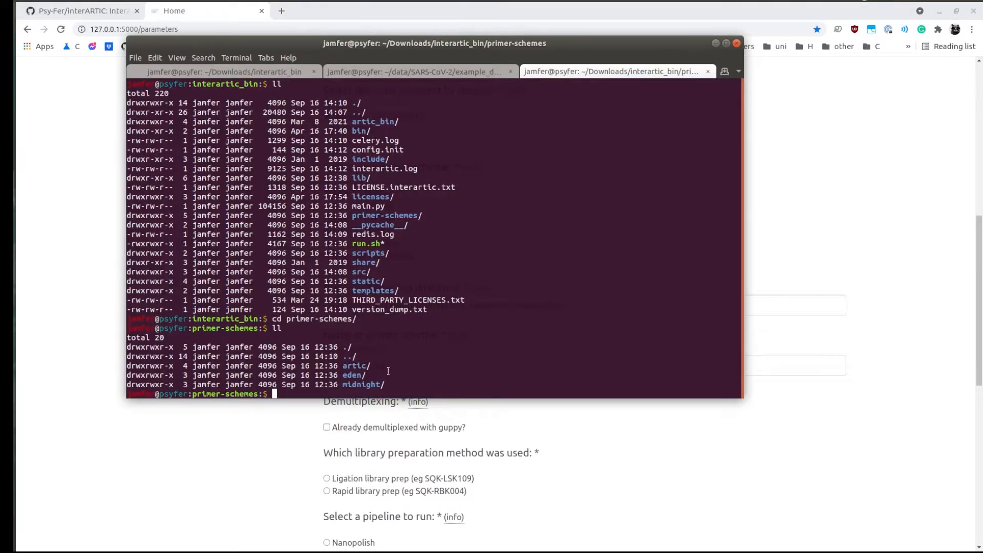
double_click(350, 375)
text(ll eden/)
key(Return)
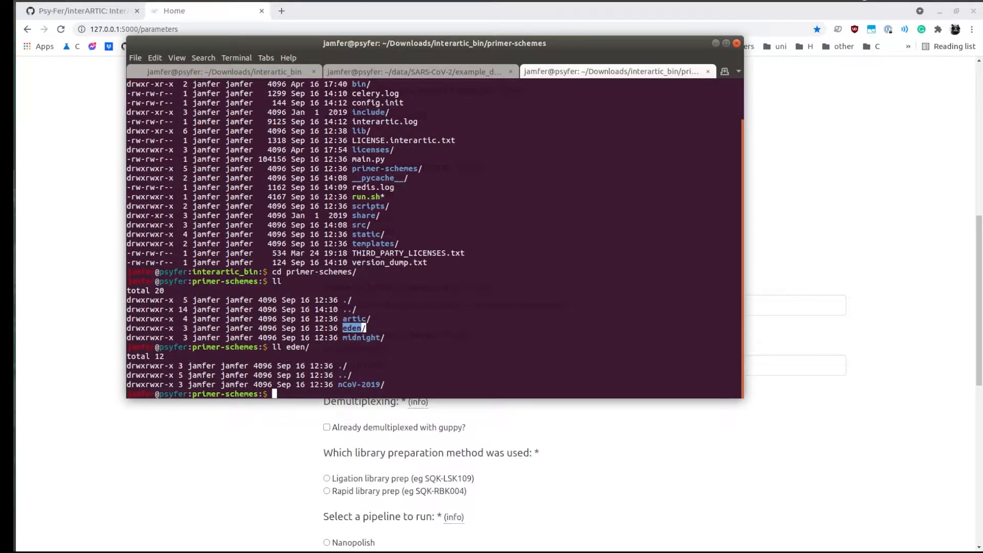
text(ll eden/nCoV-2019/)
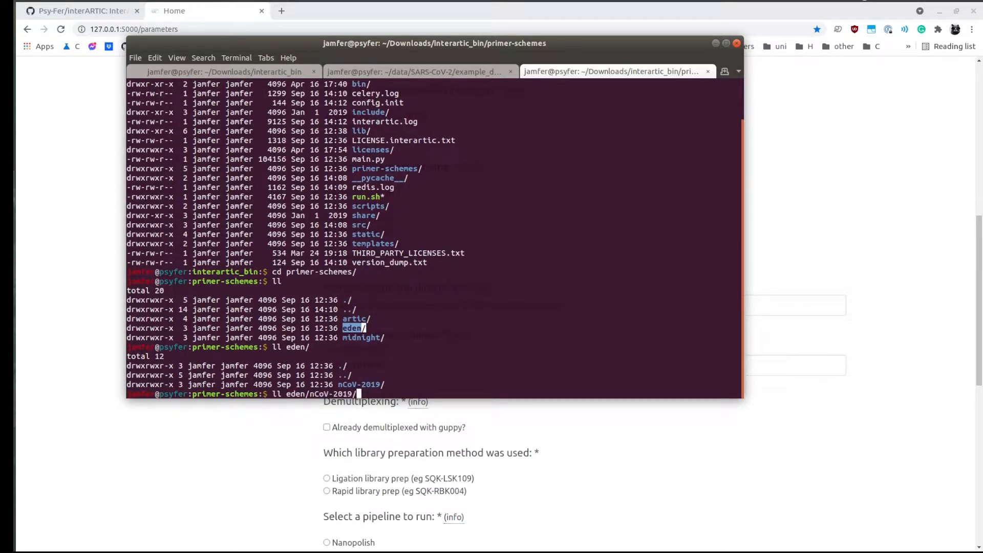
key(Return)
List eden/nCoV-2019/V1/ with ll, examine the files in it and return to the job form.
text(ll eden/nCoV-2019/V1/)
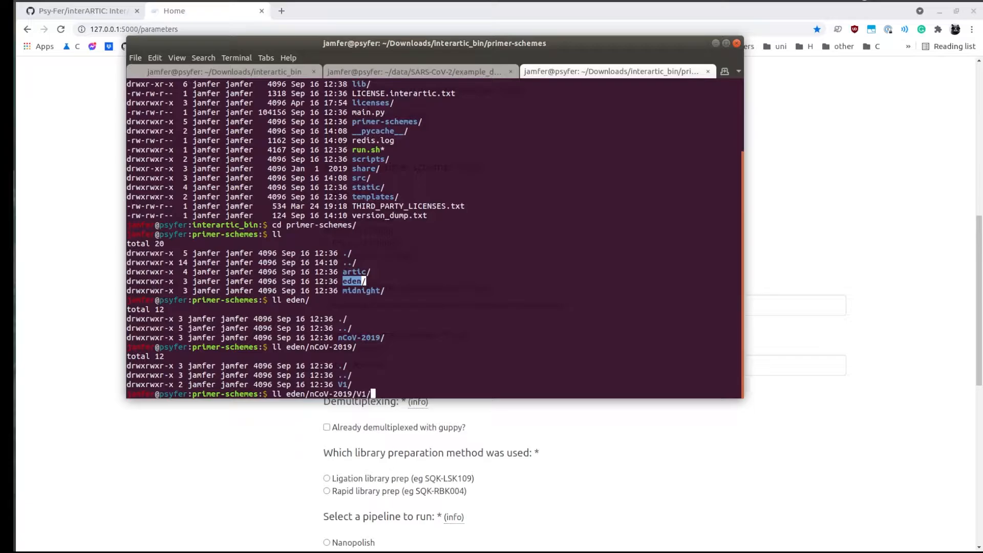
key(Return)
drag(342, 356, 452, 384)
click(450, 382)
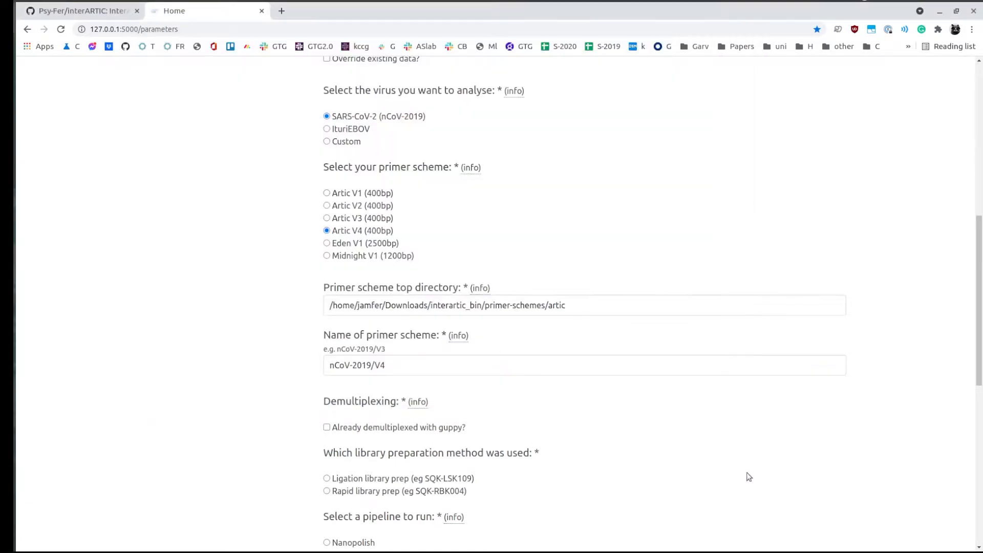
Choose a custom virus, enter RRV as the custom primer descriptor, and visit its empty primer scheme directory and name fields.
click(746, 474)
click(348, 142)
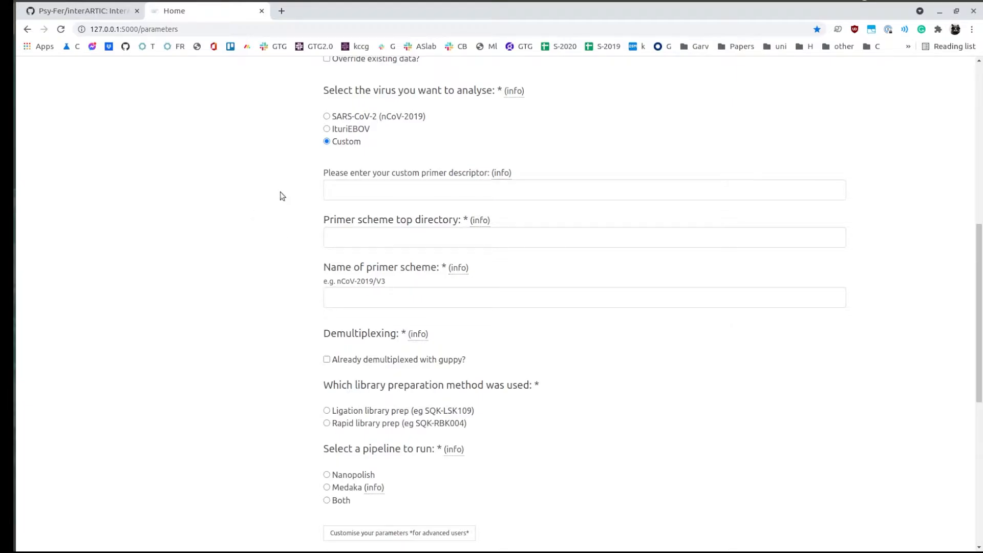
click(394, 191)
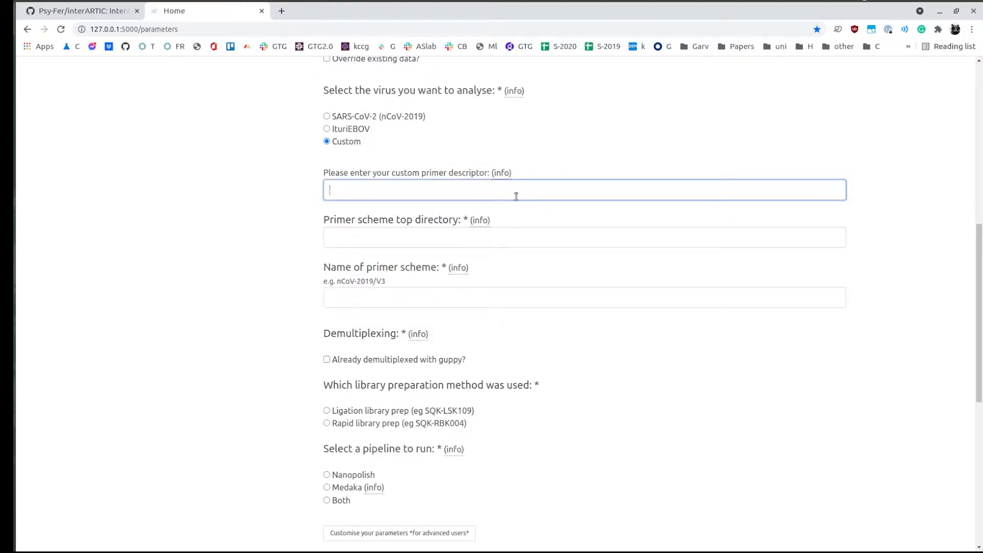
text(RRV)
click(370, 242)
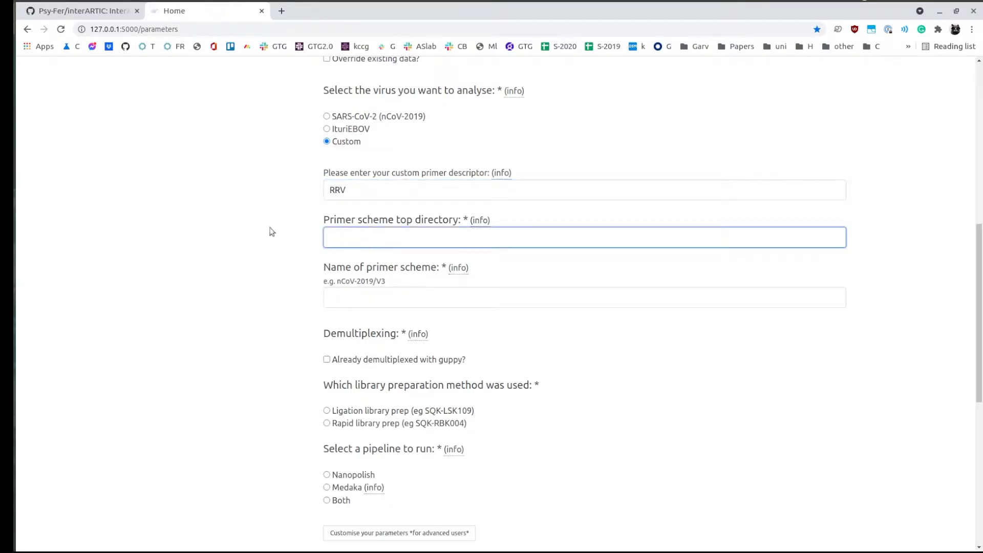
click(369, 300)
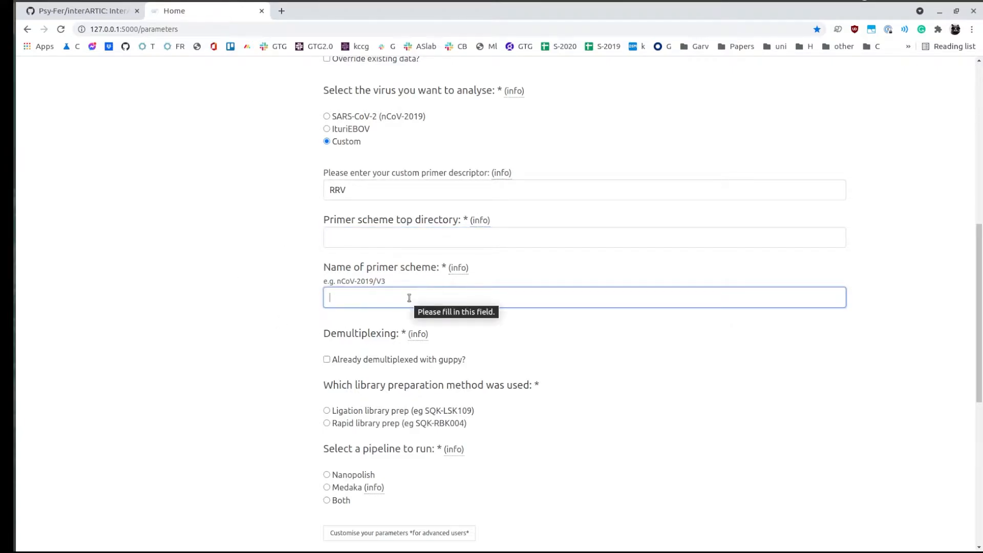
Set the virus to SARS-CoV-2 (nCoV-2019) and the primer scheme to Eden V1 (2500bp).
click(417, 118)
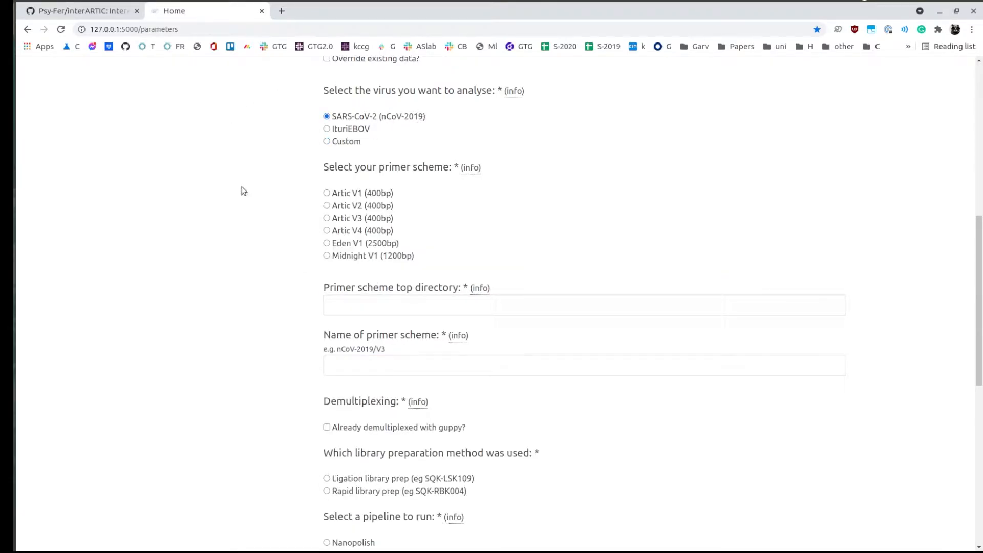
click(348, 244)
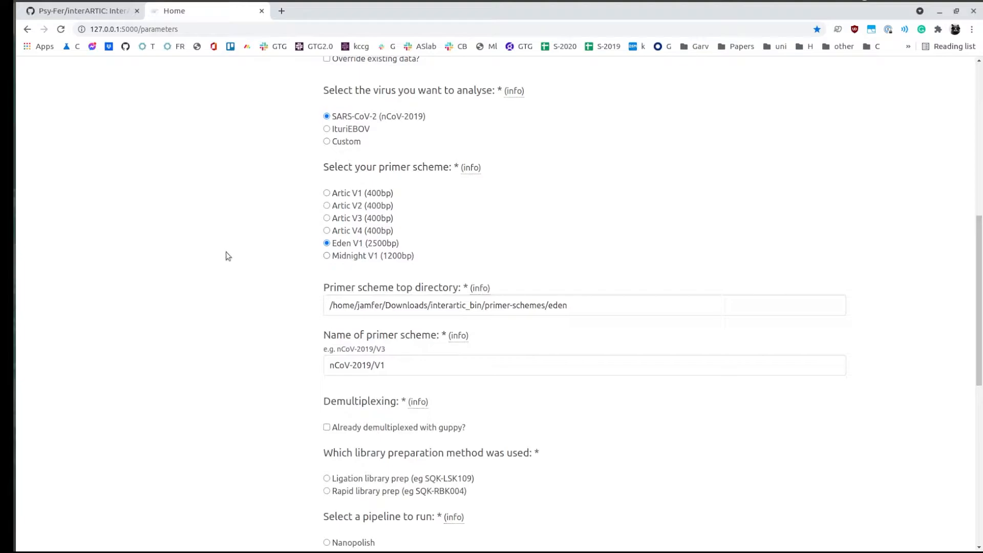
Review the demultiplexing option, leave it unticked, and choose the ligation library preparation method.
scroll(250, 263, down, 4)
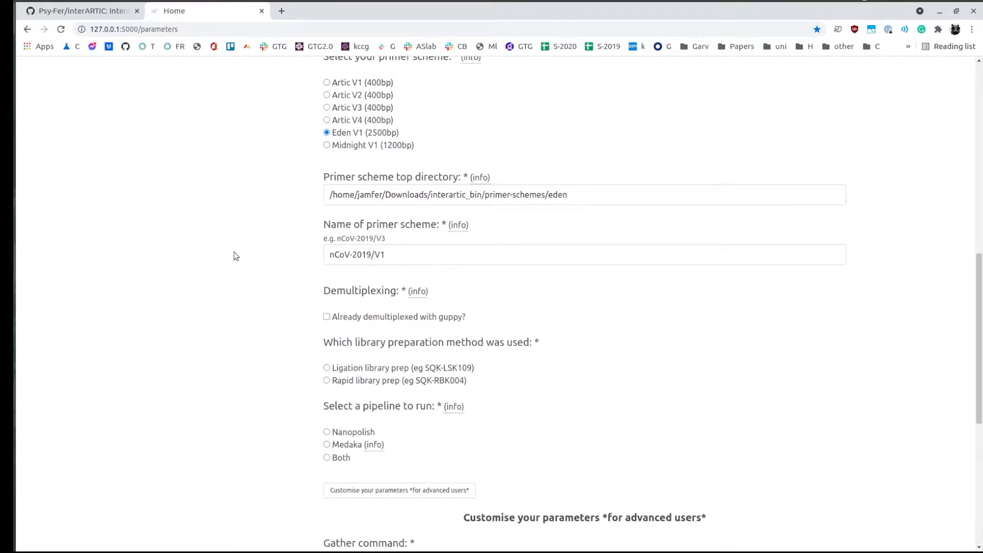
scroll(236, 256, down, 2)
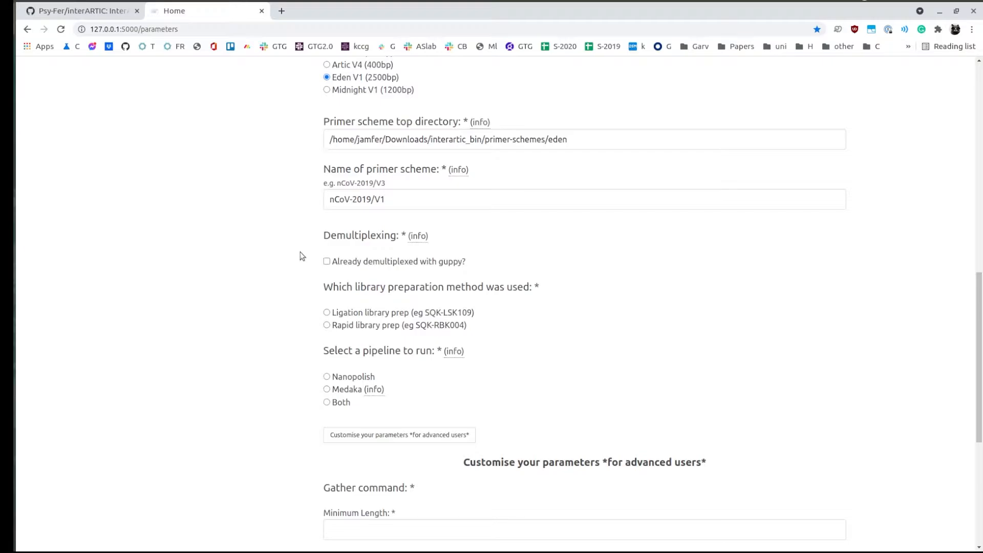
mouse_move(423, 233)
click(352, 262)
click(379, 261)
click(356, 313)
Read the pipeline and Medaka notes, try the individual pipeline options, and set the job to run both pipelines.
scroll(251, 346, down, 1)
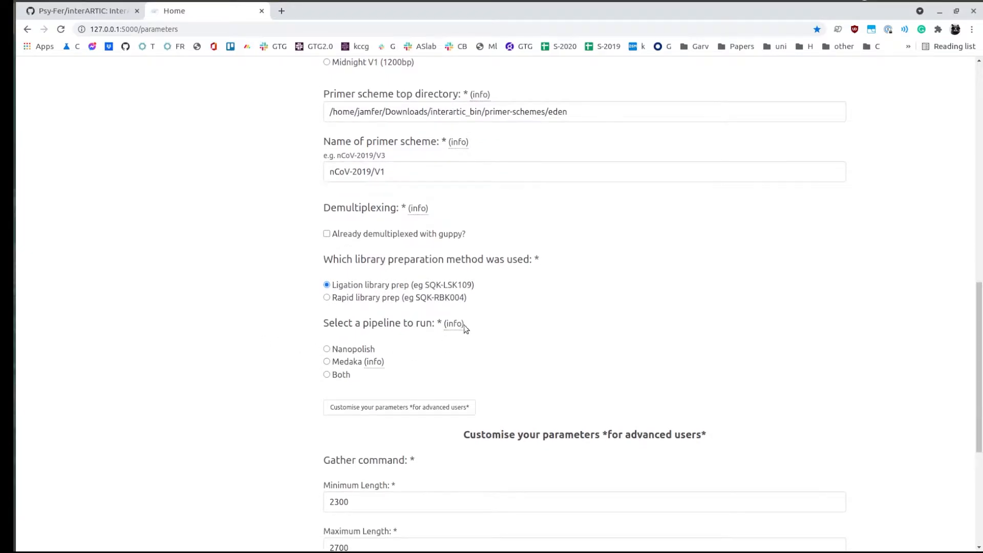
mouse_move(463, 324)
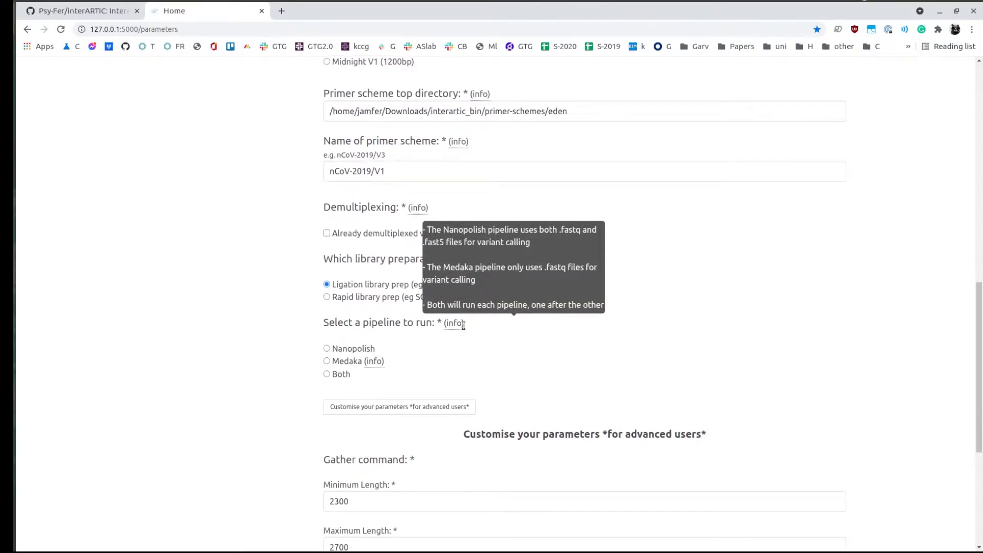
scroll(463, 324, down, 1)
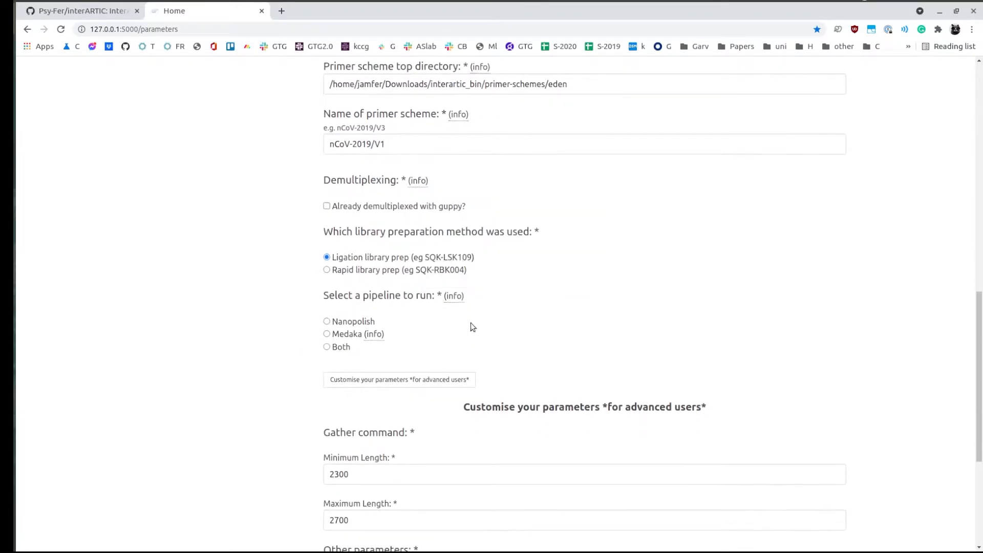
click(336, 348)
click(337, 337)
click(352, 324)
click(360, 337)
click(355, 324)
click(345, 335)
mouse_move(373, 334)
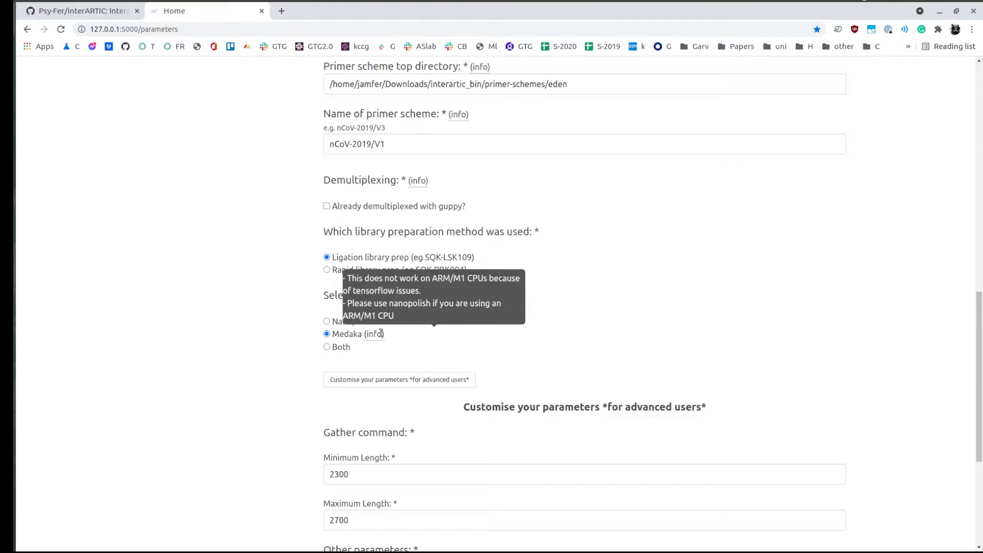
click(352, 320)
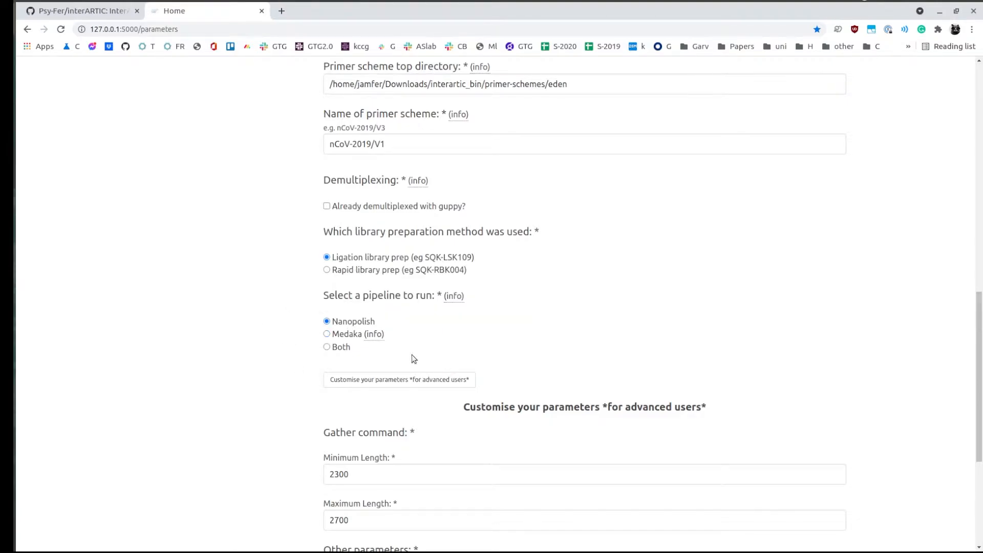
drag(336, 347, 257, 360)
Hide and reopen the advanced parameters, and compare the gather length limits with the selected primer scheme.
scroll(292, 337, down, 4)
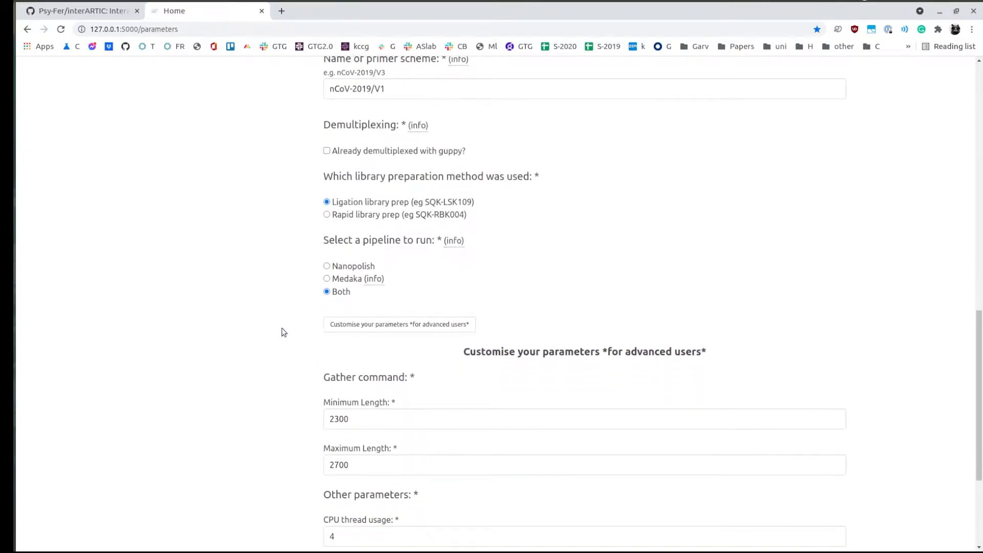
click(394, 269)
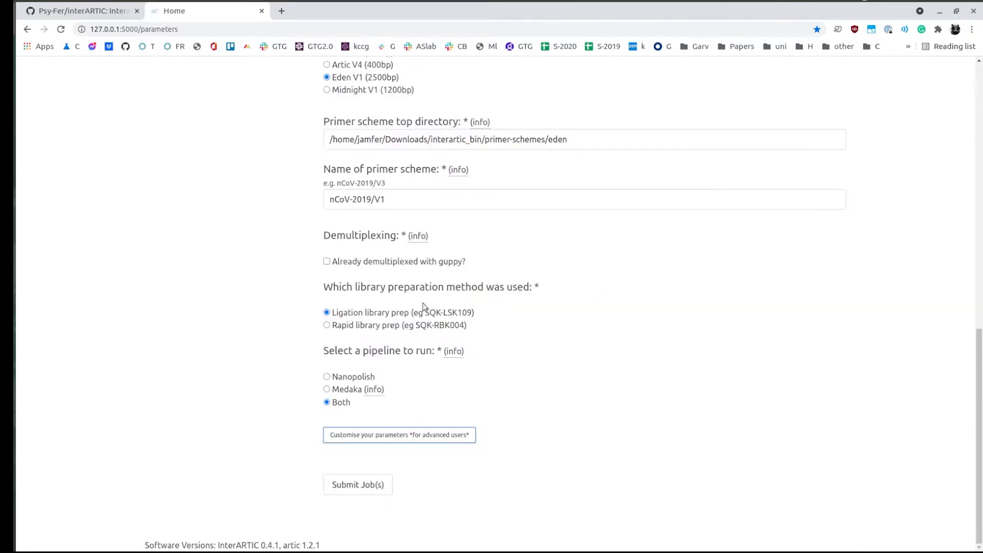
click(424, 435)
scroll(283, 403, down, 10)
scroll(251, 281, up, 1)
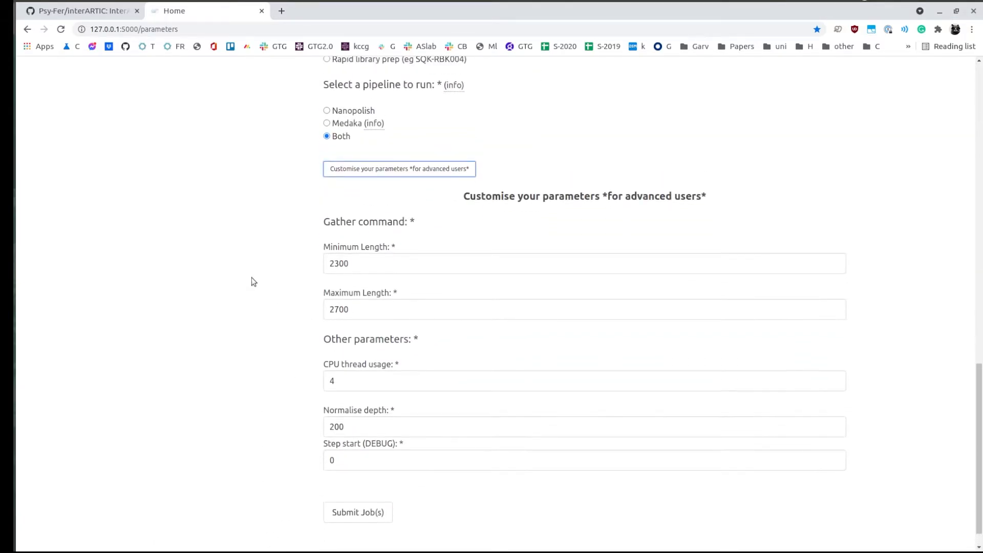
scroll(409, 261, up, 9)
scroll(380, 245, up, 3)
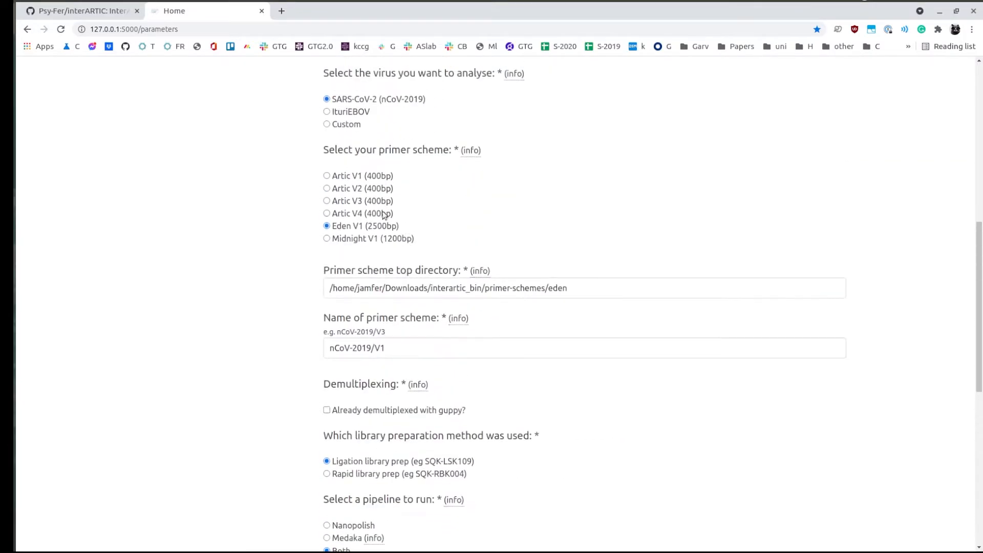
scroll(346, 236, down, 7)
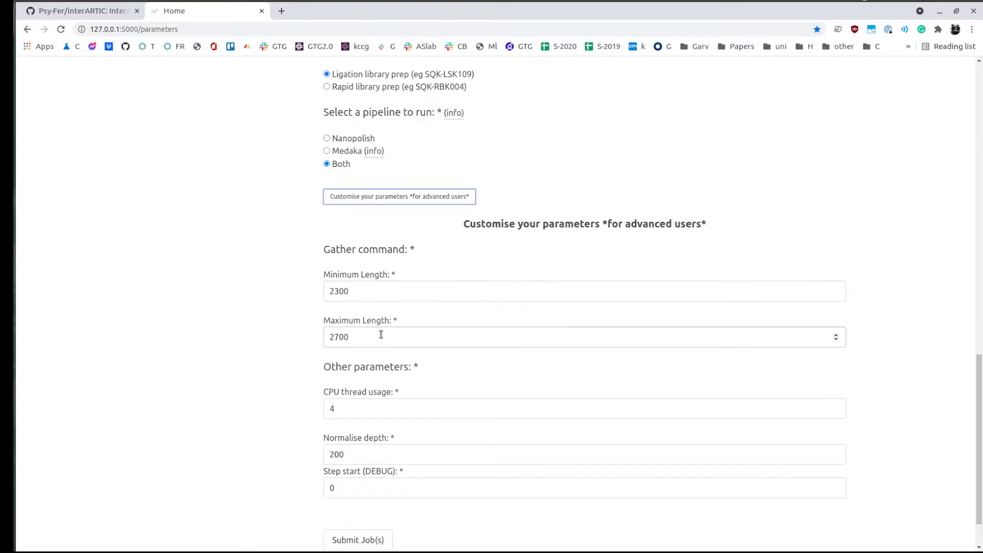
scroll(226, 289, up, 2)
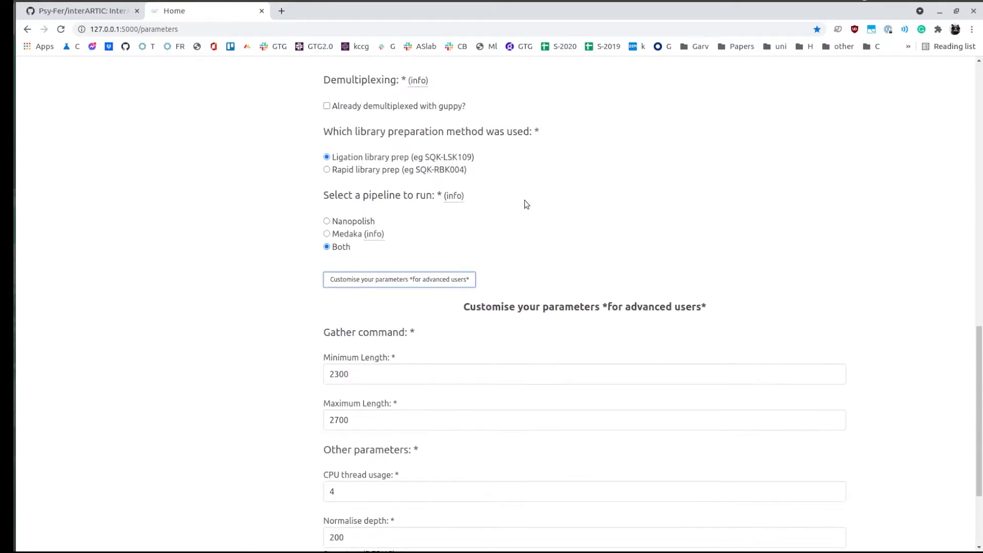
scroll(280, 199, down, 3)
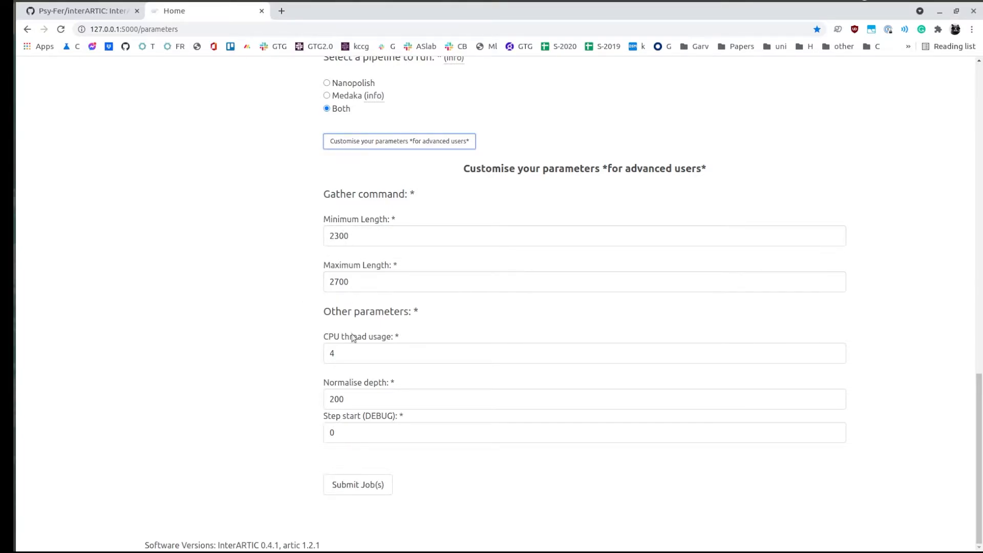
Switch the primer scheme to Artic V3 (400bp) and examine its minimum and maximum gather lengths.
scroll(346, 327, up, 9)
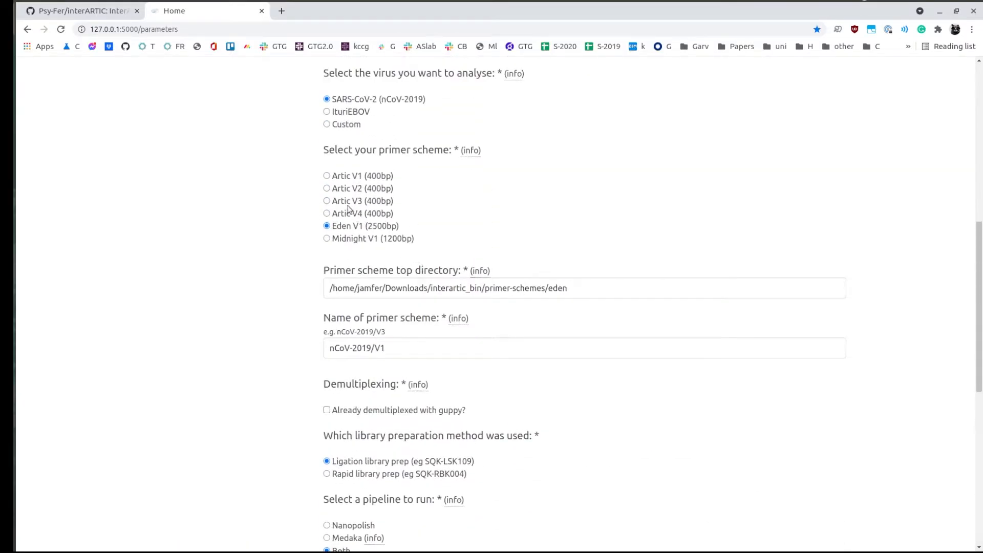
click(340, 201)
scroll(299, 239, down, 3)
scroll(299, 239, down, 6)
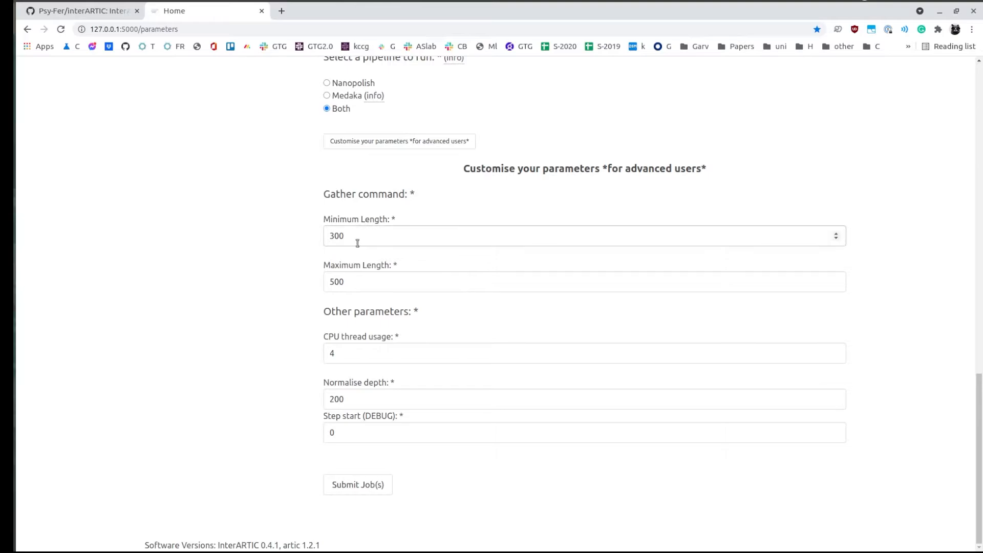
Choose rapid library prep with the Midnight V1 (1200bp) primer scheme and examine the resulting gather length limits.
scroll(290, 281, up, 2)
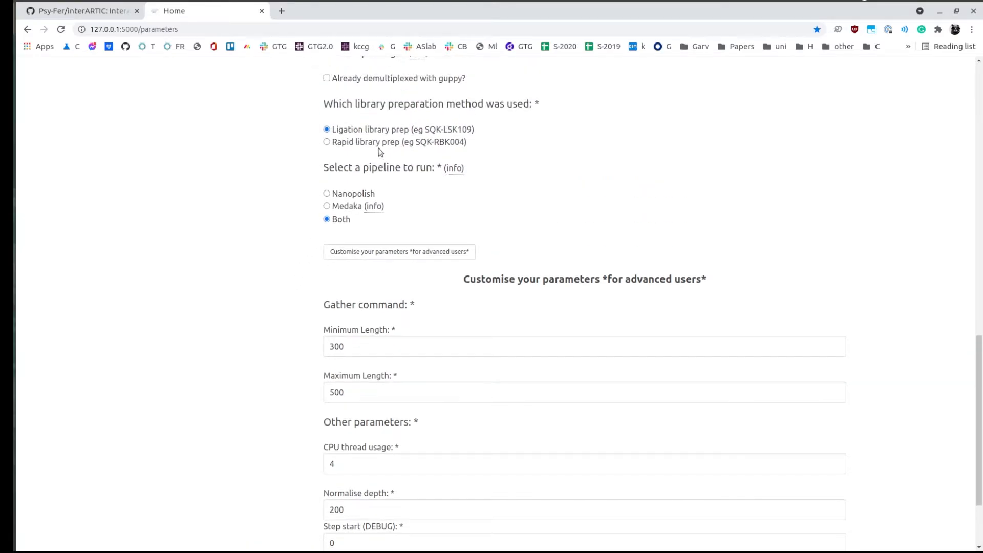
click(374, 144)
scroll(314, 225, up, 5)
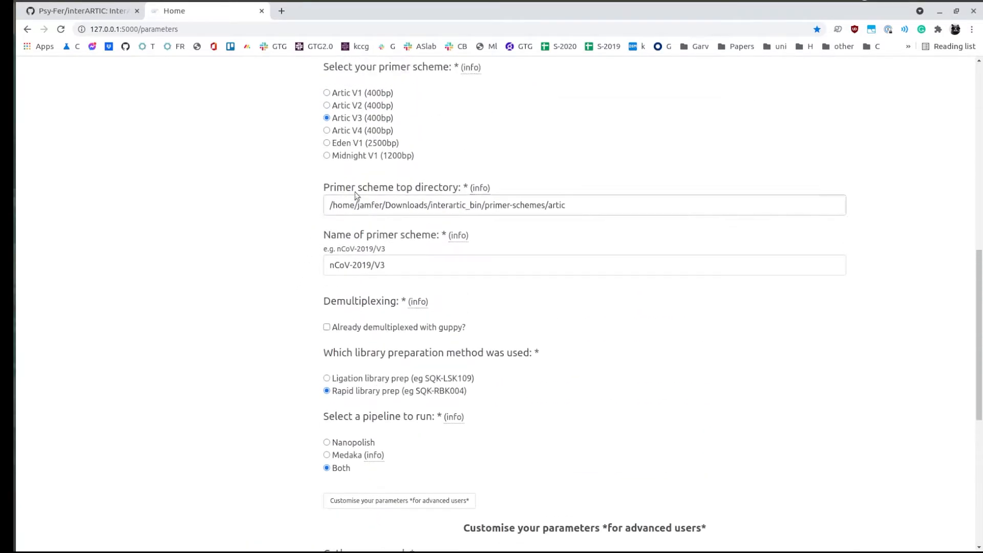
click(357, 155)
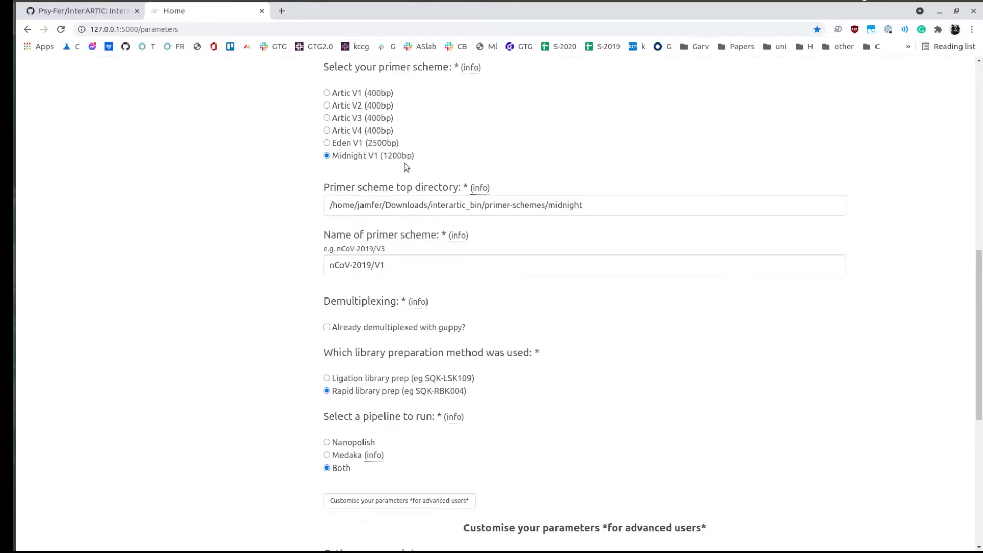
scroll(292, 215, down, 6)
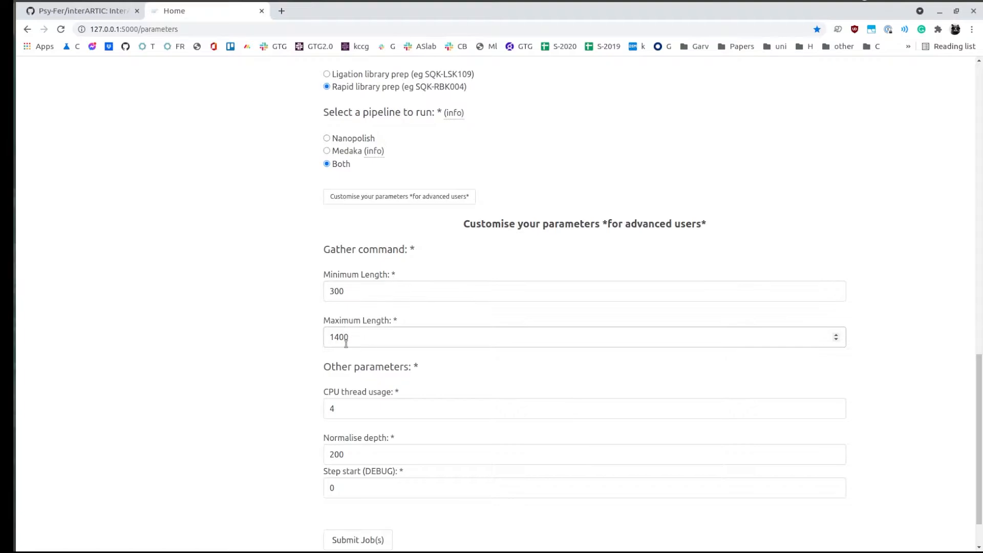
drag(351, 292, 305, 285)
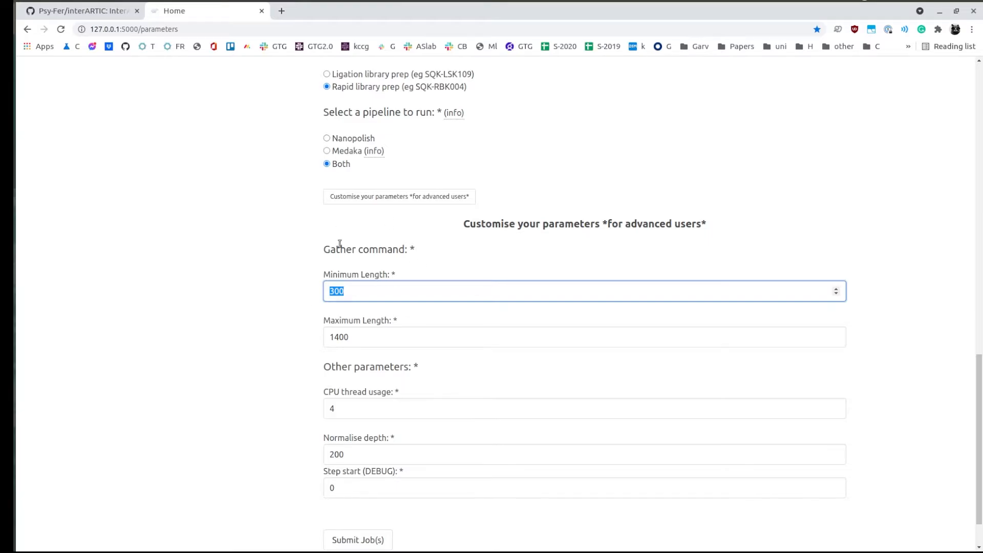
Set the library preparation back to ligation and the primer scheme back to Eden V1 (2500bp).
scroll(398, 241, up, 2)
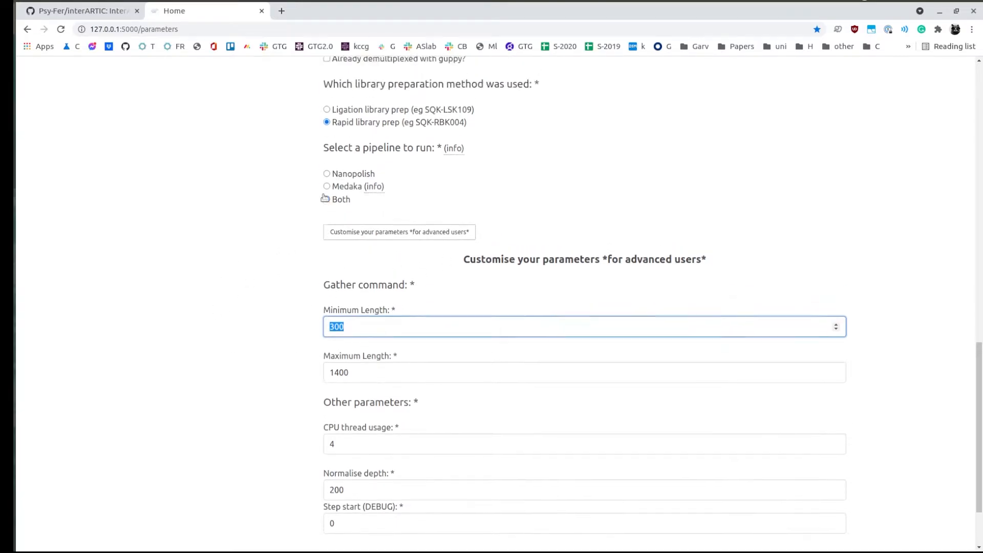
click(368, 131)
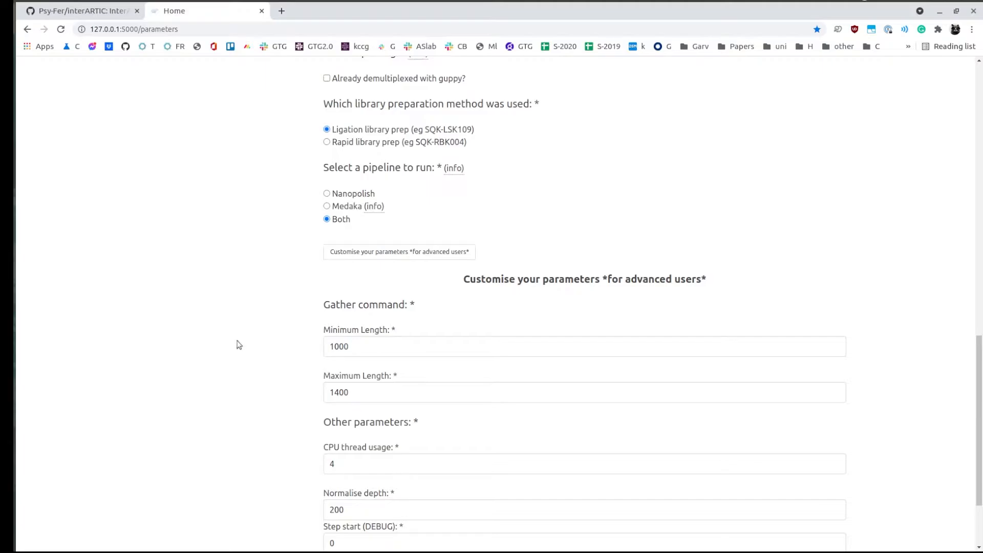
scroll(307, 338, up, 5)
click(326, 144)
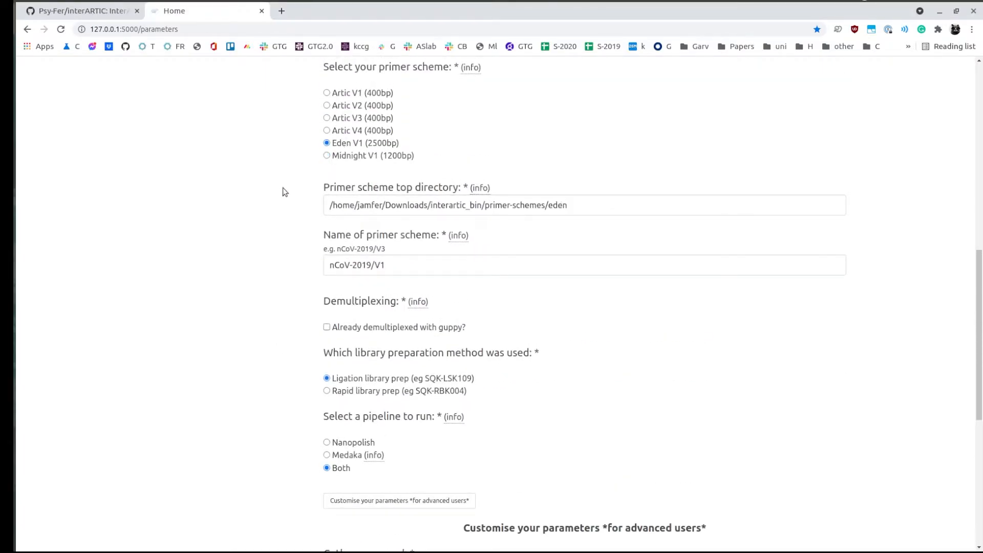
Set the CPU thread usage to 6 in the advanced parameters.
scroll(261, 274, down, 5)
scroll(376, 322, down, 3)
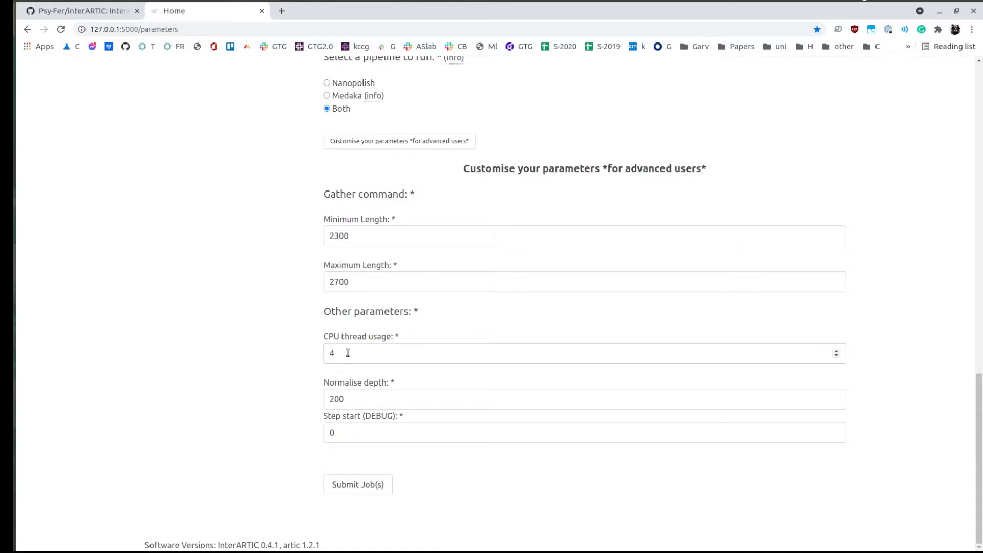
click(374, 355)
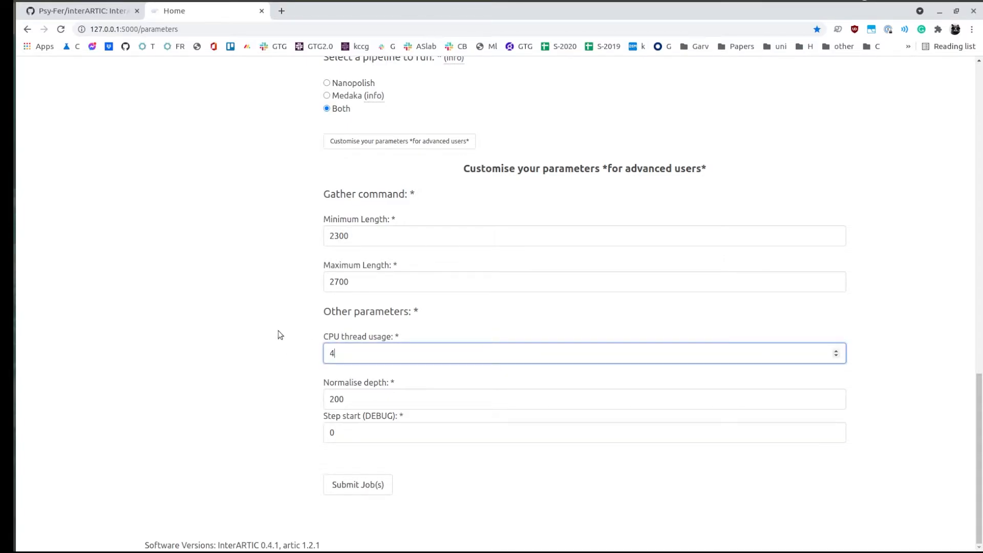
drag(359, 357, 318, 350)
Examine the normalise depth and debug step start parameters, and return to the beginning of the job form.
click(444, 399)
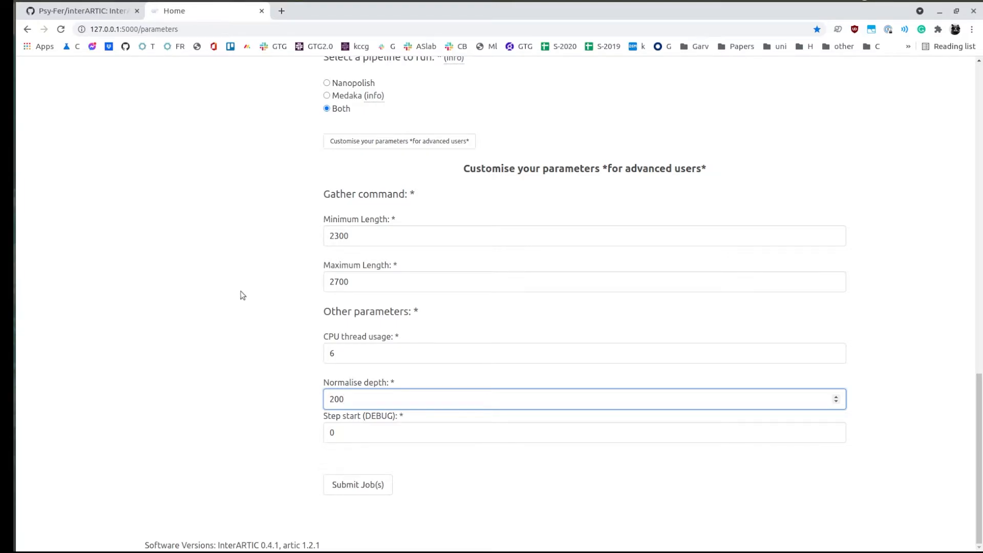
click(361, 433)
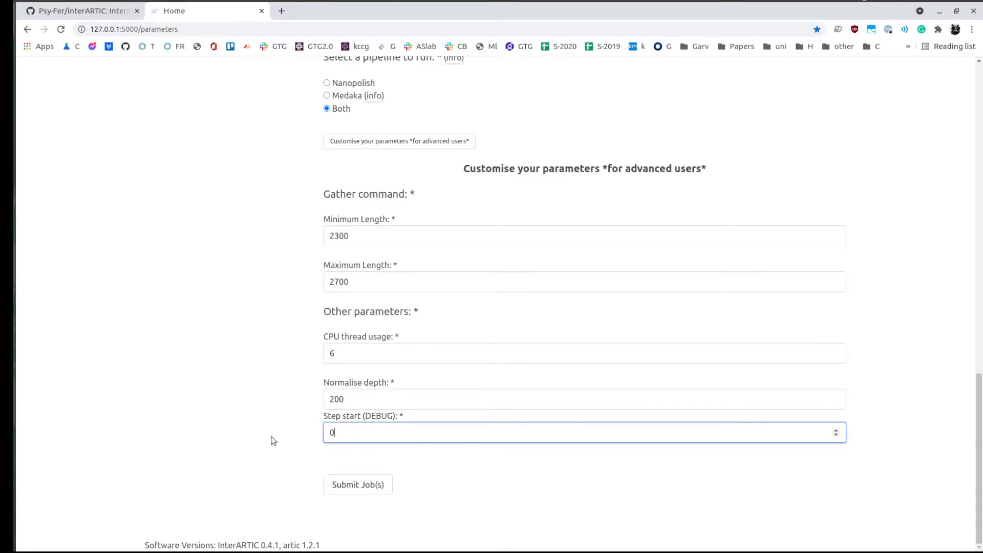
scroll(287, 448, up, 15)
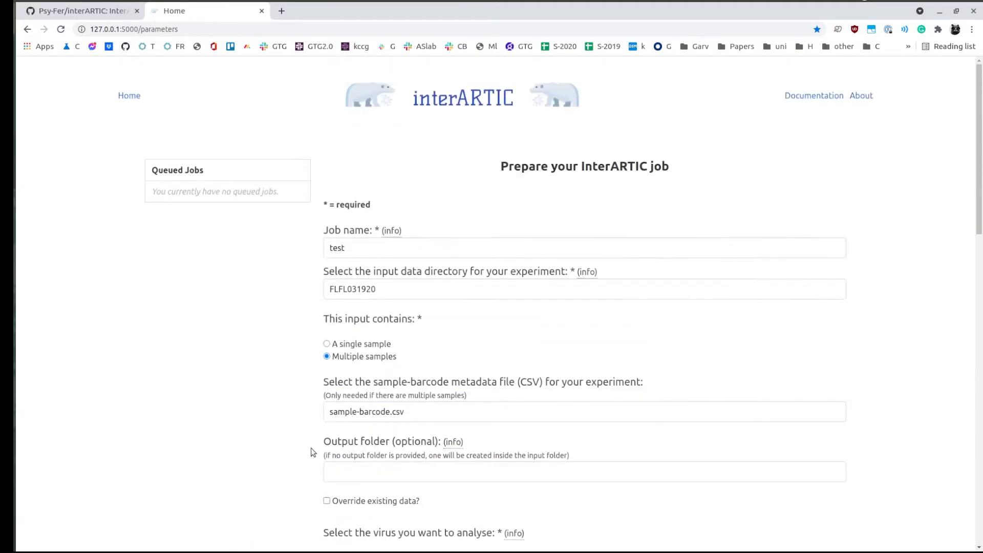
Submit the configured test job for processing with both pipelines.
scroll(286, 449, down, 15)
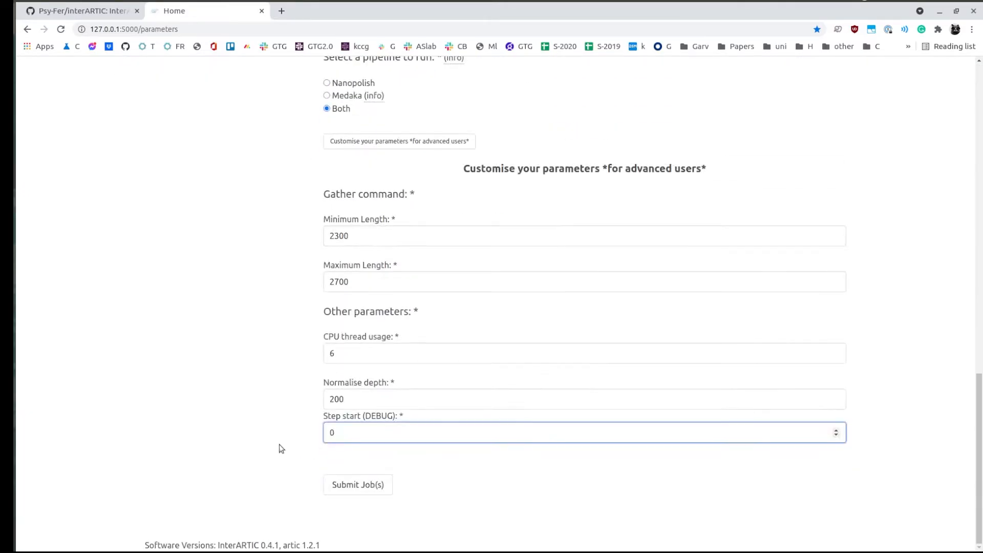
click(374, 488)
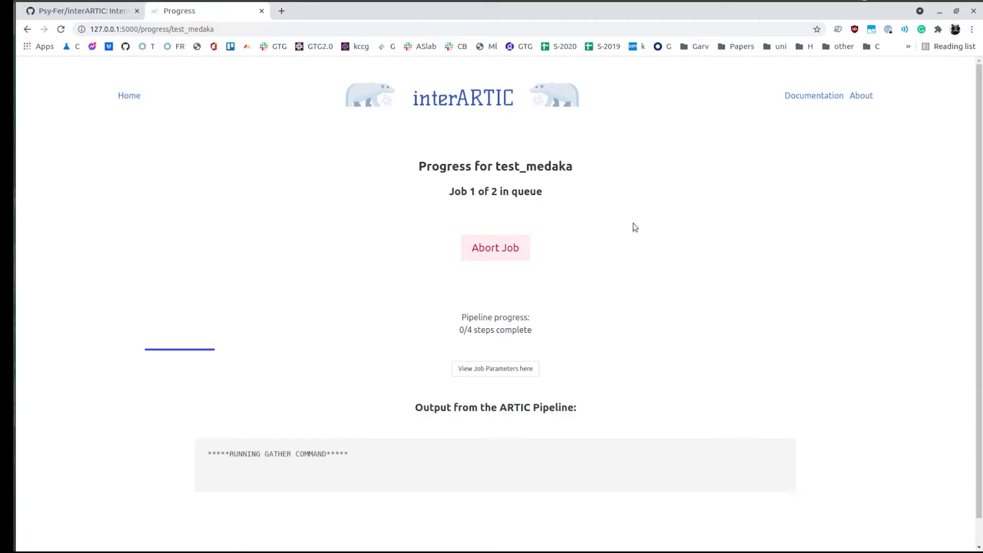
Show the job parameters of test_medaka on its progress page, review them, and hide them again.
scroll(608, 301, down, 1)
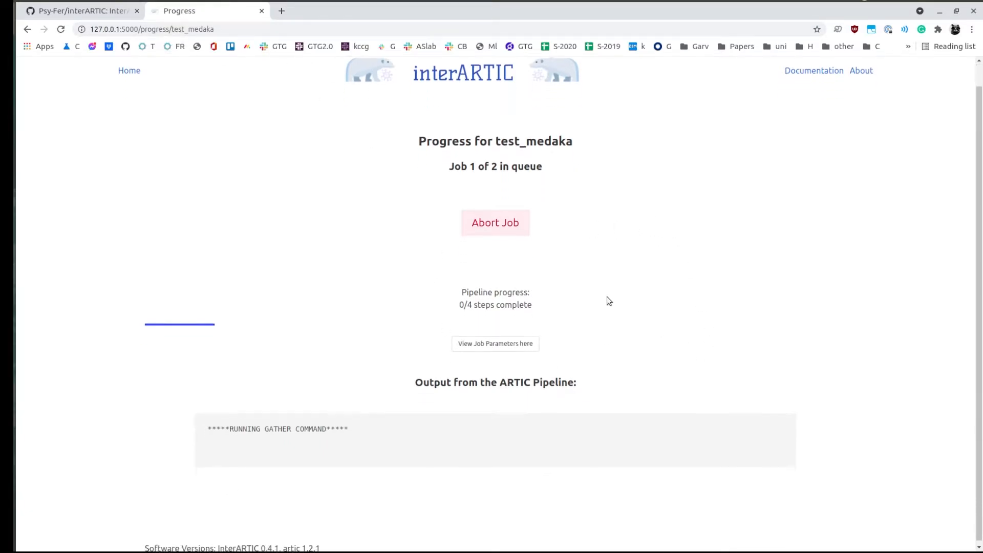
click(493, 344)
scroll(402, 356, down, 3)
drag(317, 425, 160, 305)
click(438, 376)
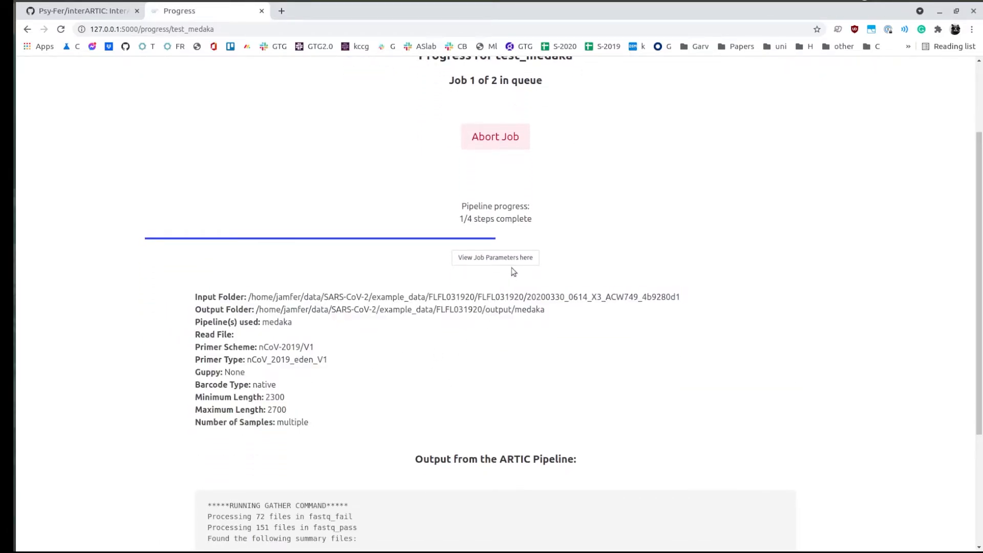
click(512, 259)
Examine the gather command output of test_medaka, including the processed files, summary file and fastq read counts.
scroll(325, 328, down, 1)
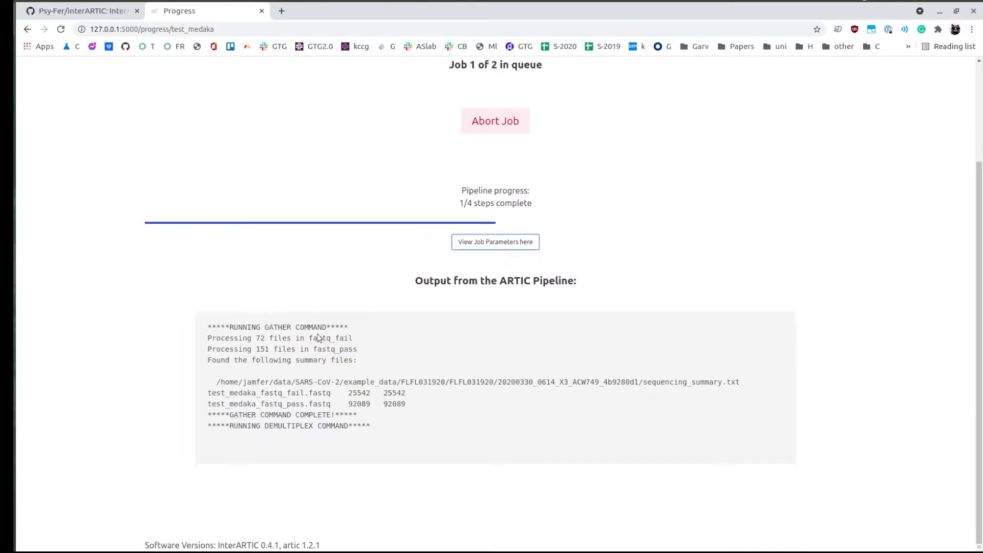
drag(351, 365, 206, 342)
click(309, 377)
drag(211, 383, 357, 439)
double_click(274, 401)
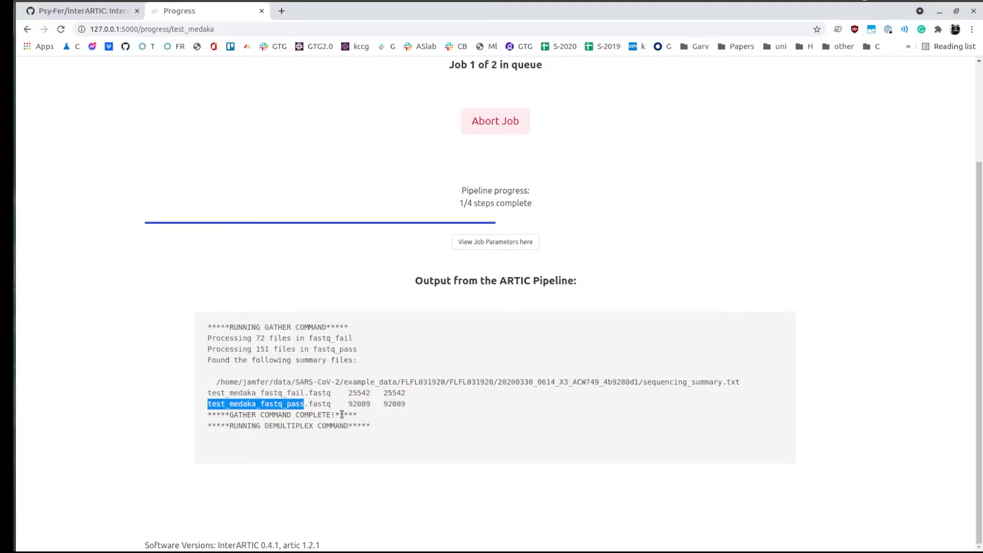
drag(252, 405, 339, 406)
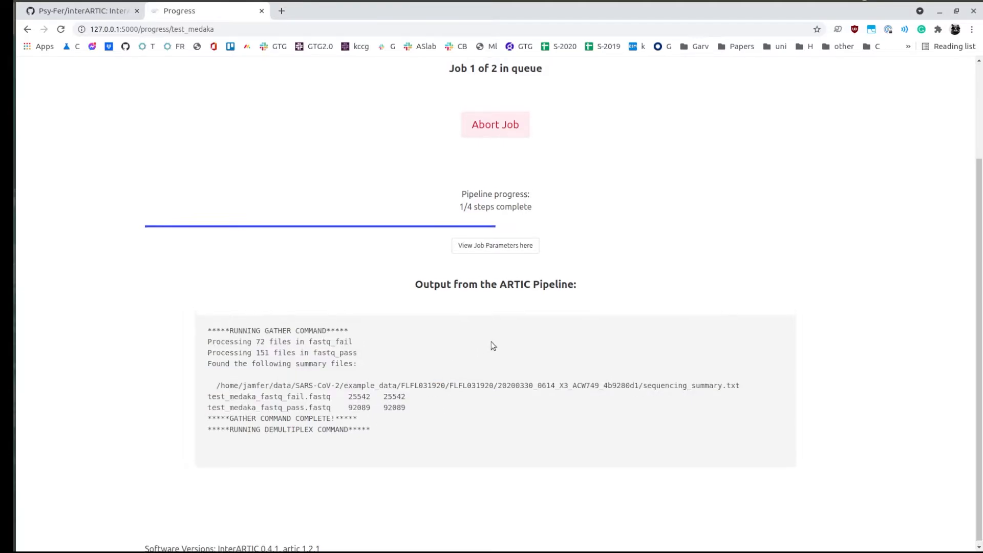
Open the queued test_nanopolish job from the home page and review its job parameters.
scroll(491, 342, up, 5)
click(129, 103)
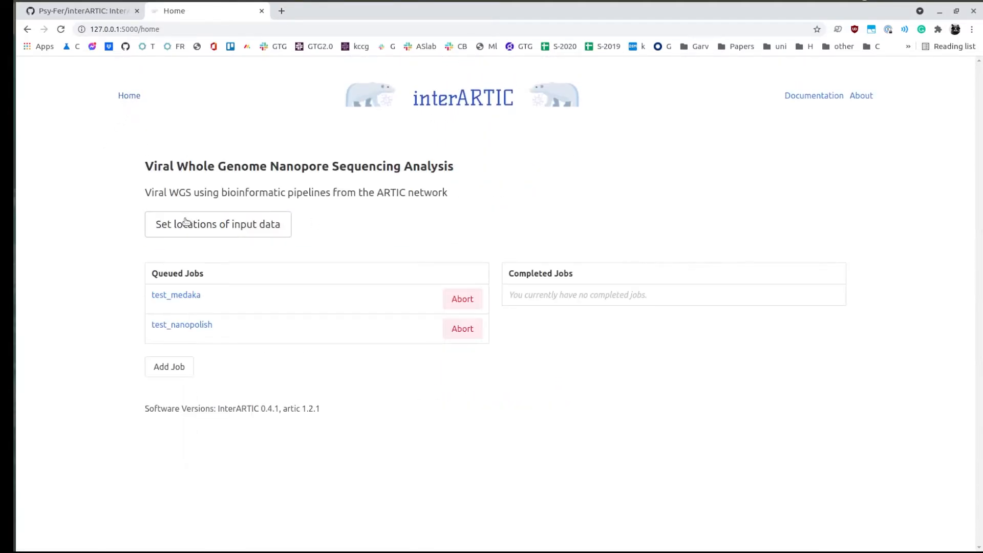
click(172, 325)
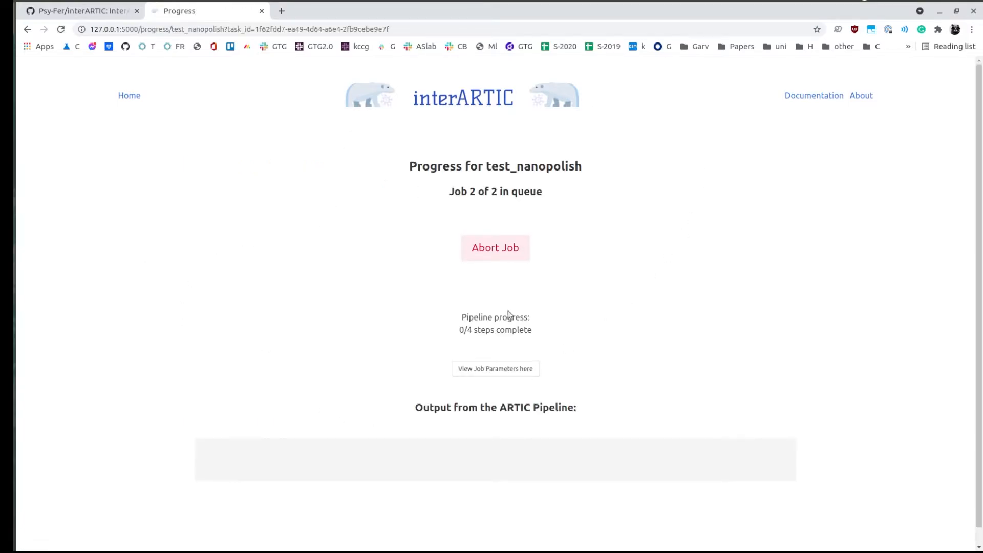
scroll(355, 378, down, 1)
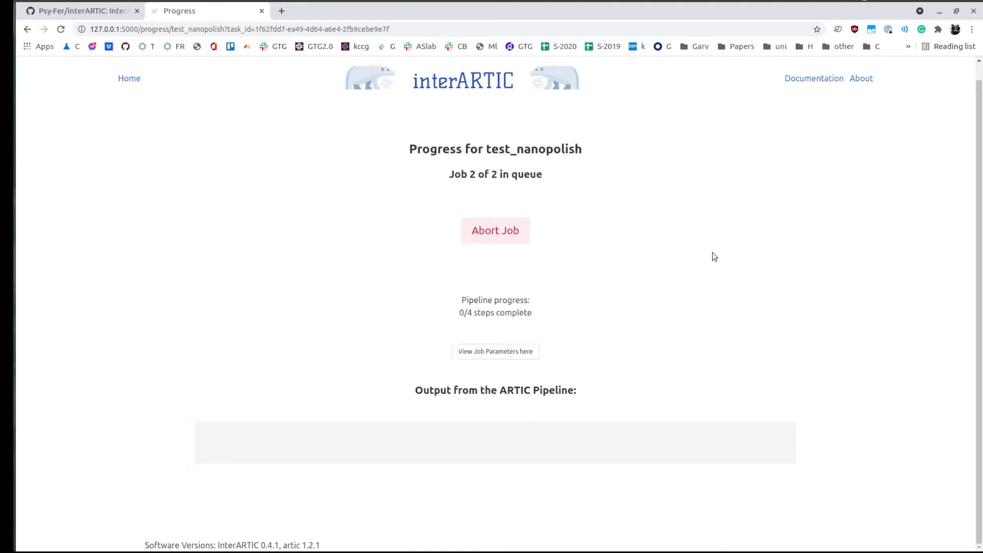
click(498, 357)
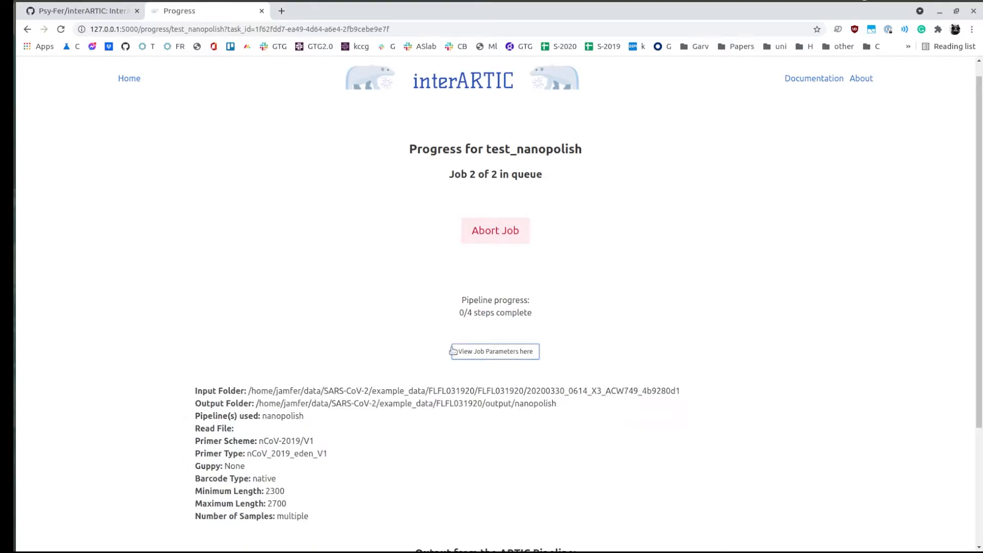
scroll(313, 390, down, 2)
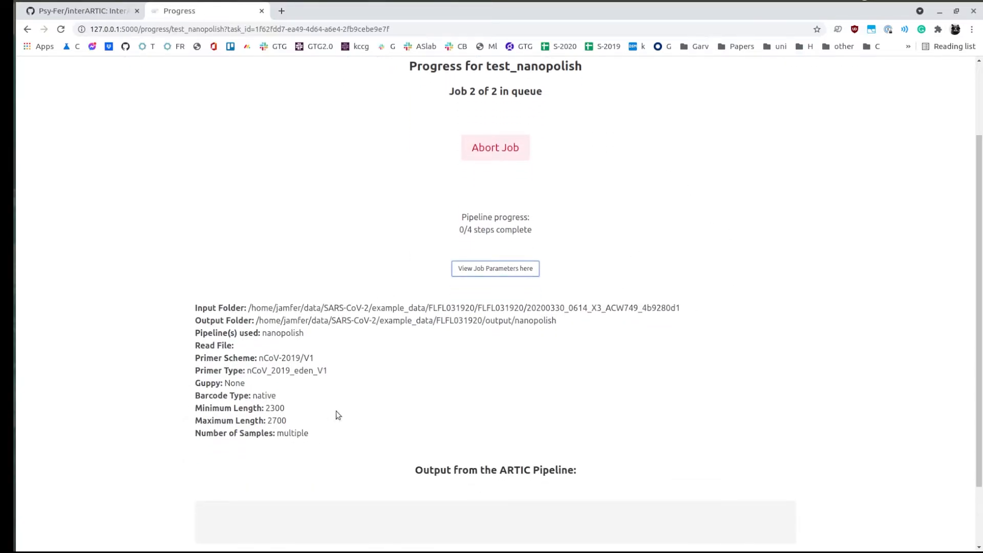
click(517, 266)
Return to the progress page of the test_medaka job and check its pipeline progress and output.
click(123, 97)
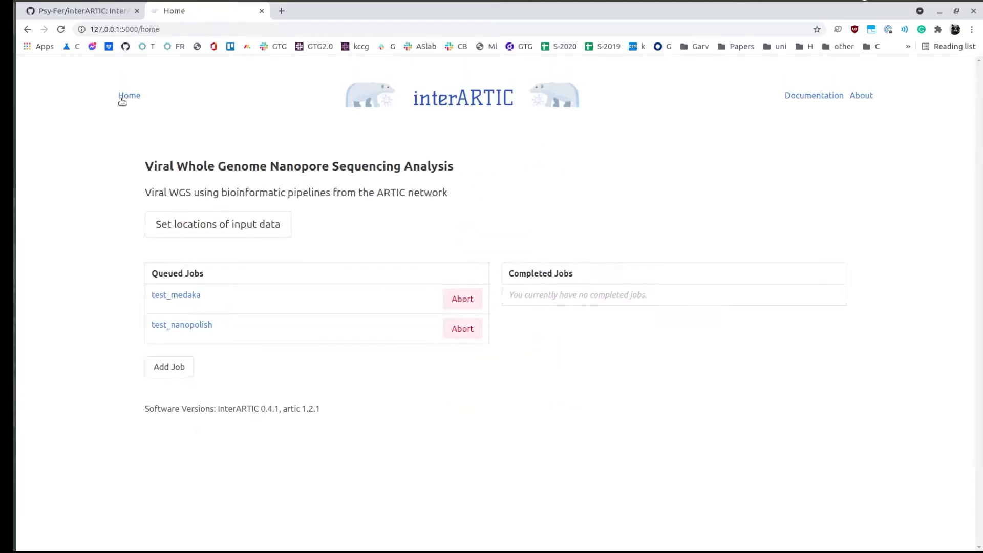
click(176, 296)
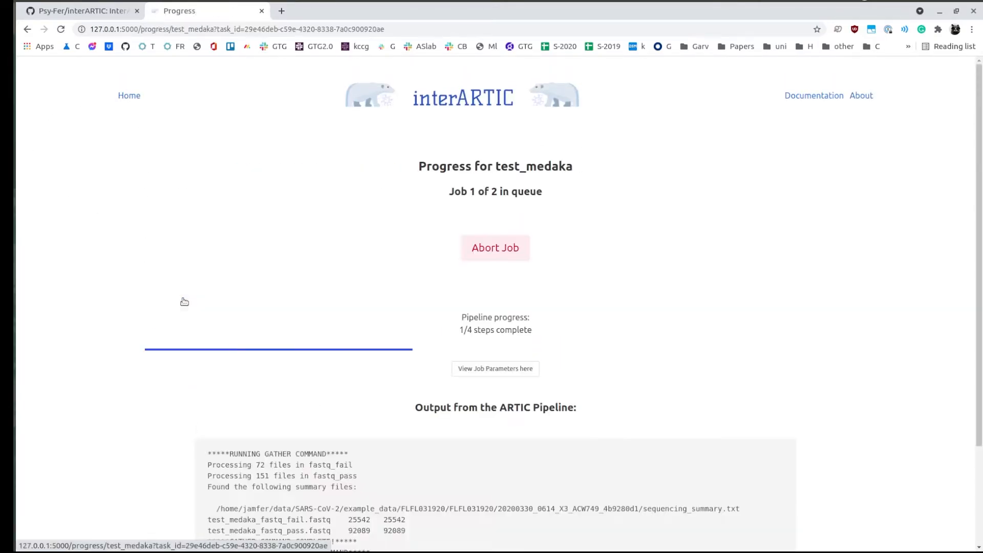
scroll(344, 326, down, 1)
scroll(345, 326, down, 2)
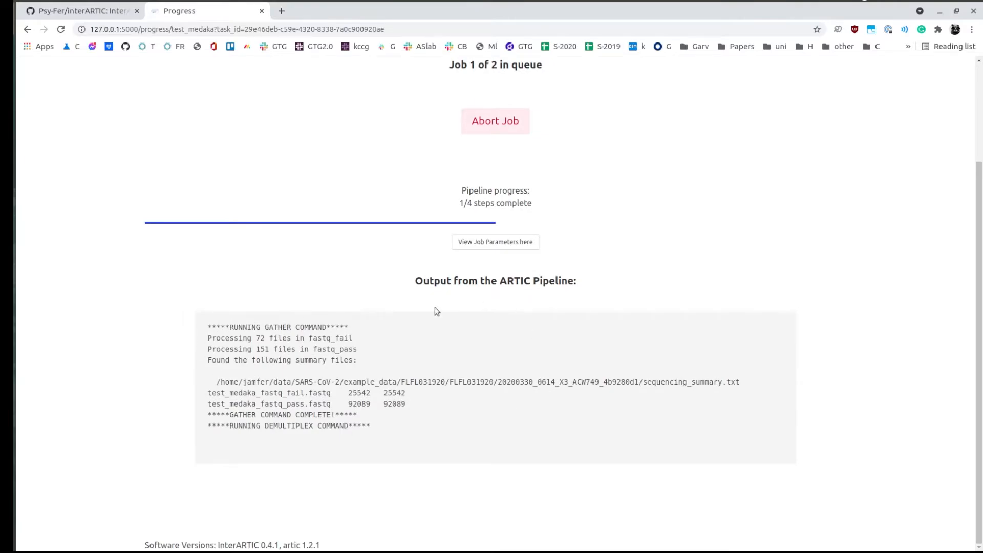
scroll(466, 363, up, 2)
scroll(466, 361, up, 1)
scroll(466, 359, down, 3)
scroll(525, 357, up, 3)
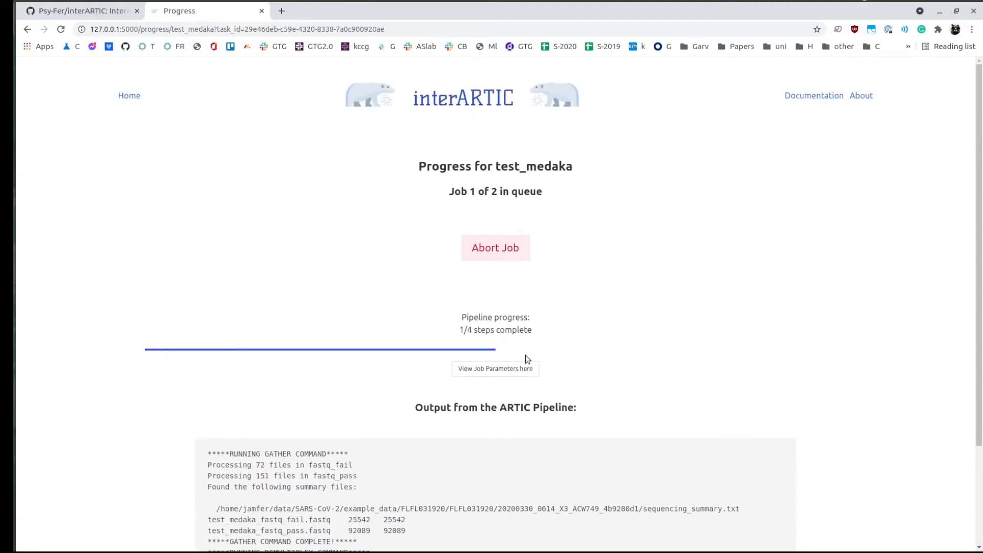
Bring up the abort confirmation for test_medaka, dismiss it without aborting, and keep monitoring the pipeline output.
click(506, 251)
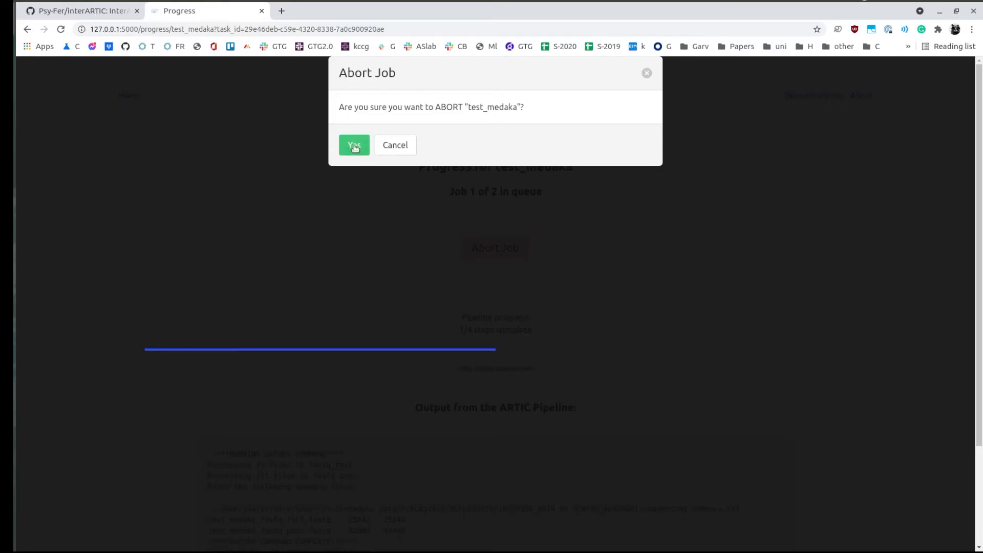
click(648, 72)
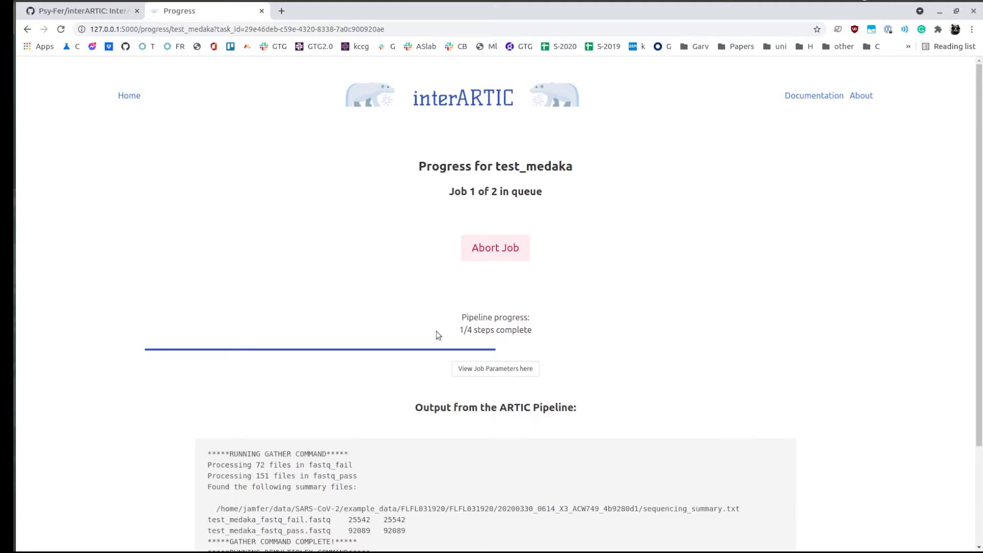
scroll(507, 325, down, 3)
scroll(610, 285, up, 2)
scroll(610, 285, up, 1)
scroll(569, 343, down, 1)
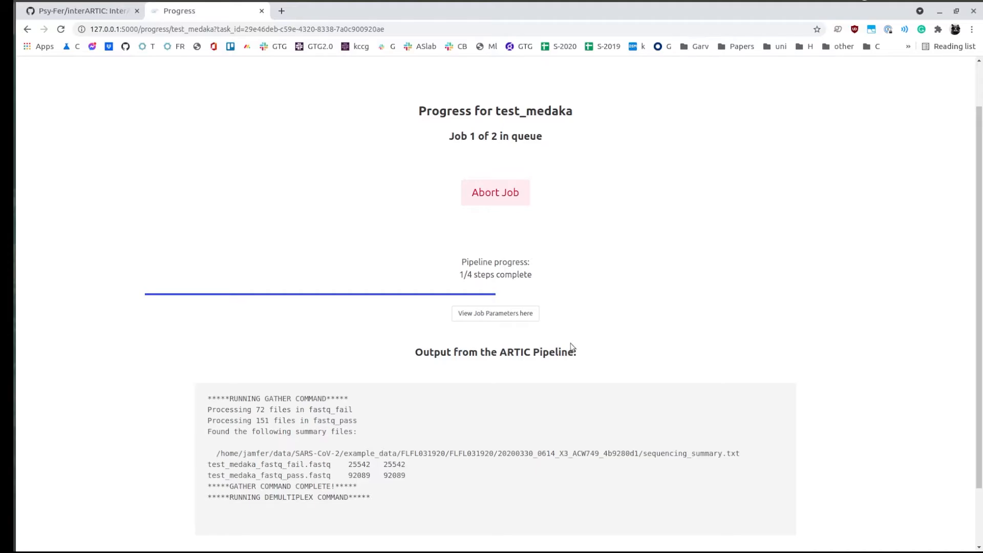
scroll(572, 347, up, 1)
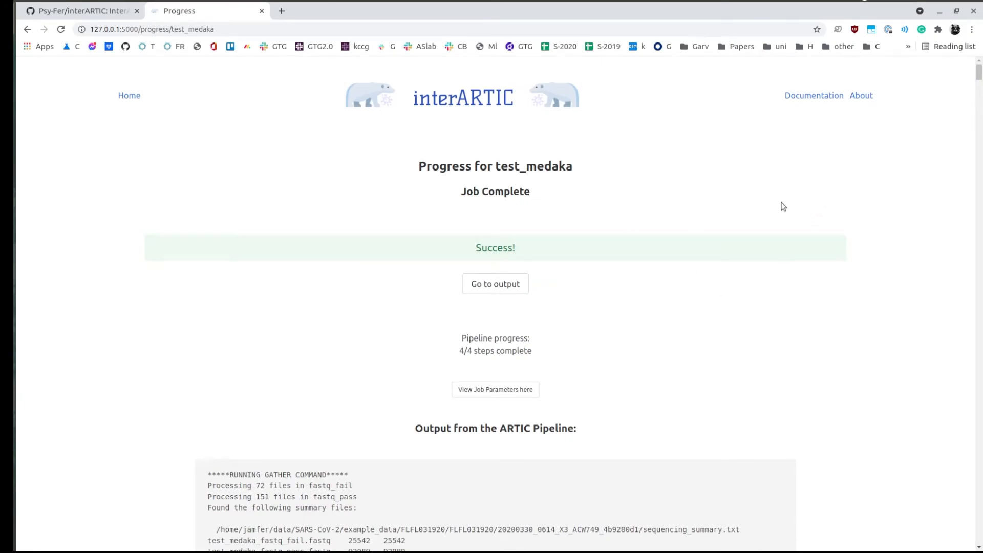
Examine the full ARTIC pipeline log of the completed test_medaka job down to its end and return to the start.
scroll(449, 270, down, 3)
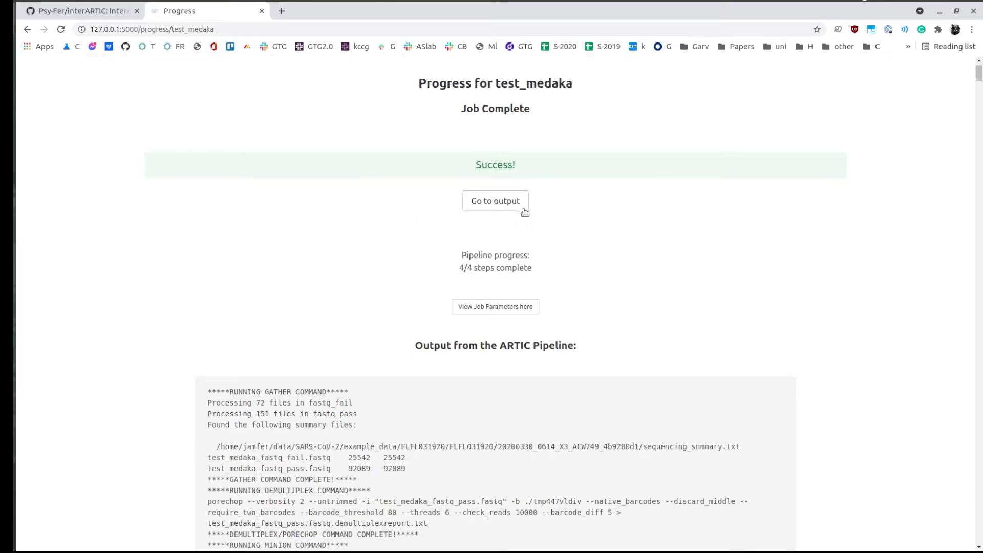
scroll(702, 224, down, 4)
scroll(416, 241, down, 20)
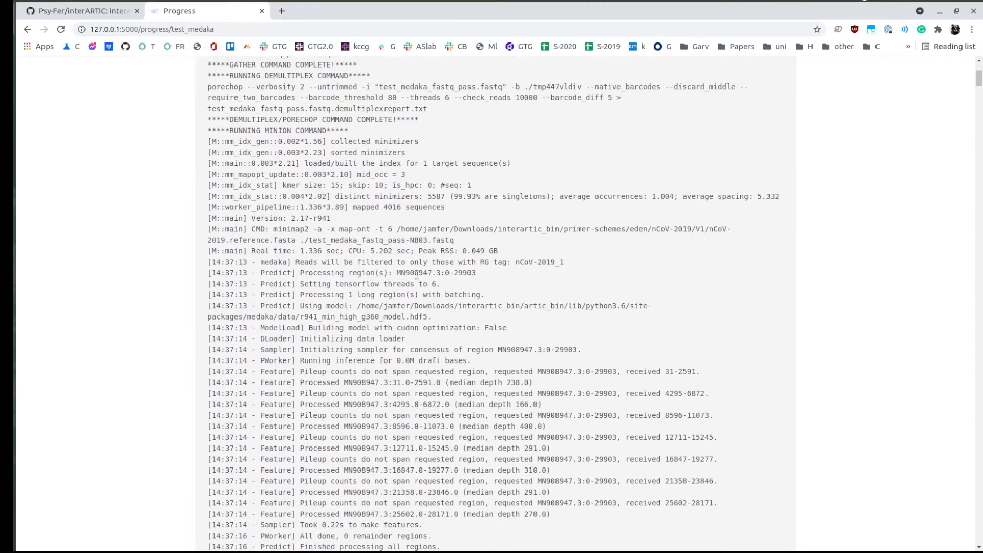
scroll(583, 227, down, 20)
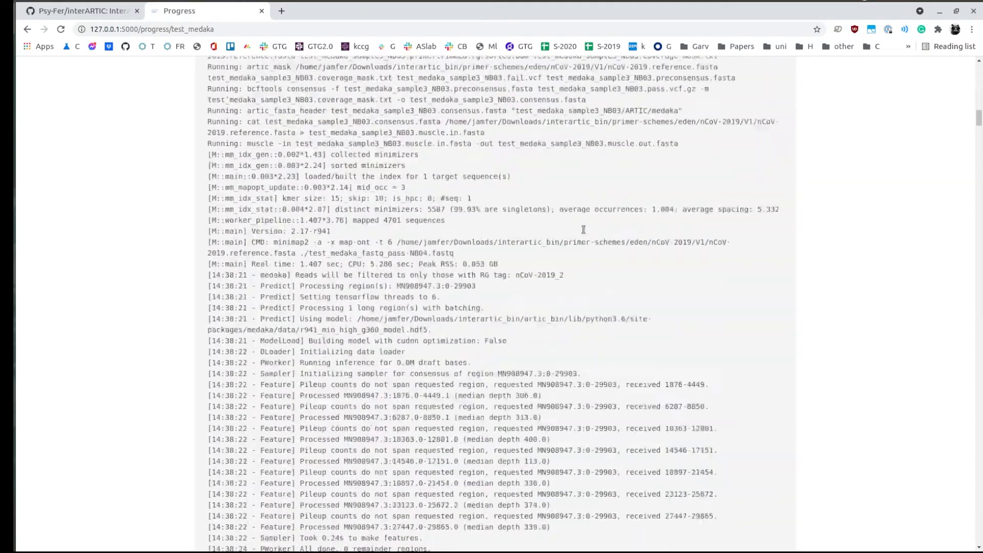
drag(978, 153, 979, 537)
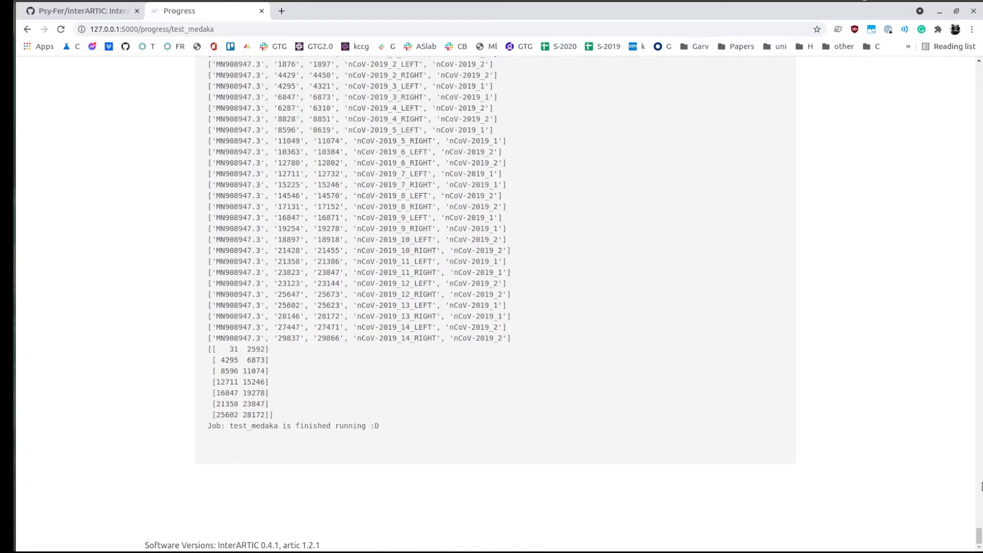
drag(978, 536, 978, 31)
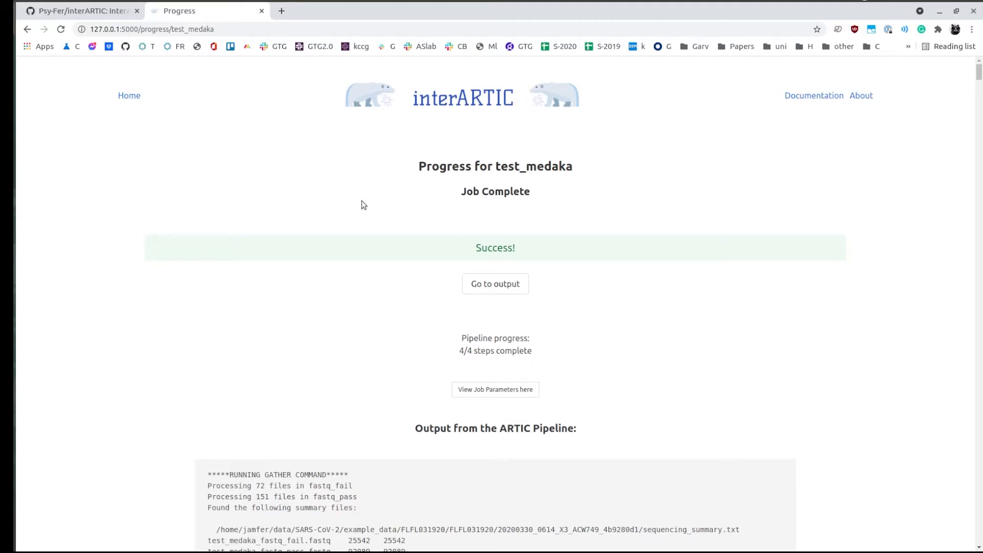
scroll(489, 219, down, 20)
scroll(310, 361, up, 20)
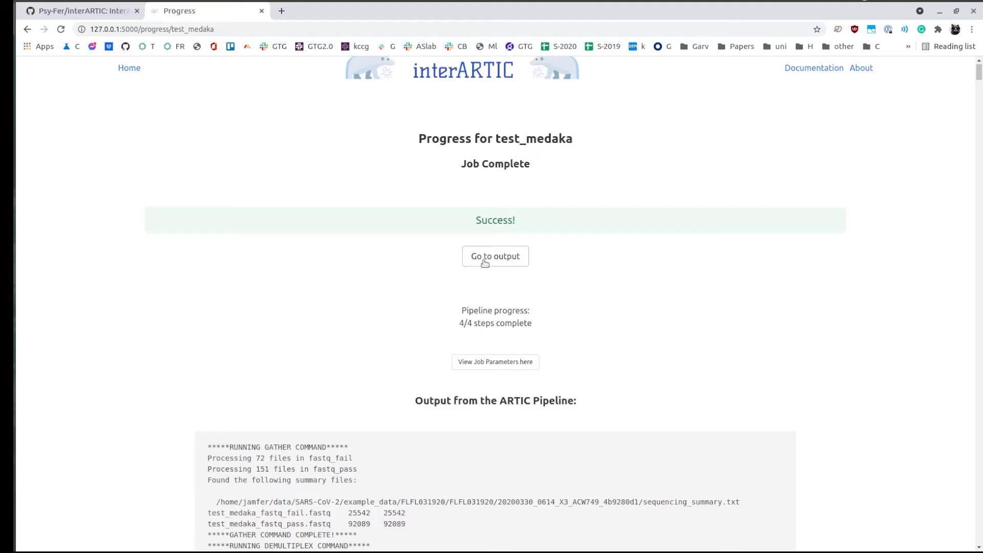
Open the test_medaka output, check the way back to its progress page, and display the results of sample3 (NB03).
click(484, 261)
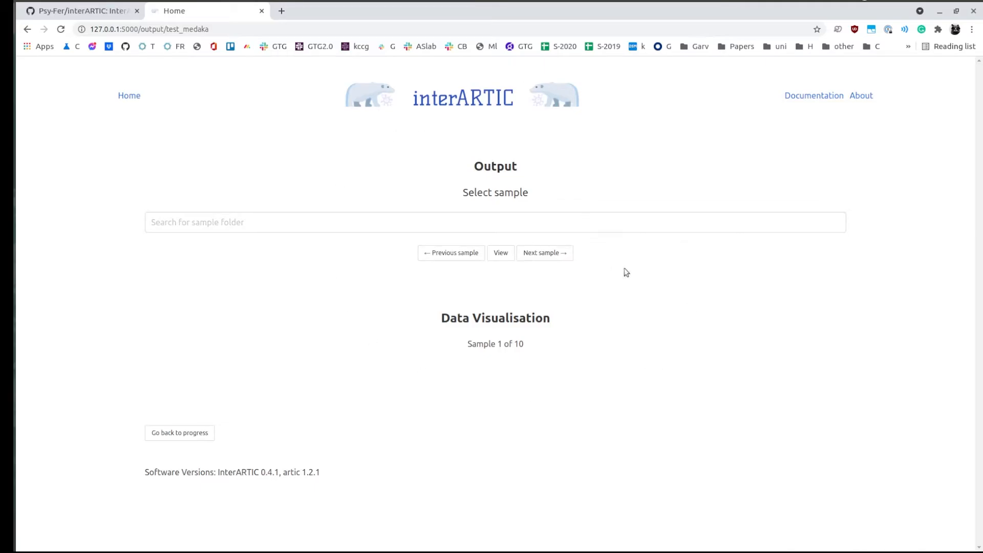
click(176, 434)
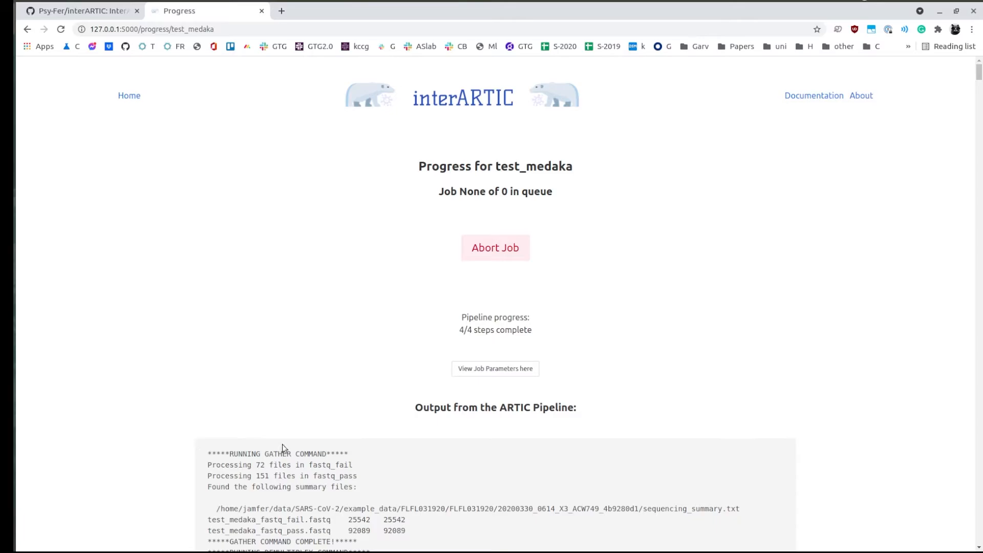
click(505, 293)
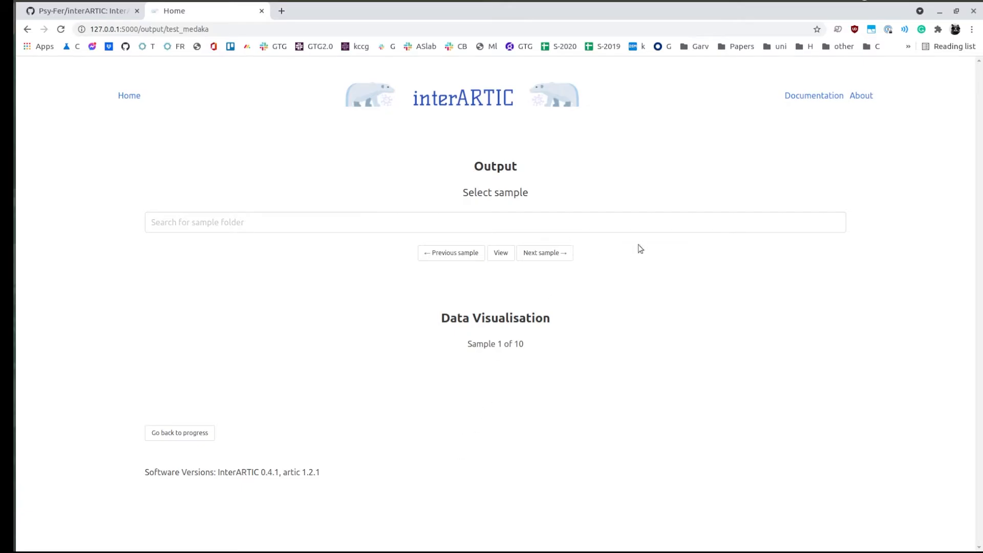
click(695, 225)
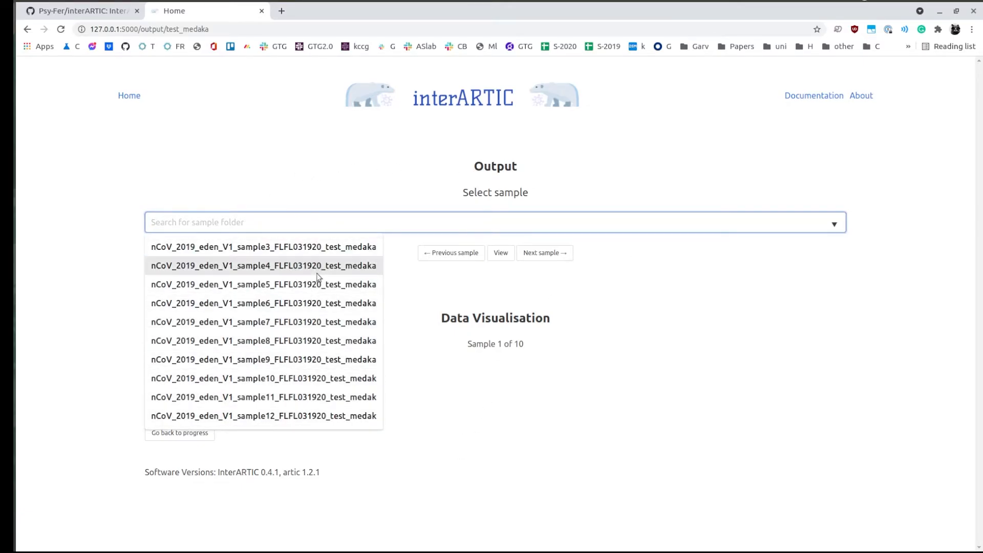
click(500, 252)
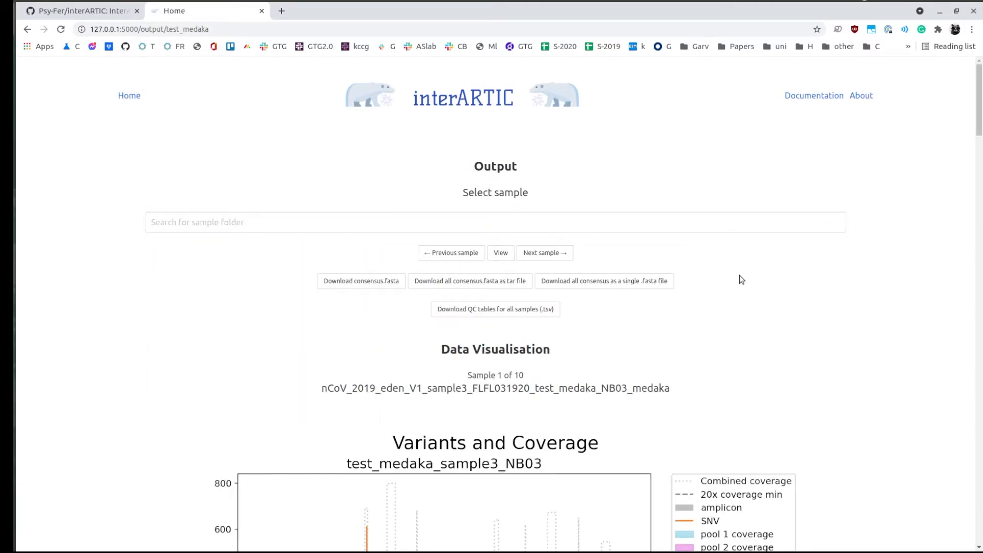
Examine the Variants and Coverage plot and the variant table for sample3 (NB03).
scroll(739, 275, down, 2)
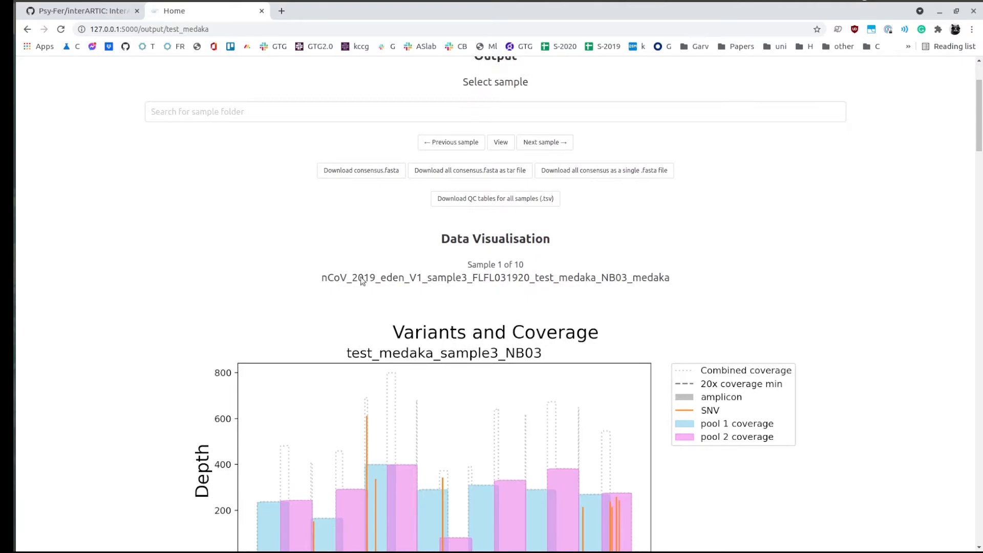
scroll(595, 291, down, 1)
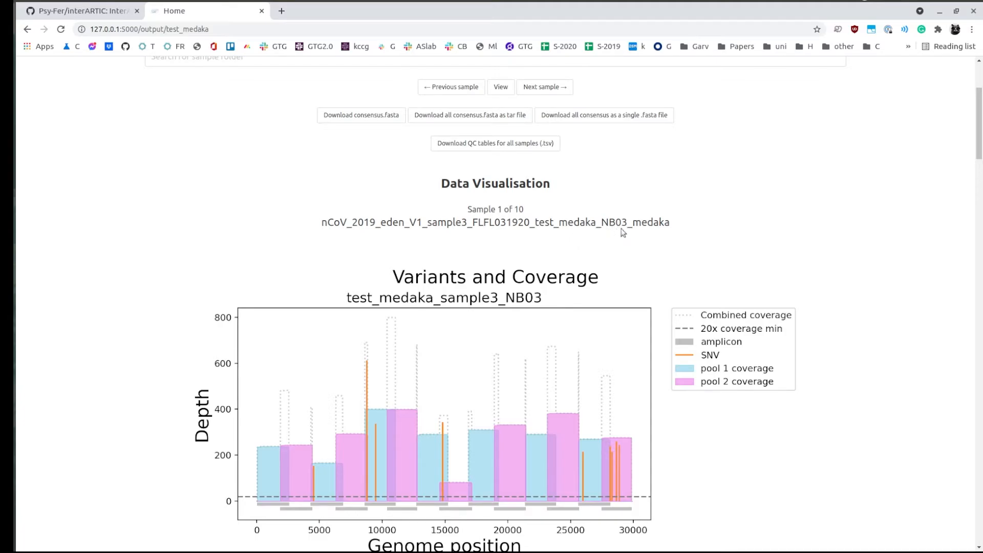
scroll(623, 232, down, 5)
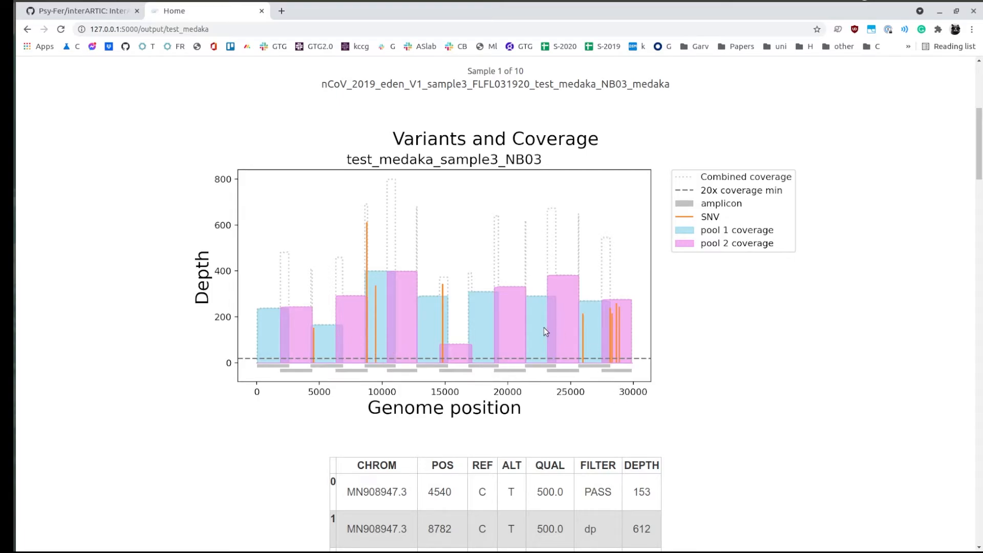
scroll(545, 331, down, 2)
scroll(680, 304, down, 5)
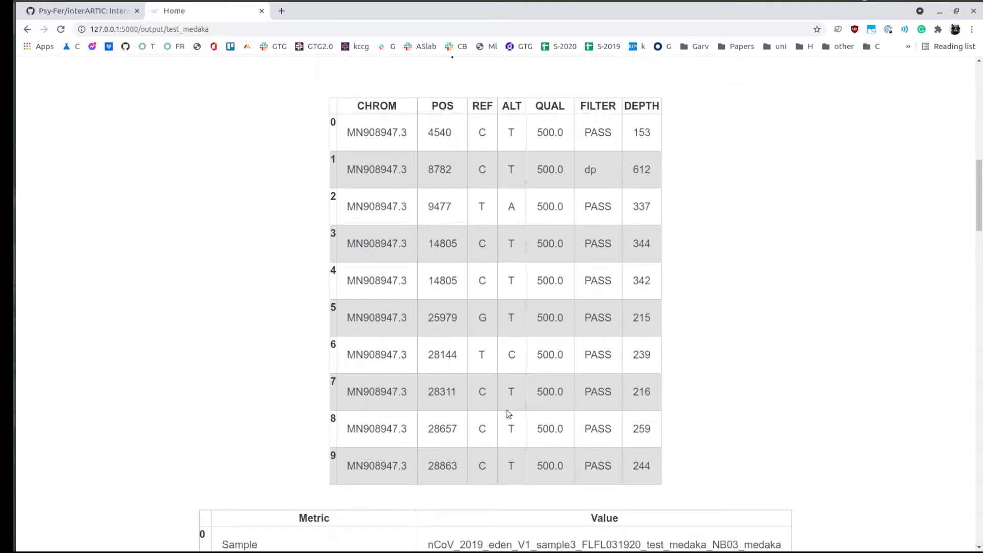
Examine the sample3 (NB03) metric table for read statistics, coverage per amplicon, failed amplicons and pass variant figures.
scroll(643, 485, down, 5)
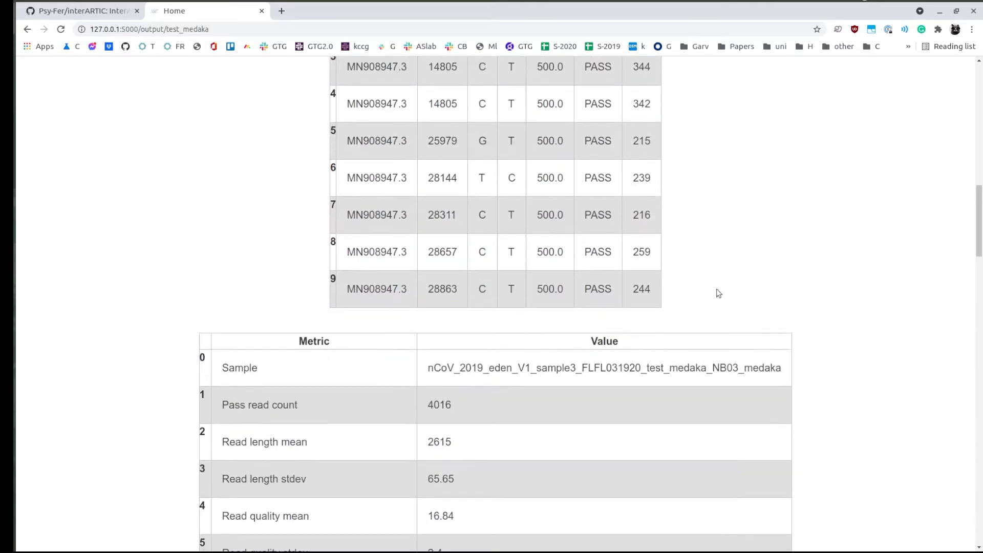
scroll(800, 202, down, 2)
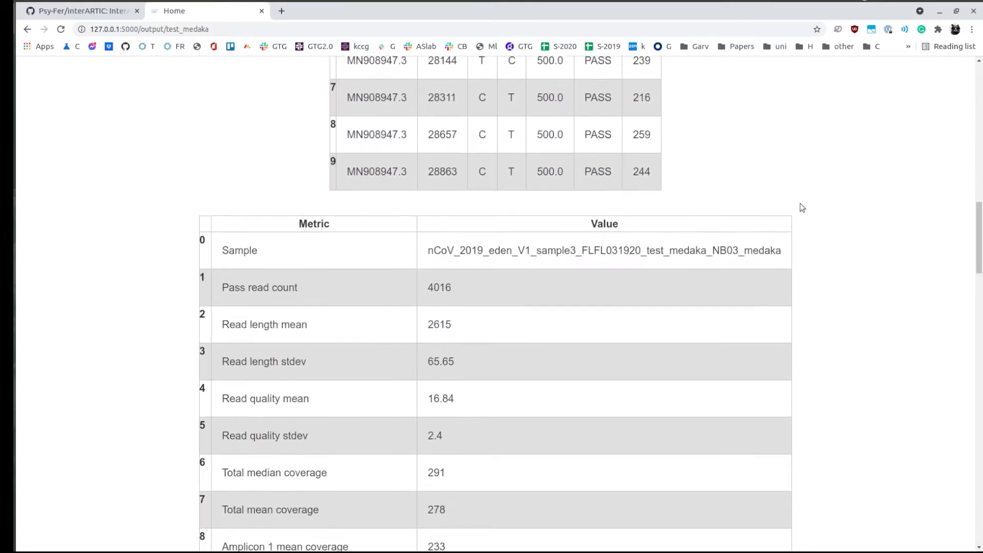
scroll(680, 189, down, 2)
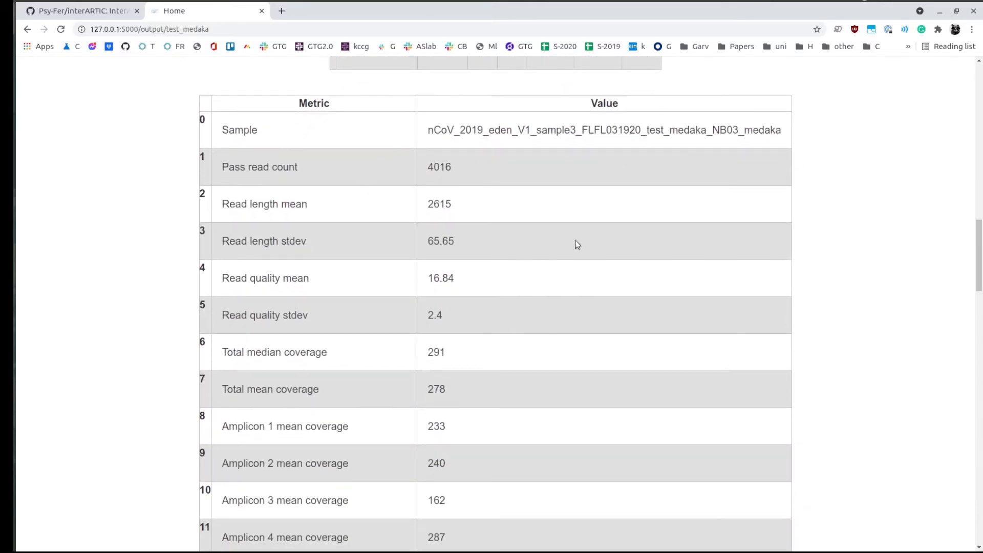
scroll(573, 242, down, 1)
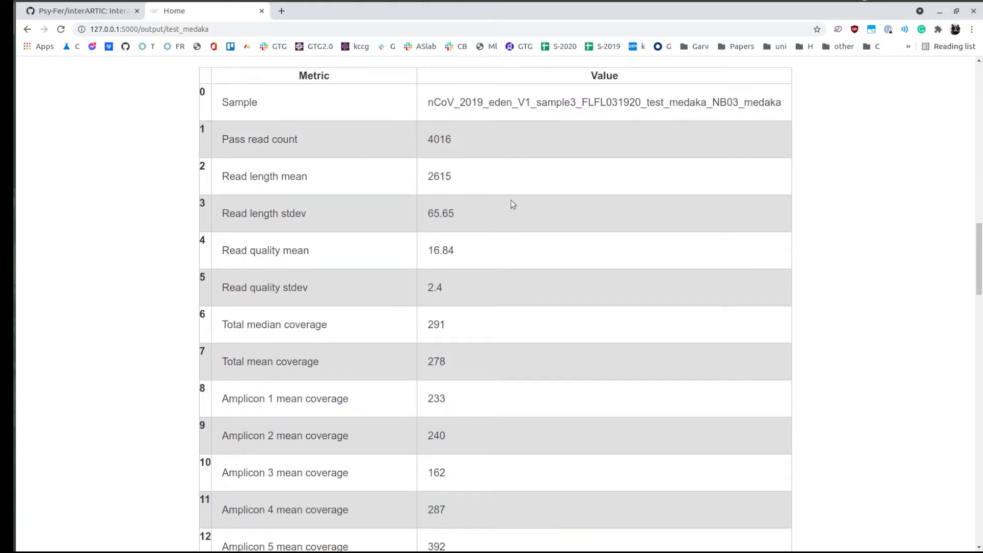
scroll(512, 205, down, 2)
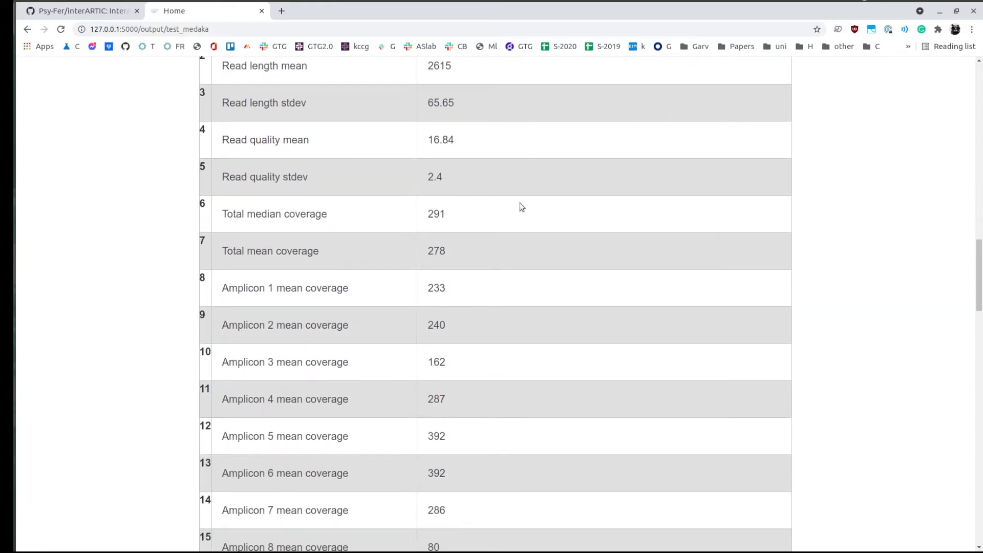
scroll(520, 207, down, 1)
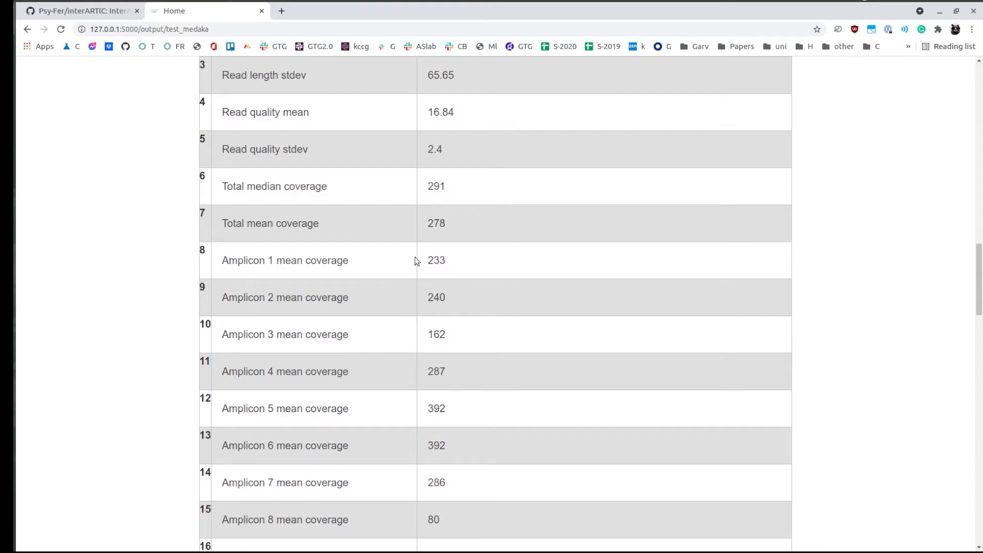
scroll(409, 221, down, 8)
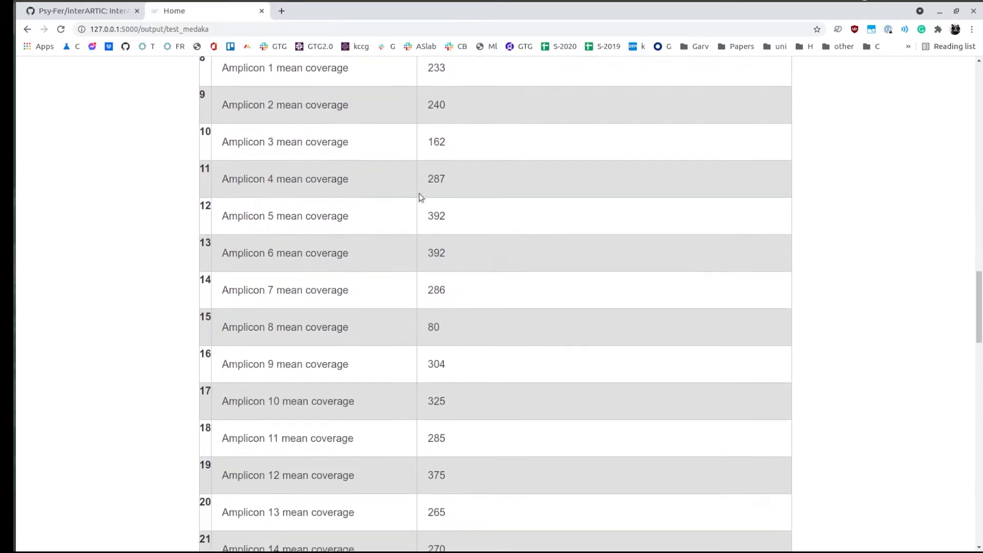
scroll(399, 240, down, 3)
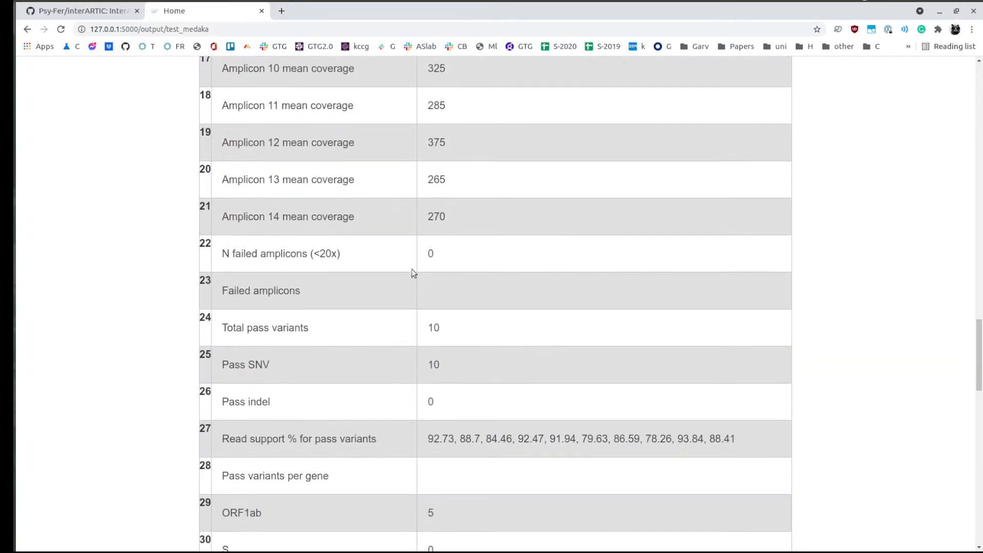
scroll(551, 292, down, 4)
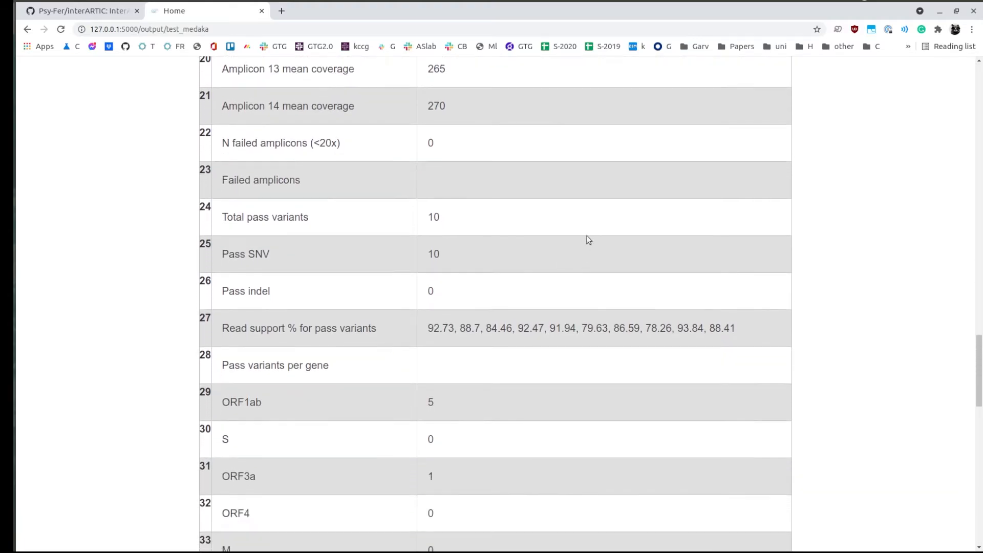
scroll(546, 236, down, 2)
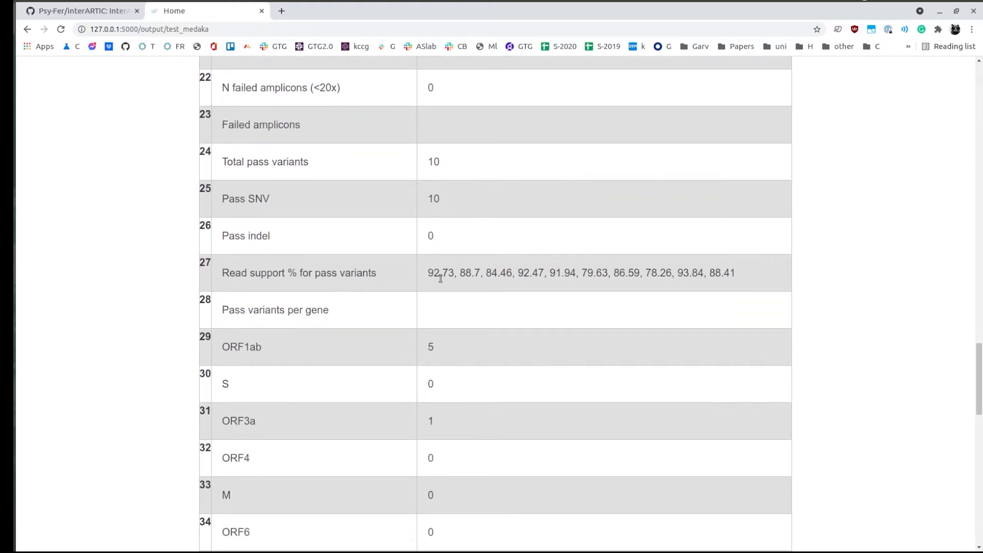
Examine the sample3 pass variants per gene, called and N bases, and fractions of ORF regions called, and return to the sample selection.
scroll(549, 289, down, 8)
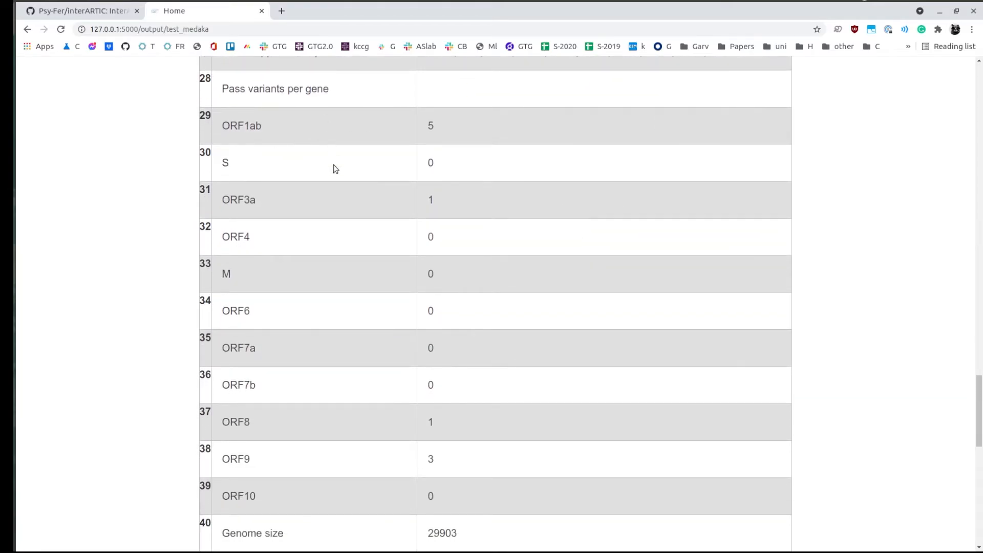
scroll(469, 409, down, 7)
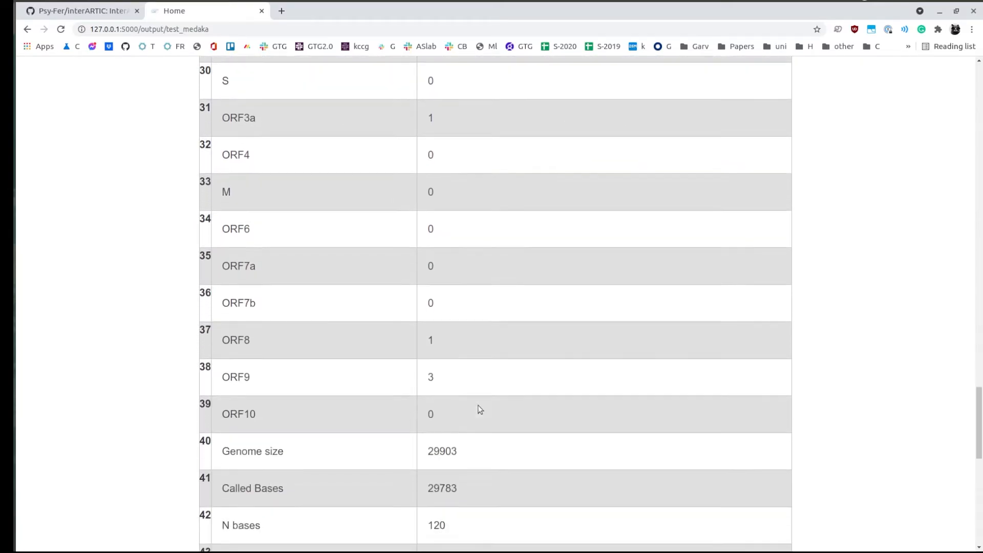
scroll(484, 348, down, 1)
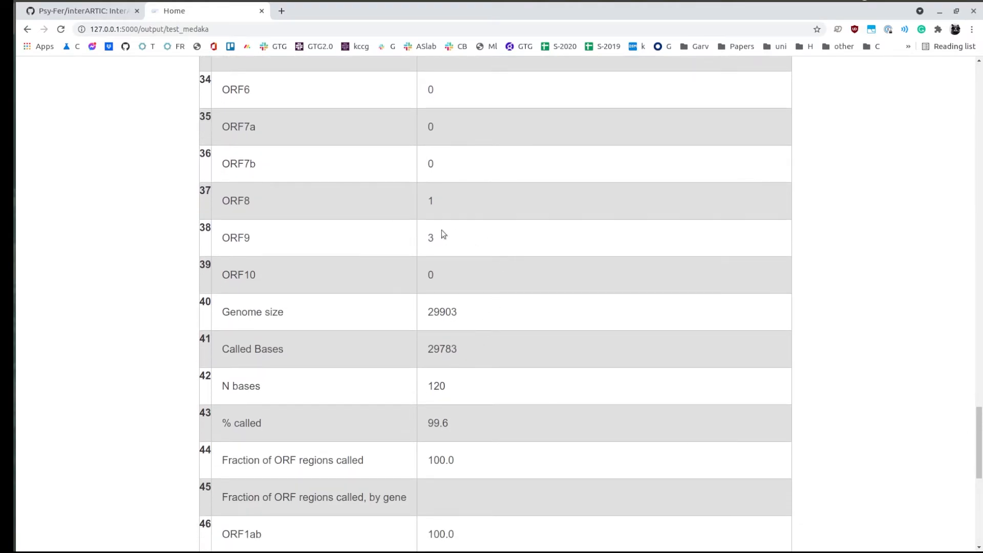
scroll(320, 327, down, 2)
scroll(348, 260, down, 2)
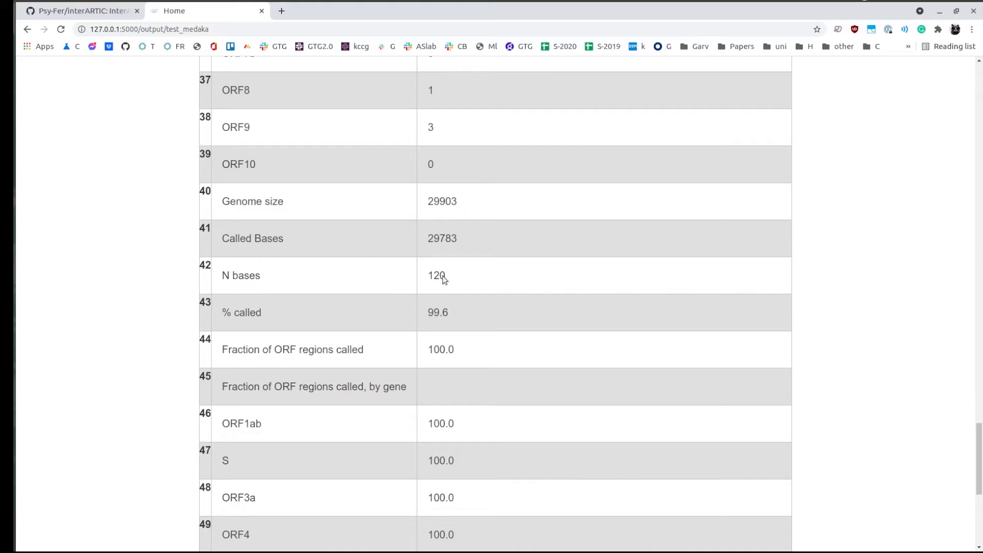
click(486, 288)
scroll(493, 287, down, 2)
drag(429, 259, 455, 260)
click(484, 264)
scroll(484, 264, down, 6)
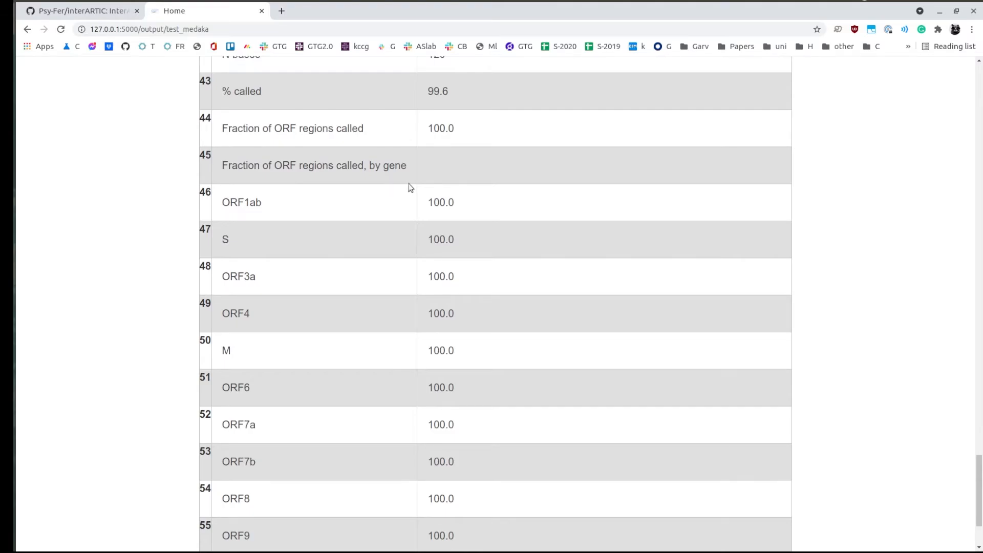
scroll(487, 183, down, 4)
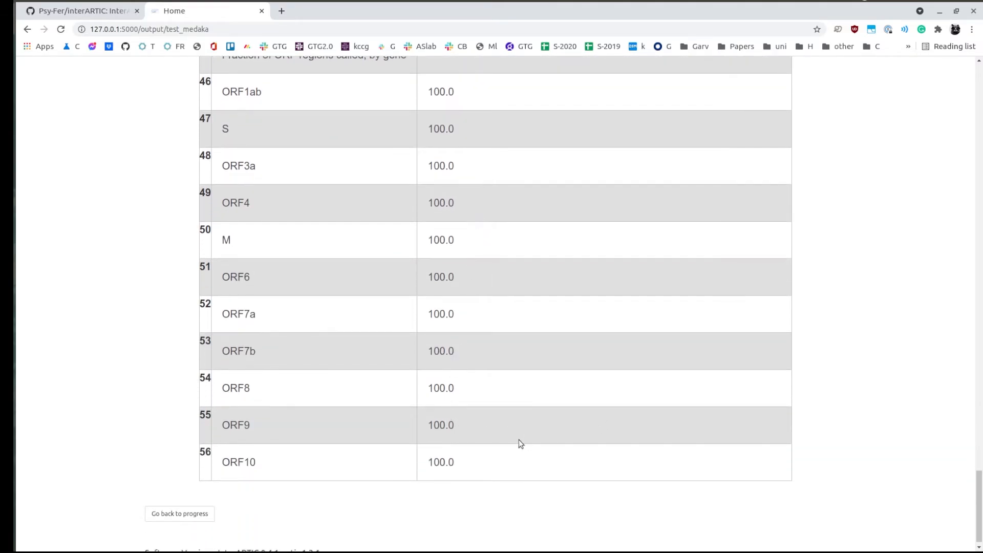
key(Home)
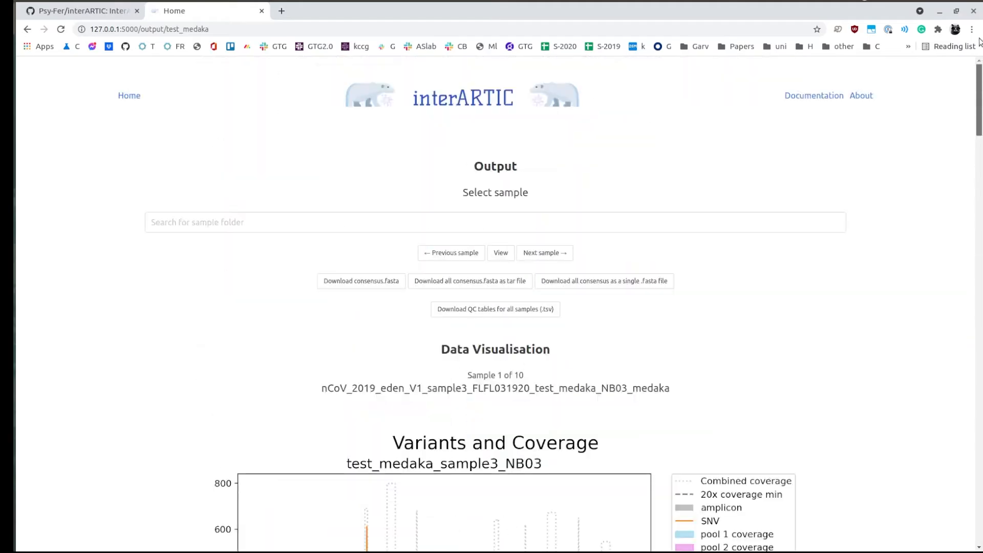
Step forward through sample4 (NB04), sample5 (NB05) and sample6 (NB06), viewing the Variants and Coverage plot of each.
click(563, 252)
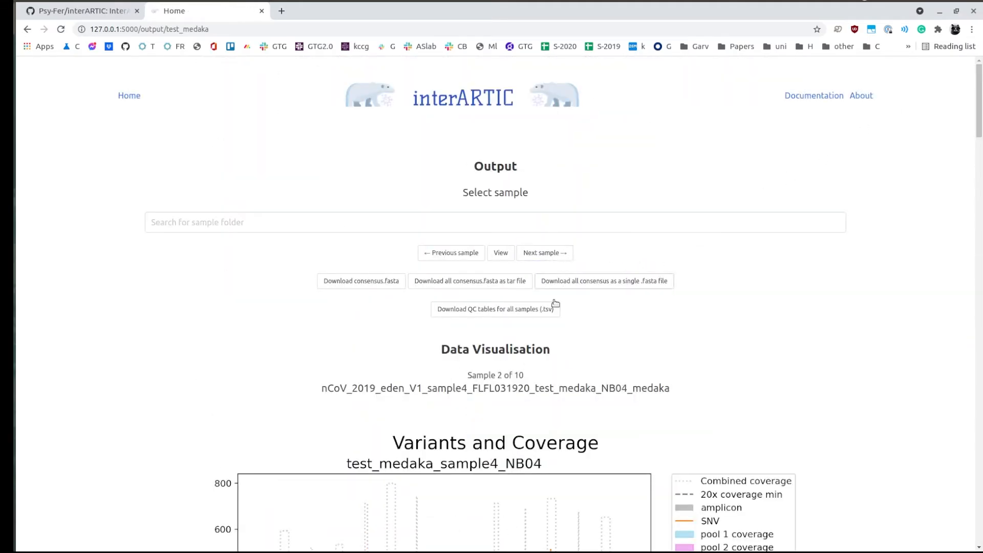
scroll(518, 393, down, 8)
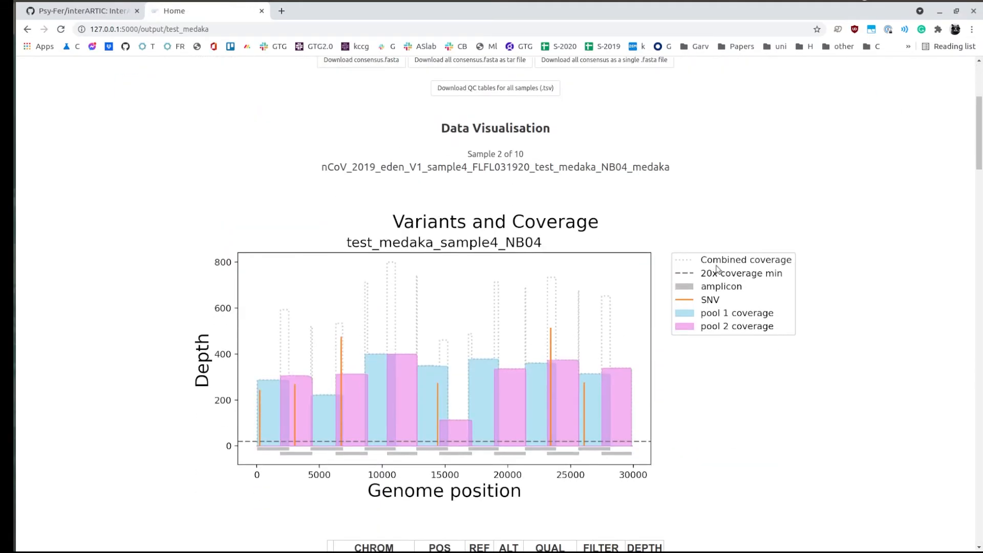
scroll(517, 338, up, 2)
click(553, 88)
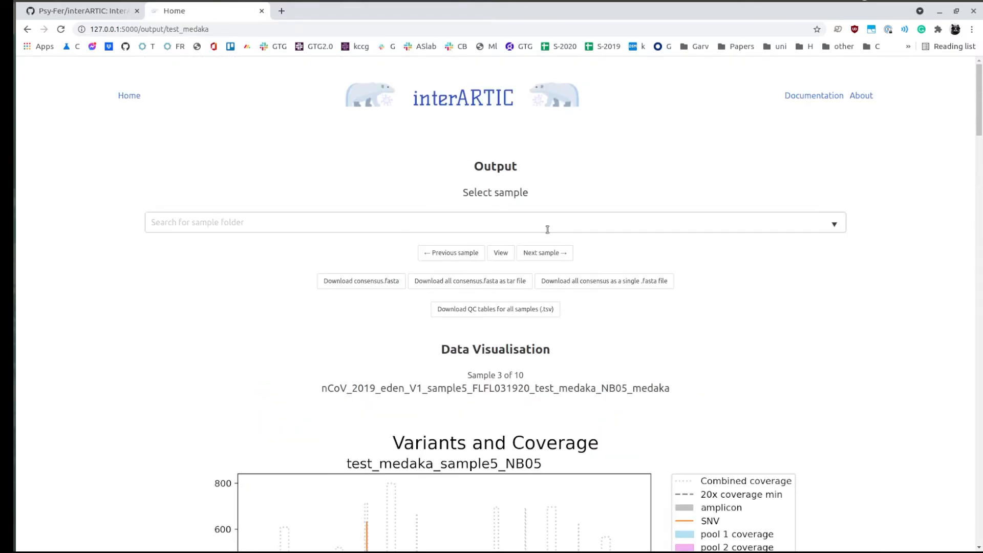
scroll(547, 222, down, 5)
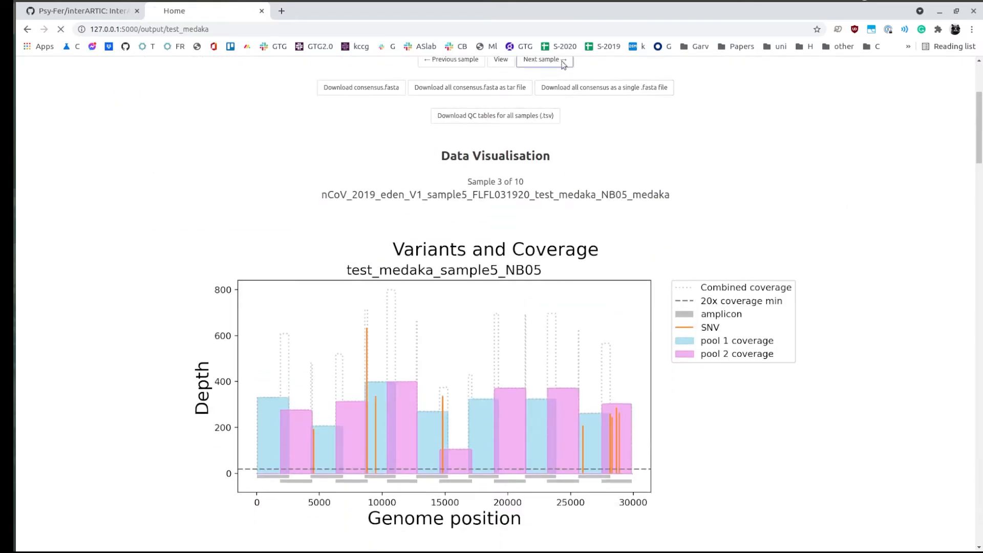
click(544, 59)
scroll(582, 247, down, 8)
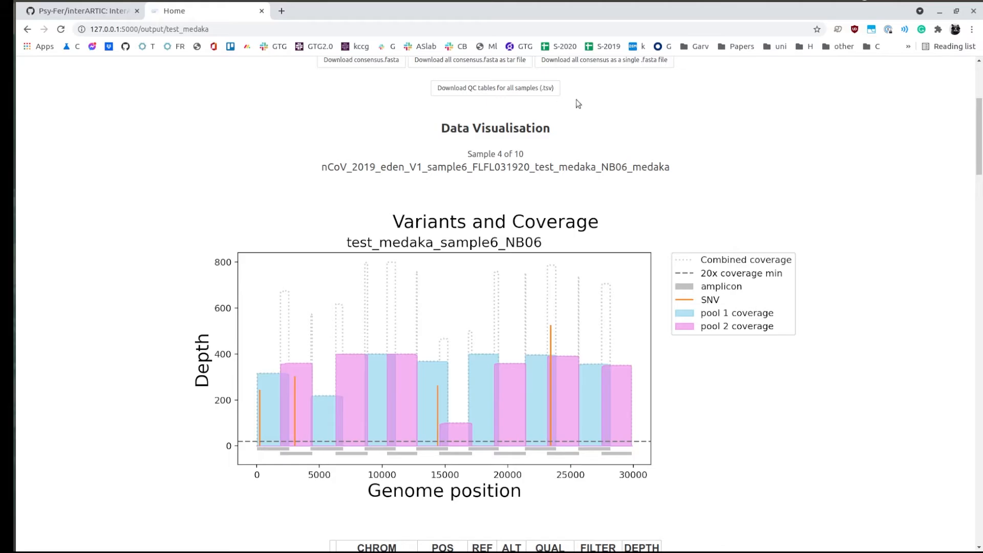
Select the sample11 folder directly from the list of samples and display its results.
scroll(575, 95, up, 3)
click(479, 140)
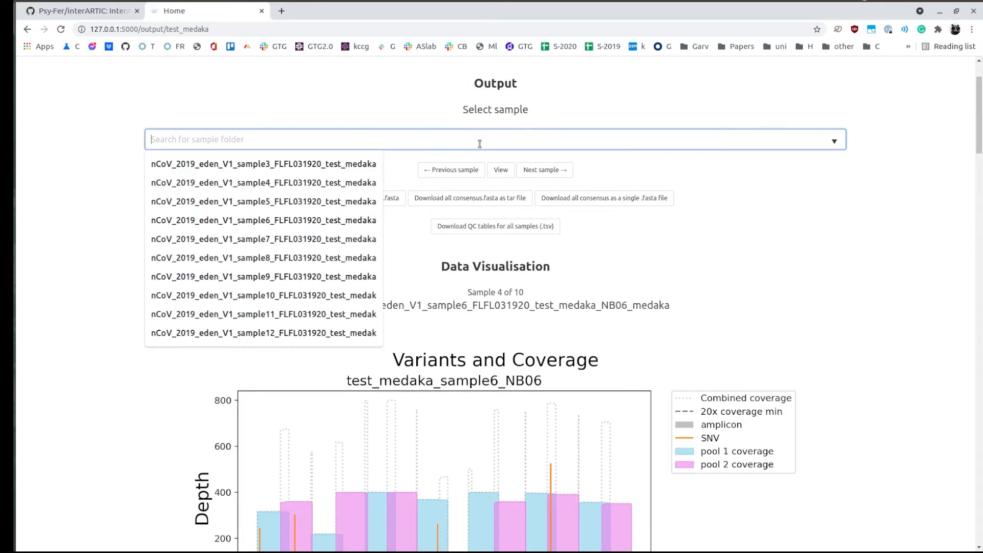
click(312, 313)
click(501, 169)
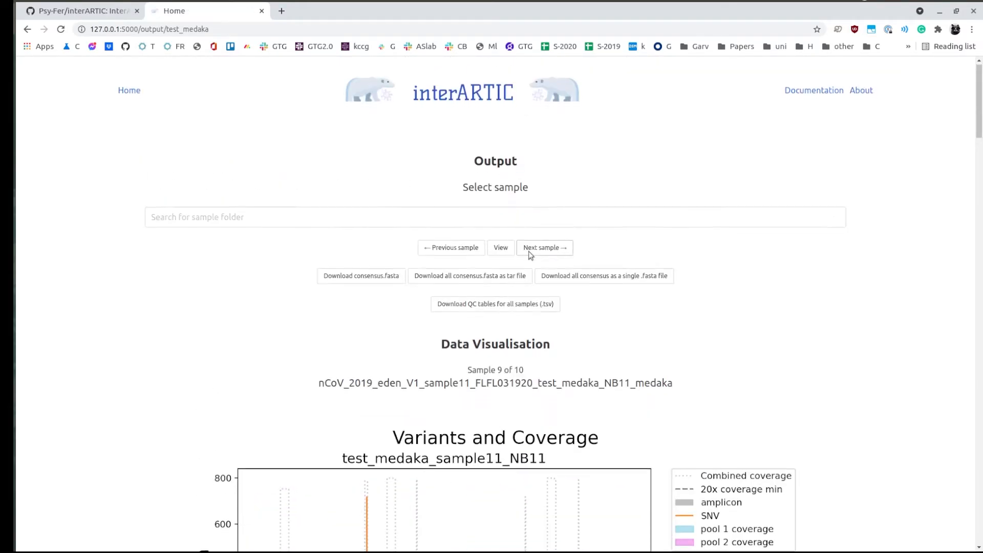
Check the sample11 (NB11) coverage plot for amplicon dropouts against its variant table and failed amplicons metric.
scroll(656, 246, down, 5)
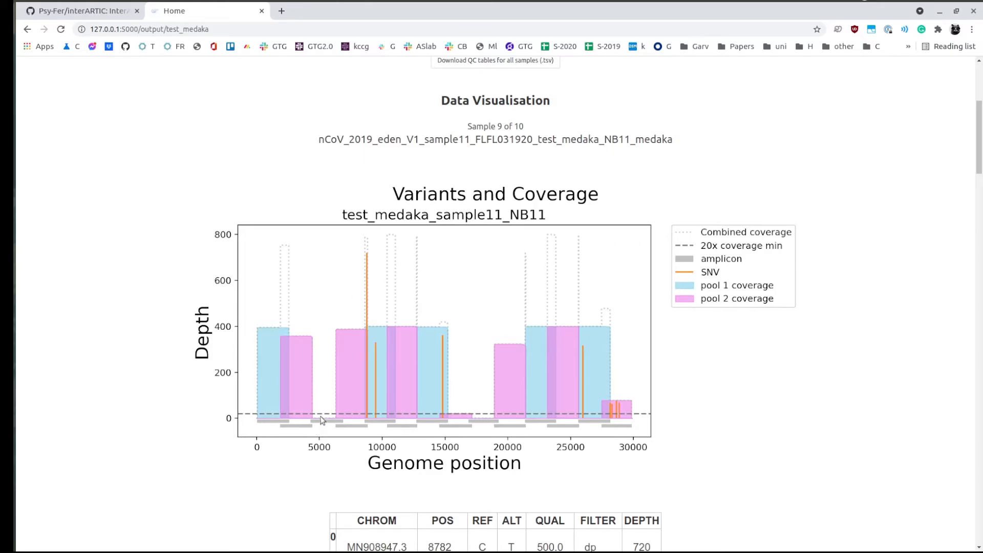
scroll(480, 408, down, 13)
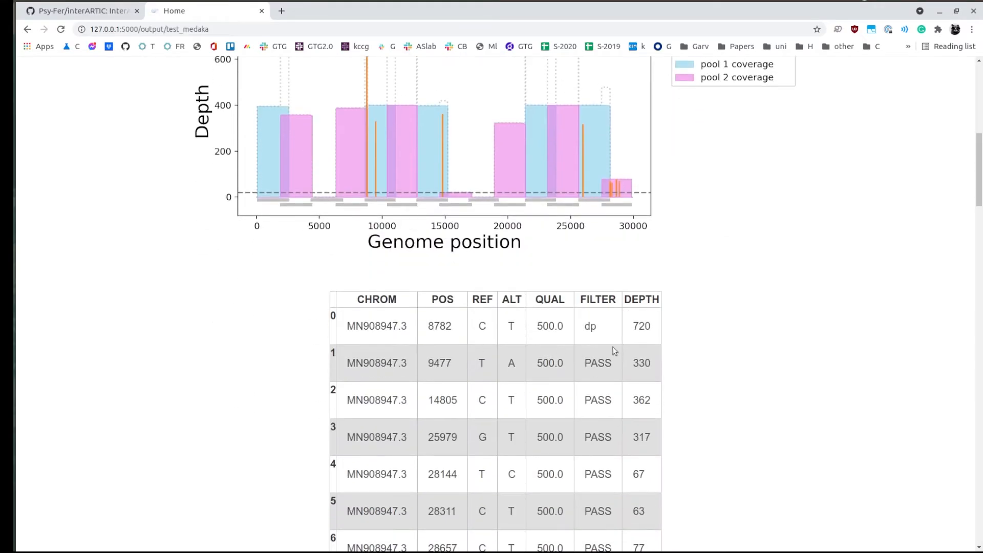
scroll(668, 275, down, 15)
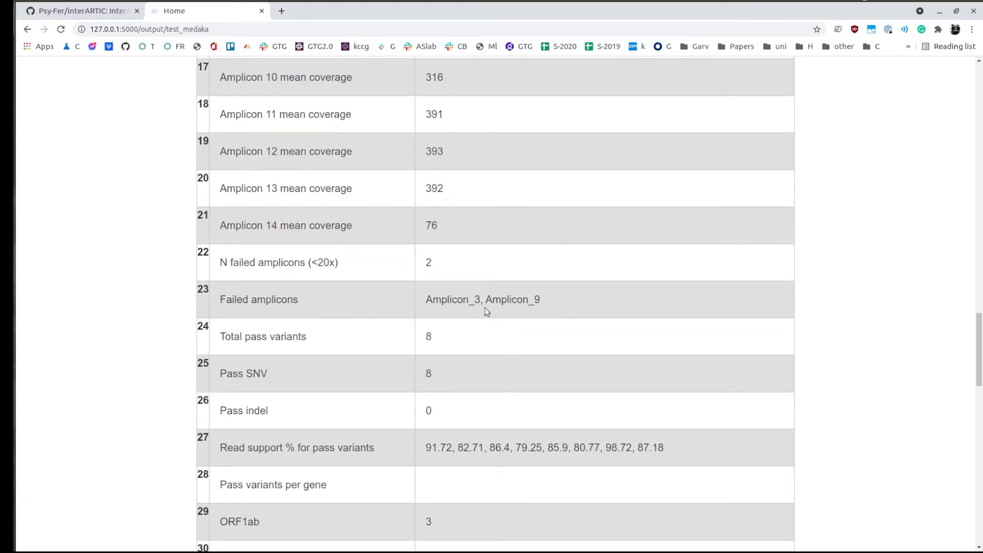
scroll(551, 309, up, 20)
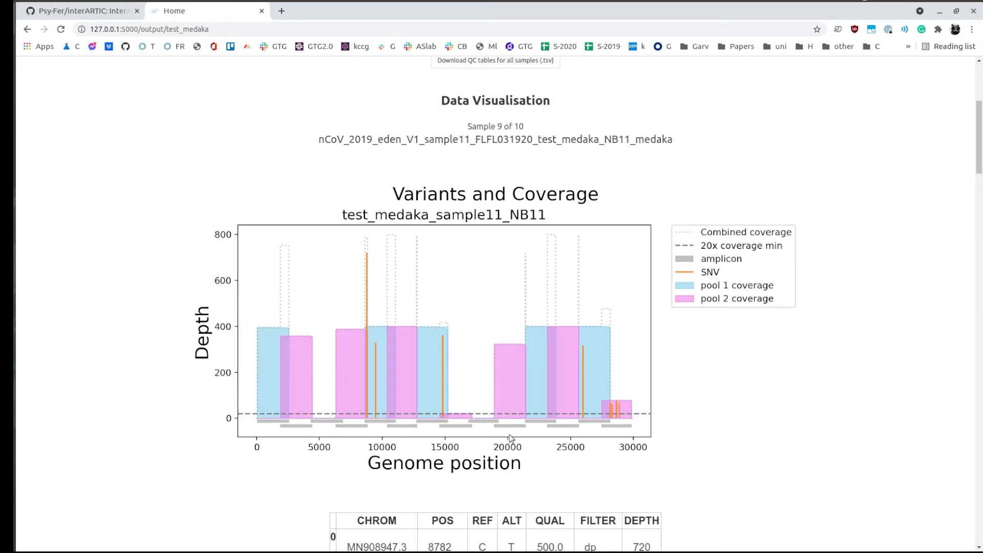
scroll(505, 375, down, 4)
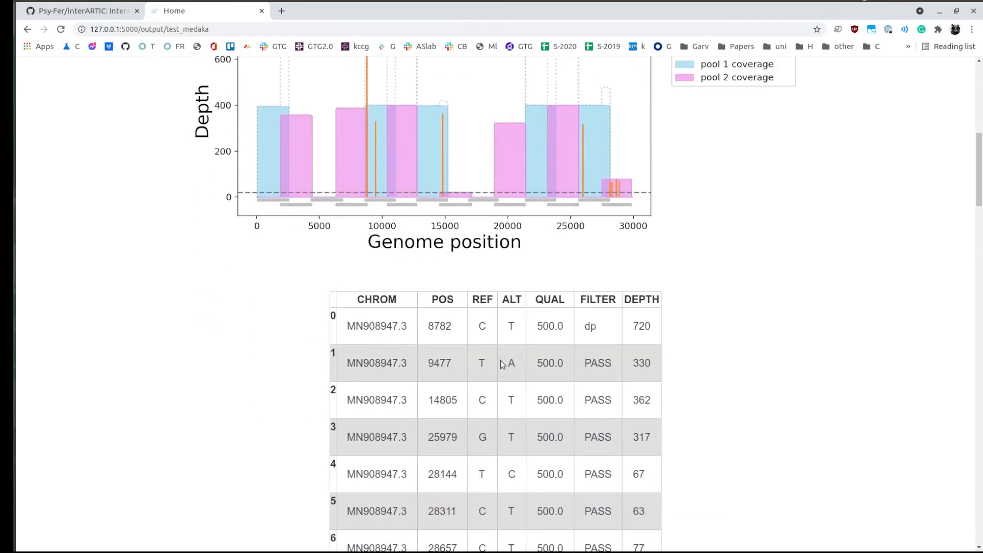
Examine the remaining sample11 metrics, highlight the fraction of ORF1ab called, and return to the sample selection and download options.
scroll(472, 246, down, 20)
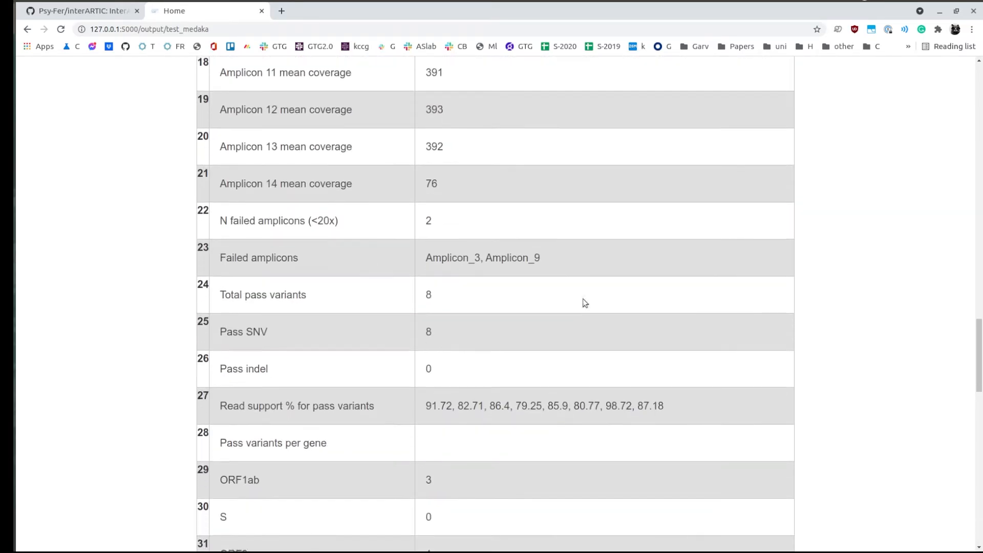
scroll(516, 324, down, 12)
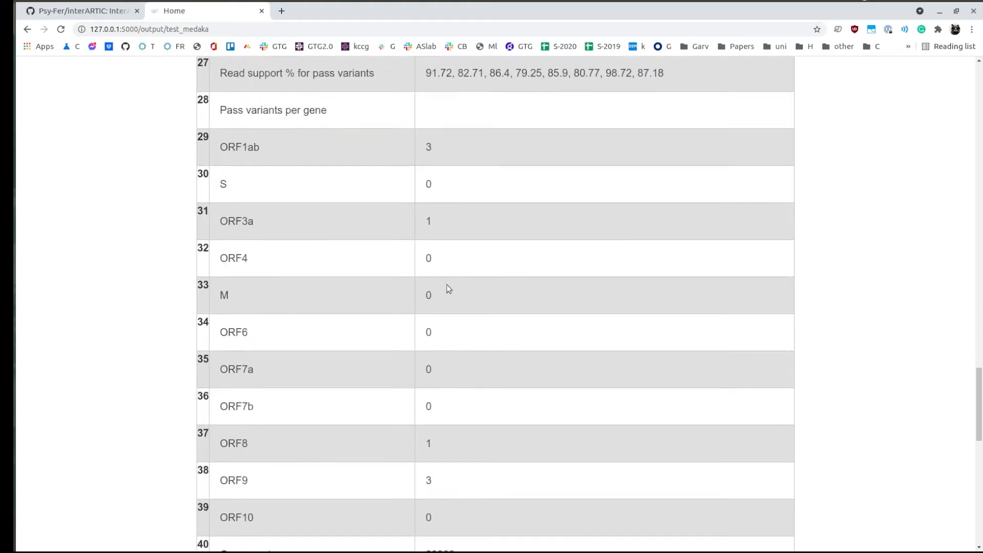
scroll(467, 284, down, 4)
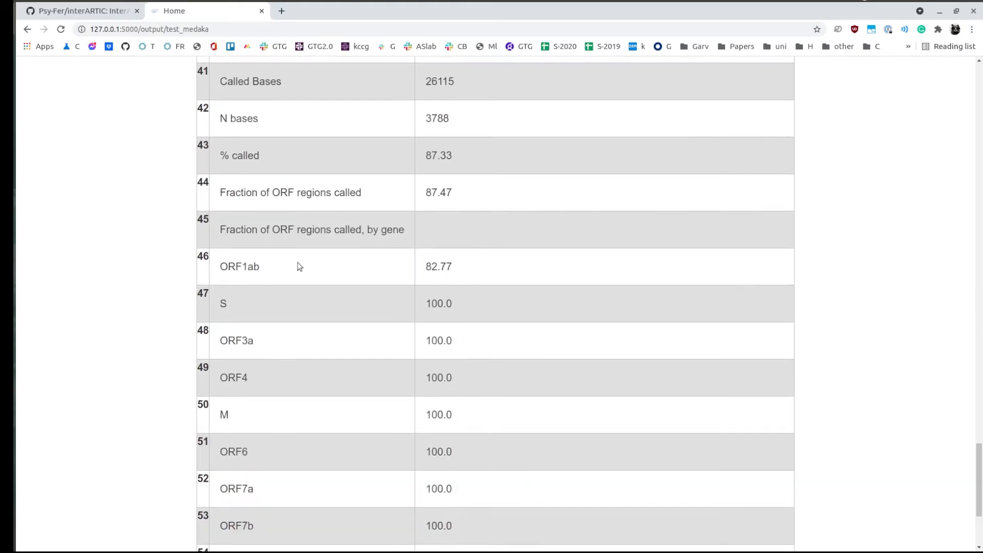
drag(490, 272, 391, 266)
scroll(501, 272, down, 2)
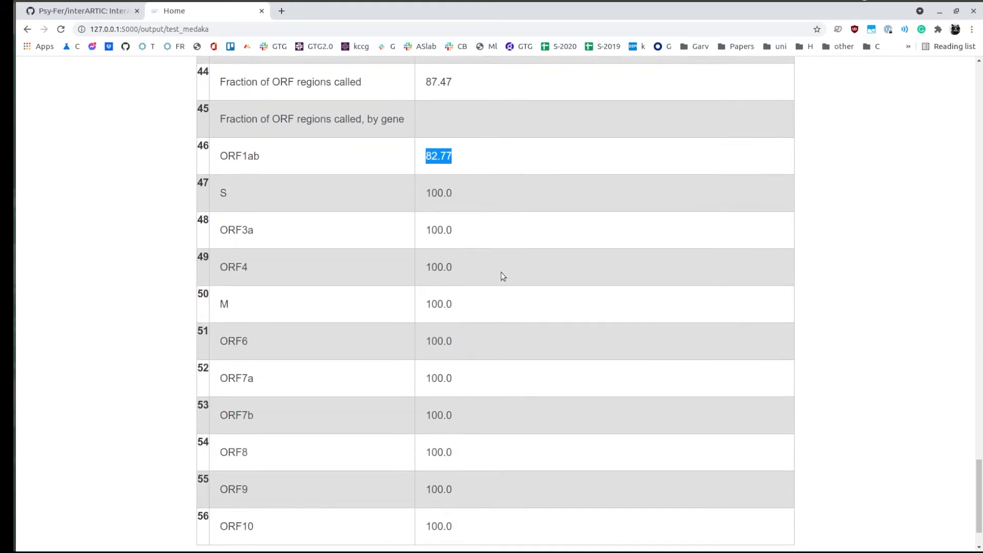
scroll(551, 185, down, 2)
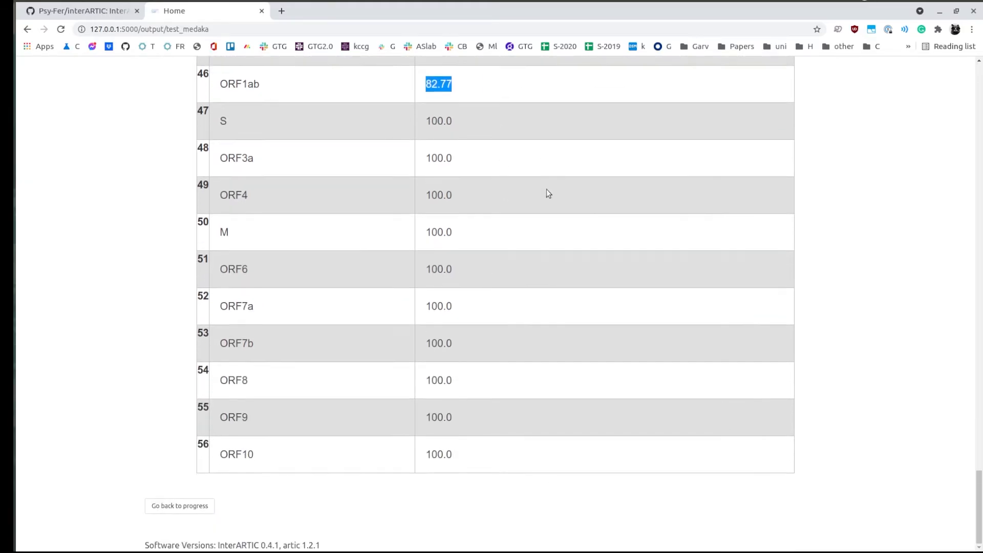
key(Home)
scroll(601, 301, down, 1)
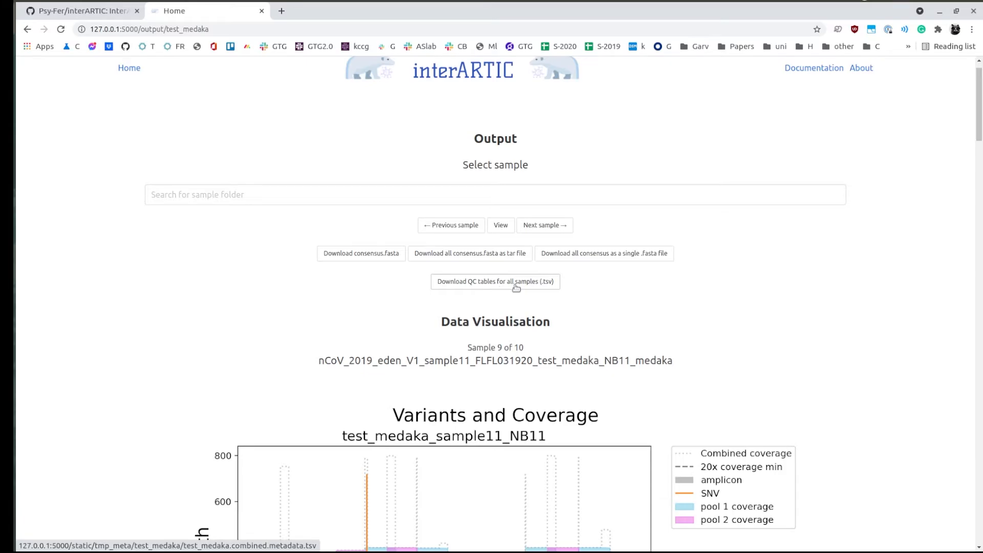
click(516, 288)
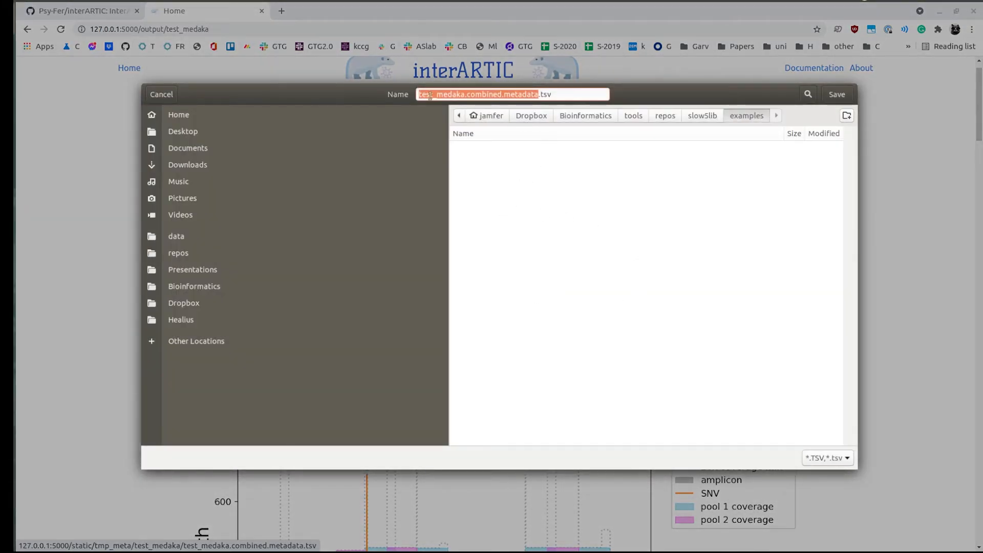
click(176, 94)
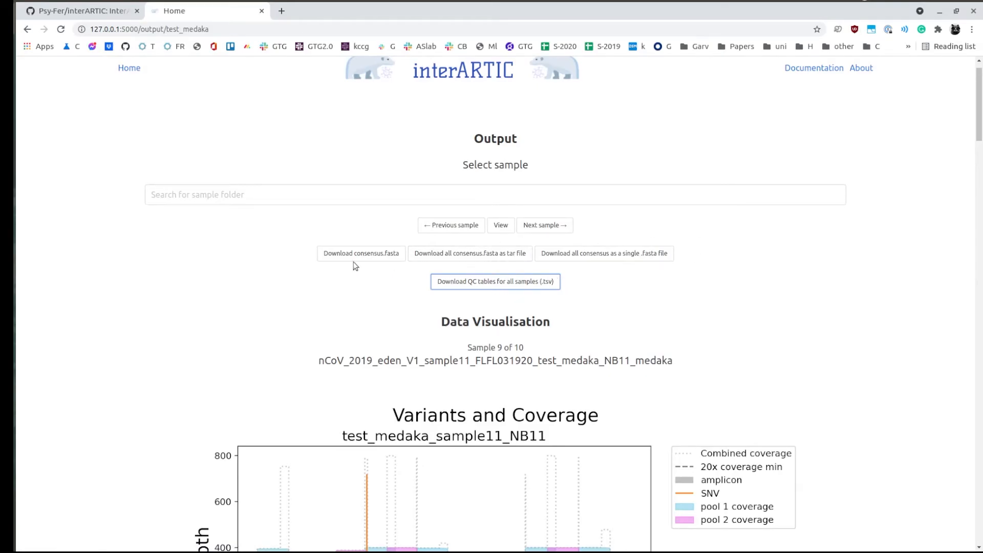
click(370, 255)
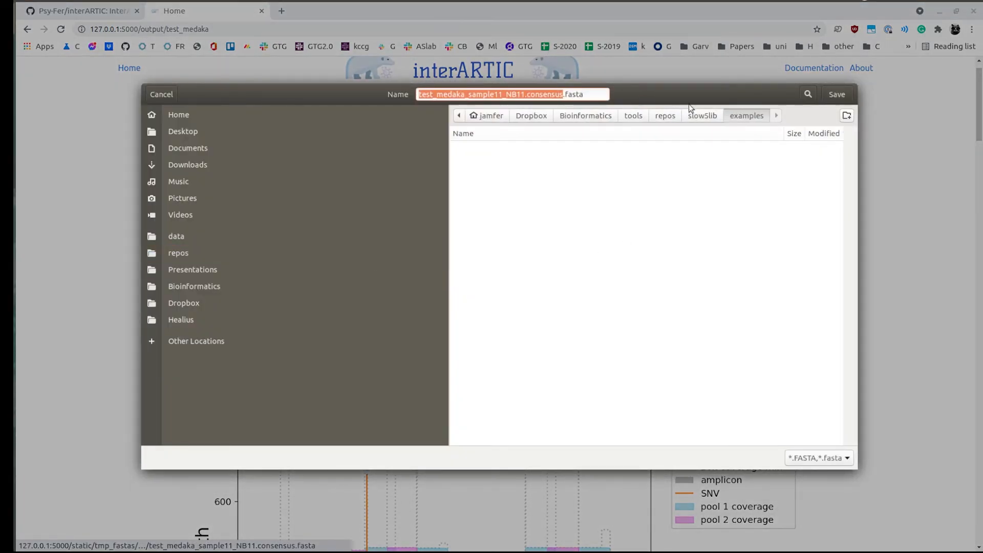
click(169, 94)
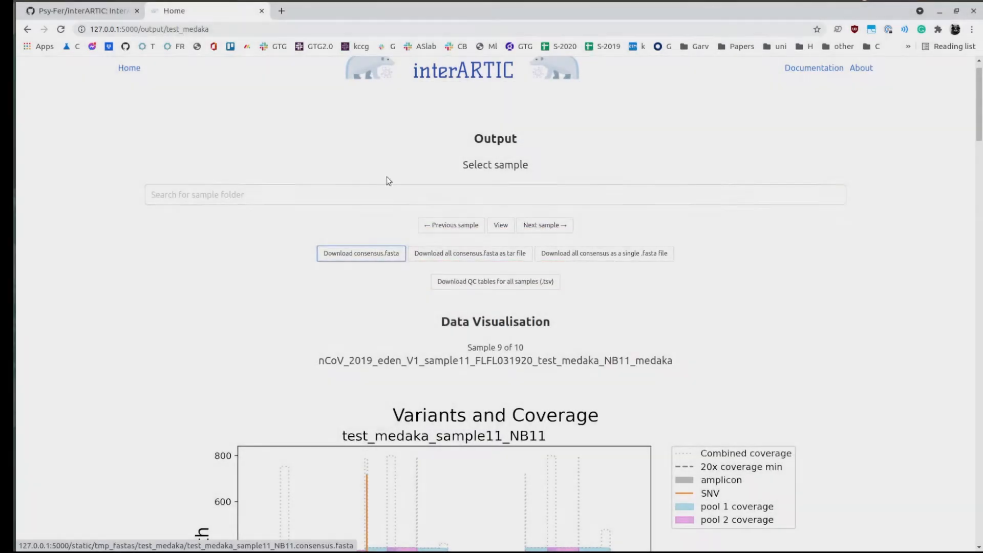
Download all test_medaka consensus sequences as one file, all_test_medaka.fasta, into the Documents folder.
click(653, 260)
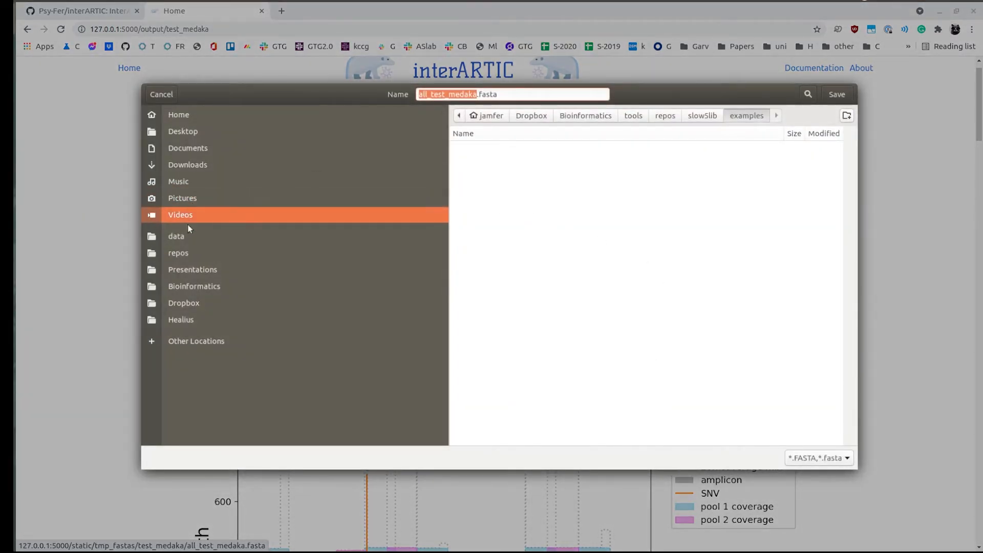
click(202, 152)
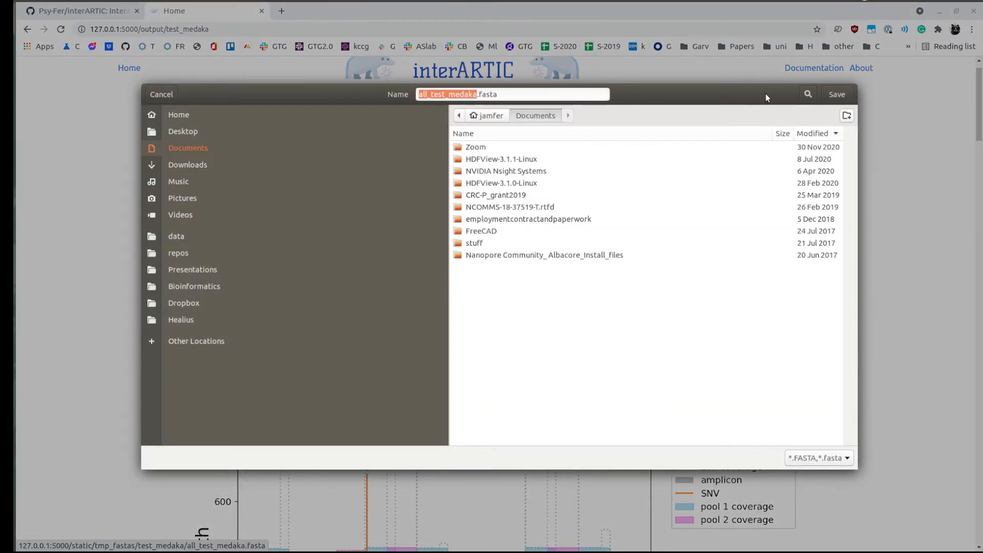
click(835, 95)
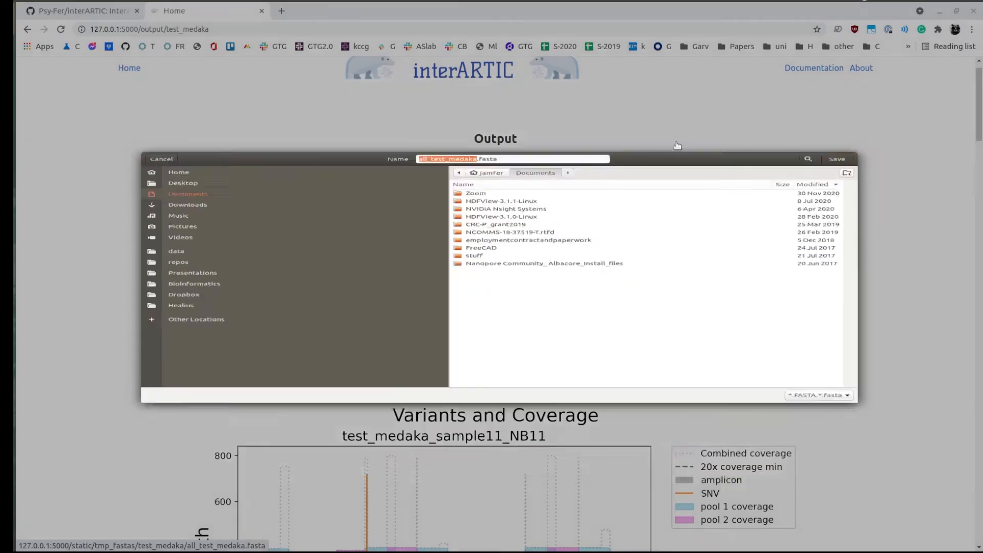
Open the COG-UK Pangolin lineage assigner at pangolin.cog-uk.io in a new browser tab.
click(279, 17)
text(COG)
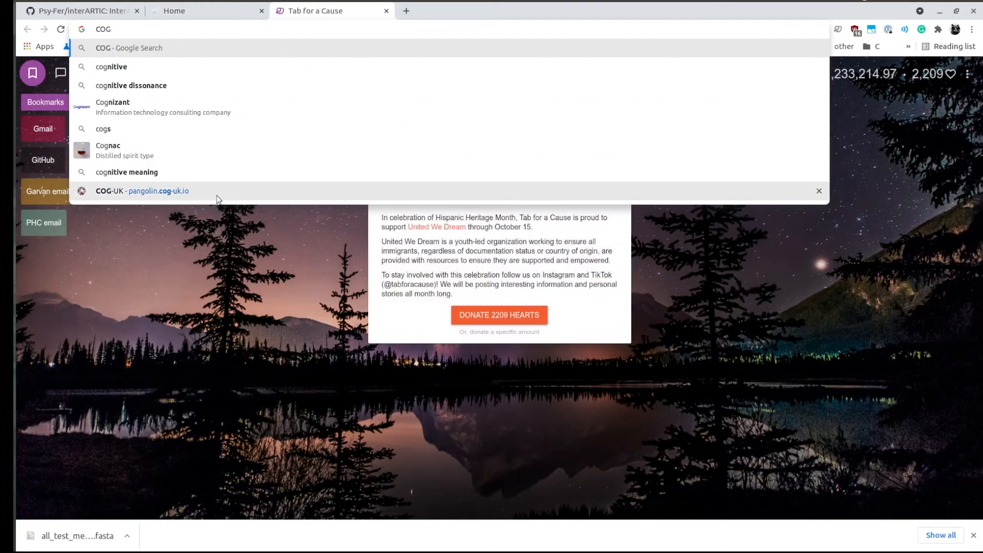
click(217, 199)
click(216, 199)
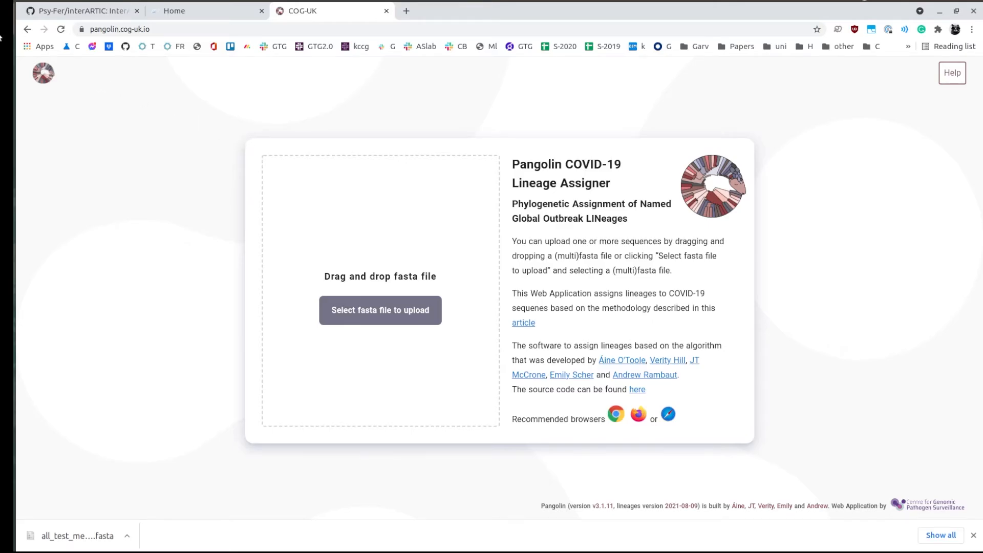
Locate the downloaded all_test_medaka.fasta in the Documents folder and load it into the Pangolin lineage assigner.
click(1, 96)
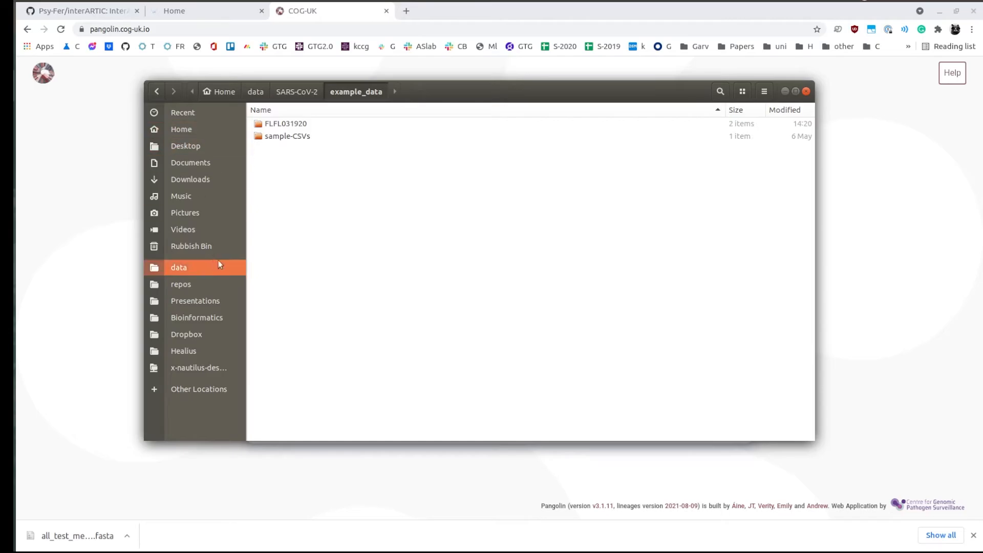
right_click(83, 537)
click(179, 511)
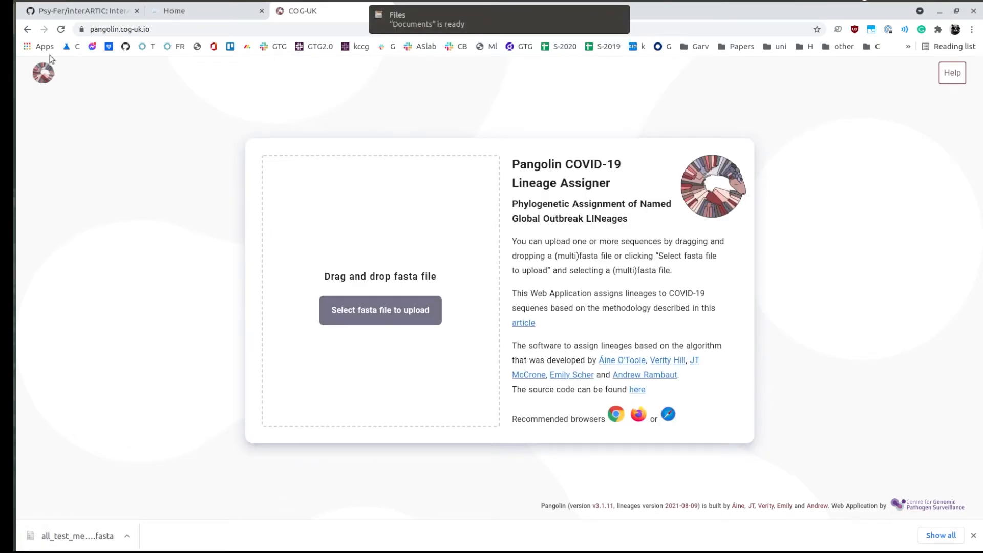
click(7, 84)
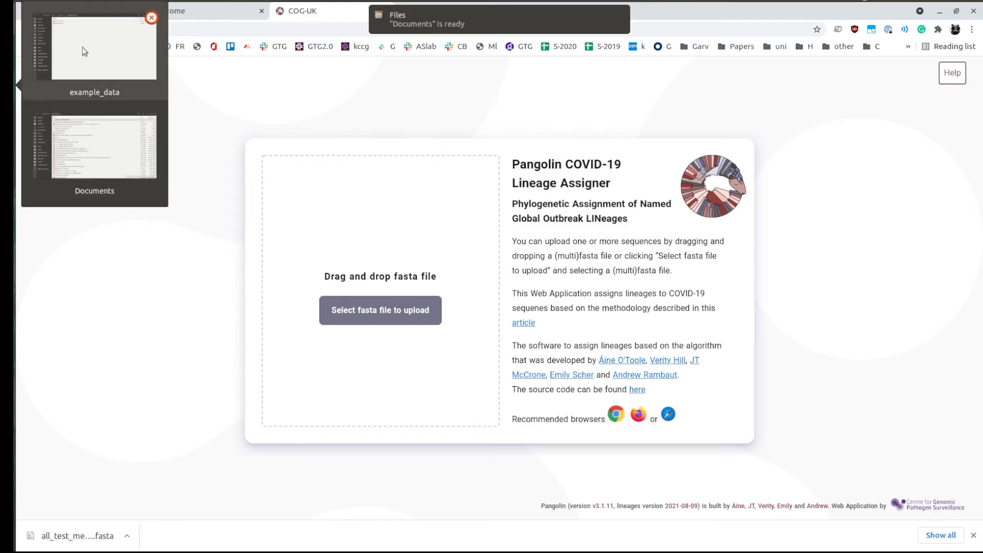
click(71, 168)
drag(146, 47, 385, 395)
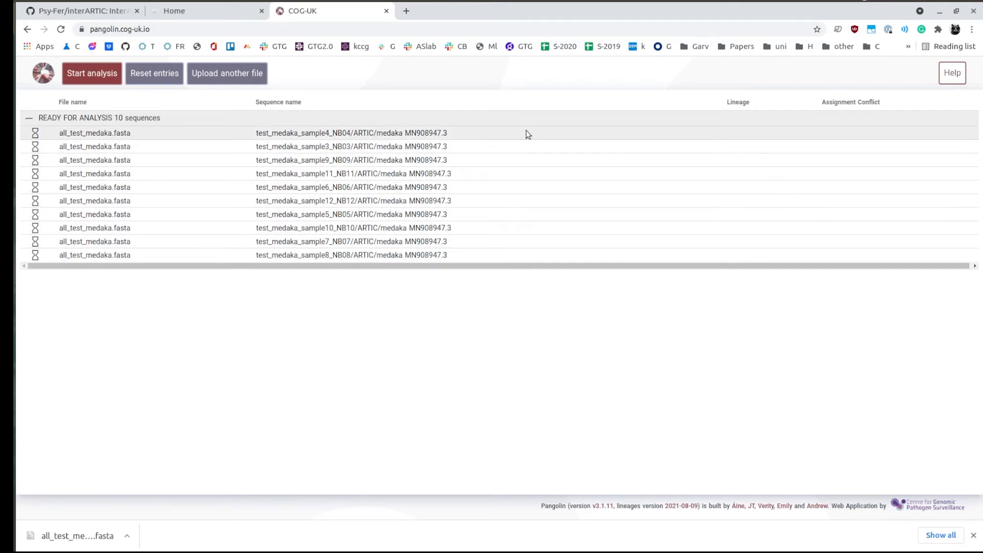
Return to the test_medaka output in interARTIC and advance past sample12 (NB12) to sample3 (NB03).
click(186, 11)
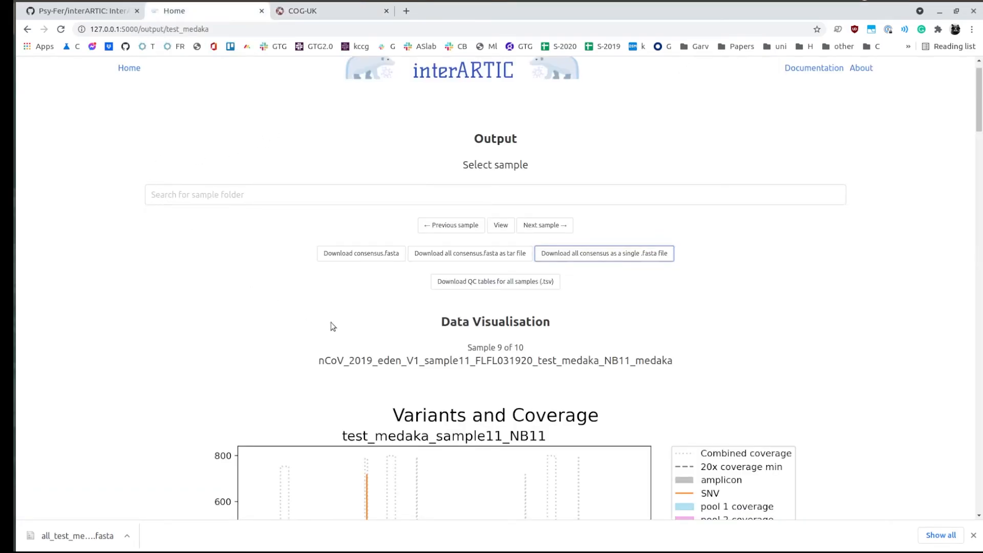
click(546, 225)
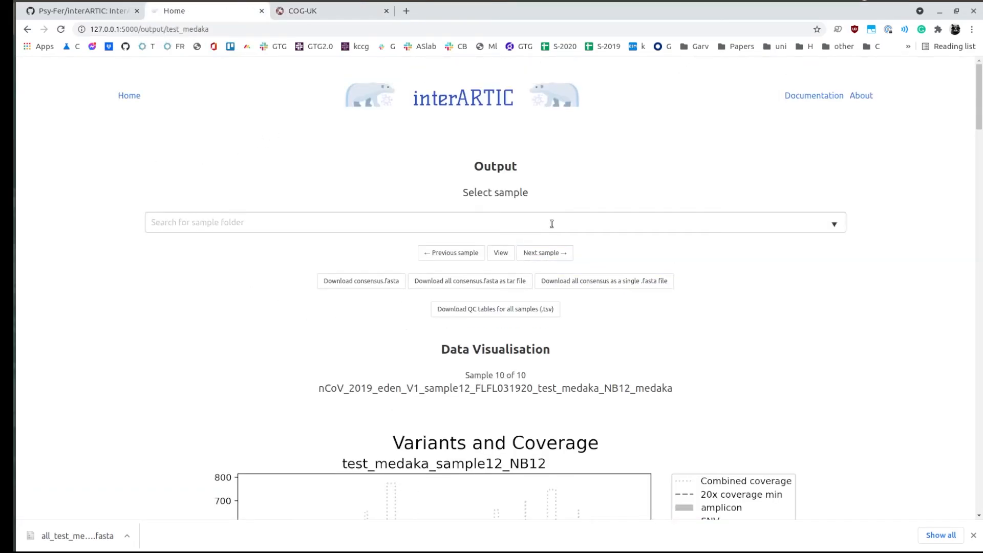
click(547, 253)
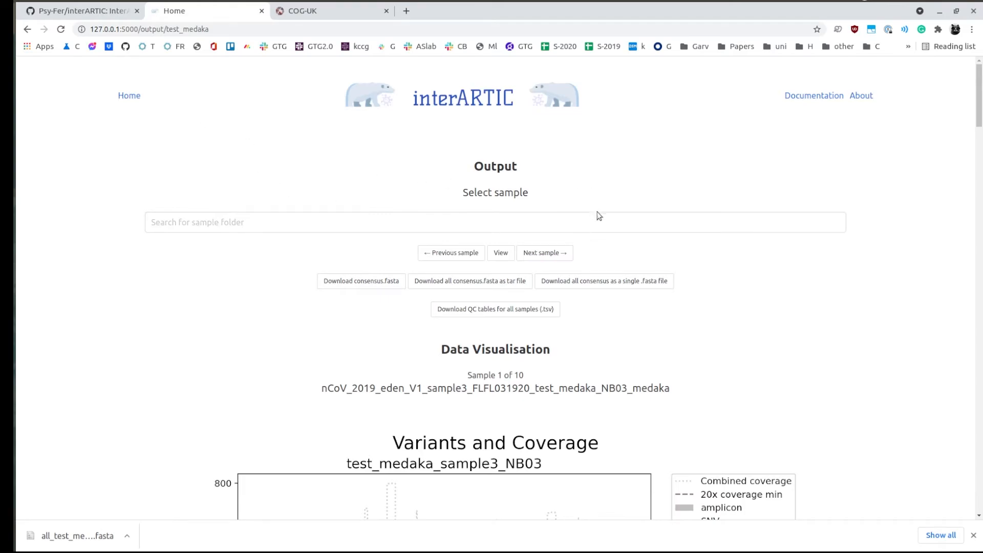
Open the completed test_nanopolish job from the home page, skim its pipeline log, go to its output and dismiss the browser's download bar.
click(134, 96)
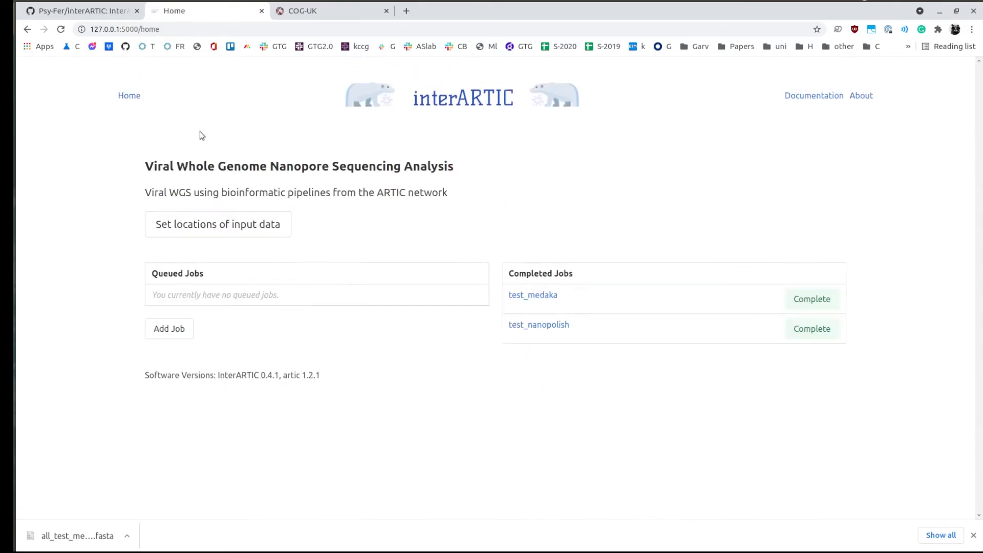
click(542, 329)
scroll(711, 302, down, 5)
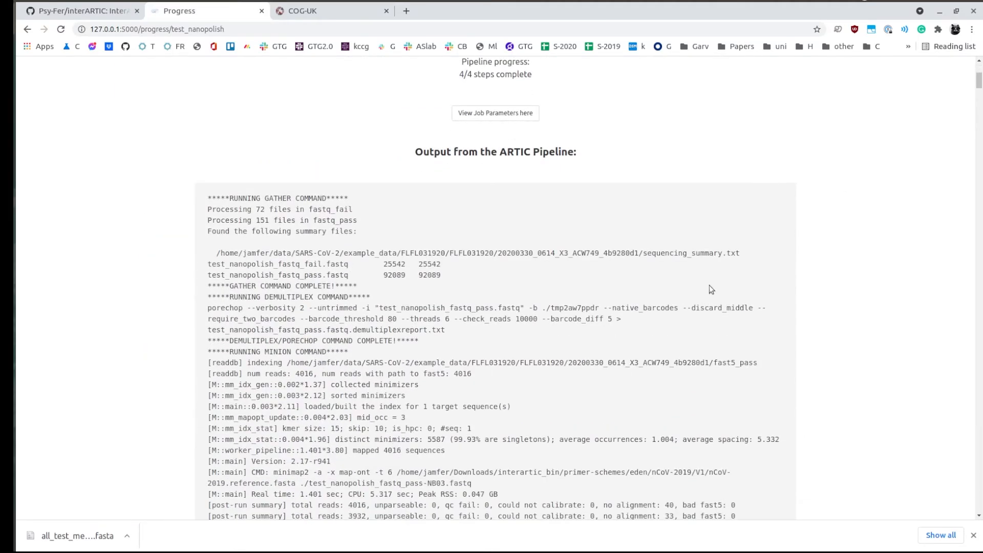
scroll(709, 288, down, 10)
scroll(704, 285, up, 16)
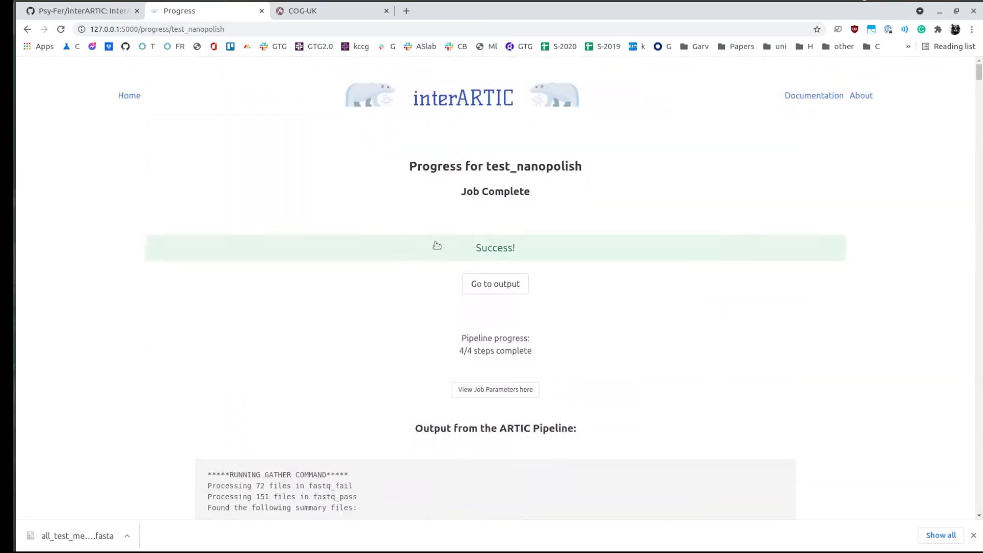
click(499, 284)
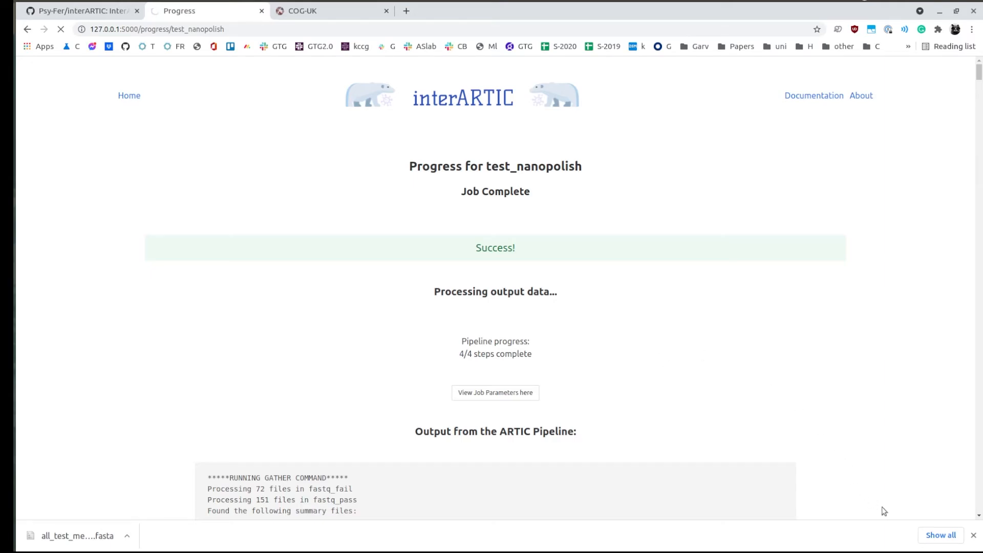
click(973, 535)
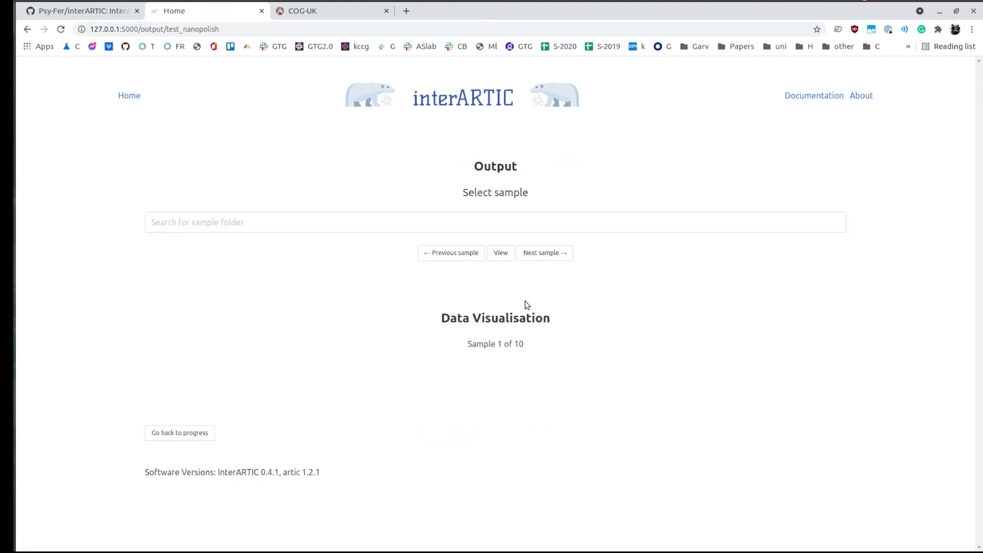
View the nanopolish Variants and Coverage plots of sample3 (NB03) and sample4 (NB04).
scroll(548, 272, down, 5)
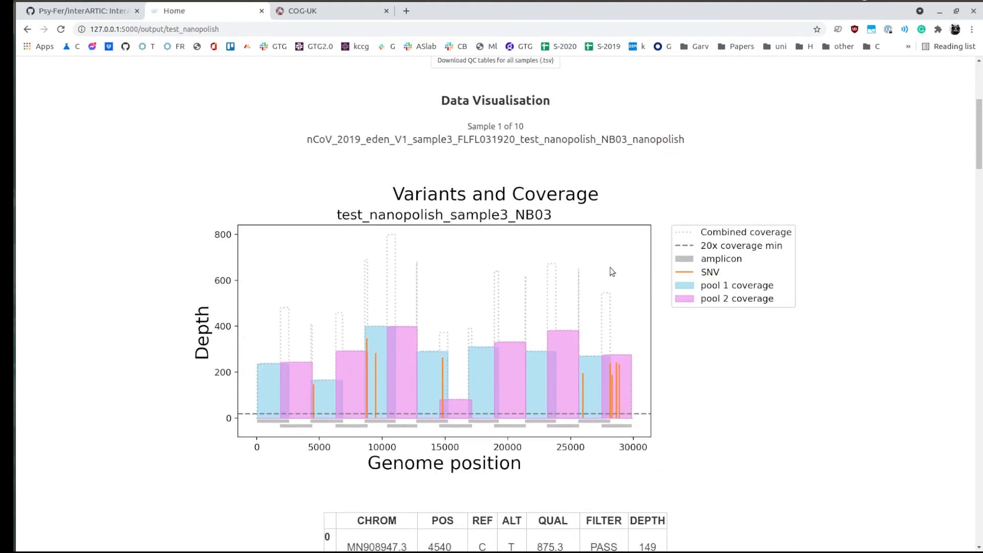
scroll(589, 251, up, 4)
click(553, 198)
scroll(557, 208, down, 5)
scroll(545, 216, up, 5)
Select the nanopolish sample11 folder from the sample list and view its Variants and Coverage plot.
click(517, 195)
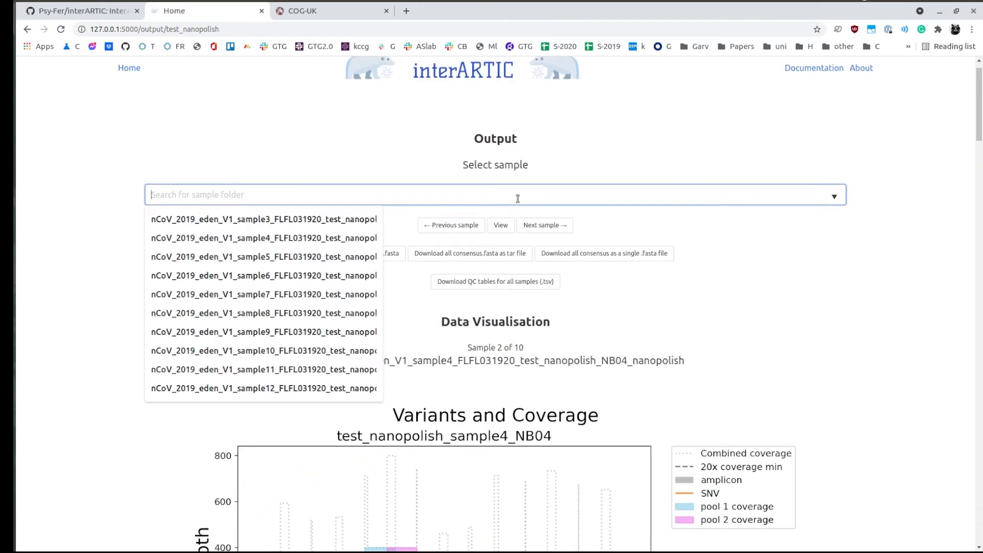
click(228, 369)
click(501, 225)
scroll(747, 276, down, 4)
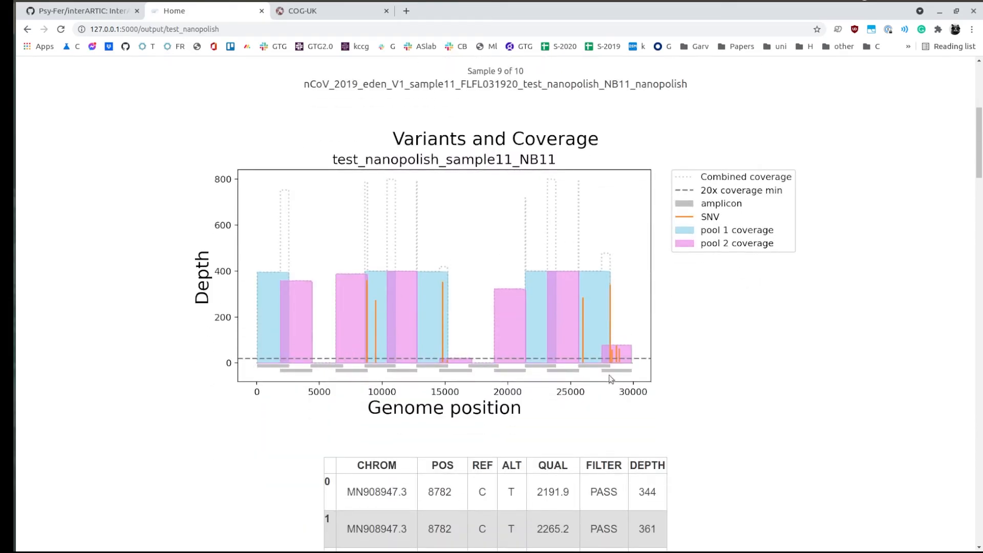
scroll(608, 354, up, 6)
Advance to the nanopolish results of sample12 (NB12) and review its coverage plot, variant table and metrics.
click(563, 196)
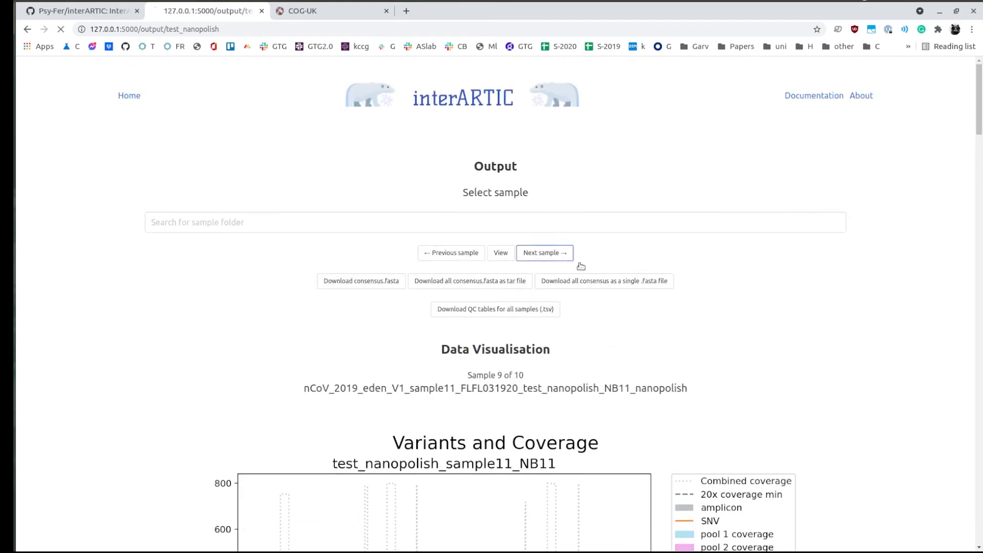
scroll(736, 292, down, 2)
scroll(736, 292, down, 1)
scroll(440, 393, down, 2)
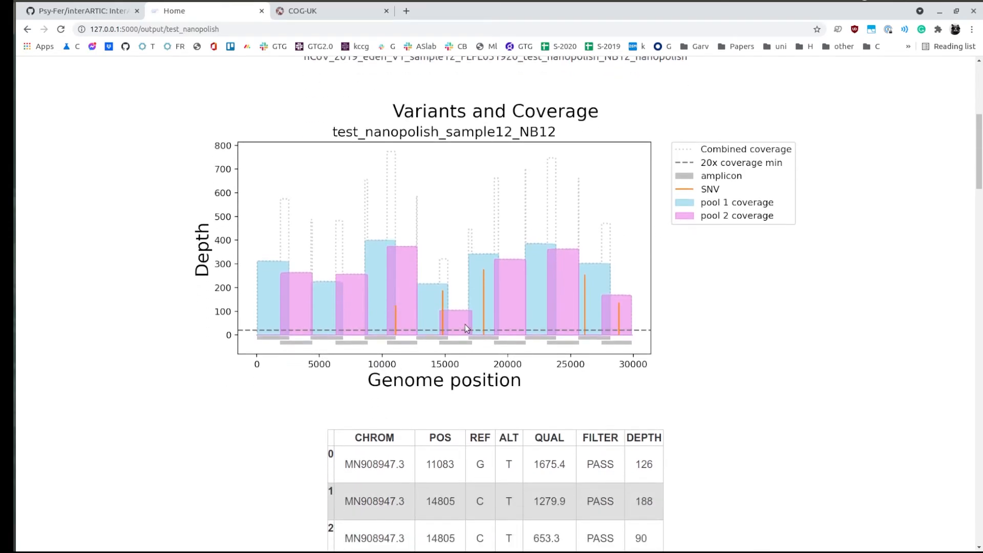
scroll(559, 369, down, 11)
scroll(565, 369, up, 15)
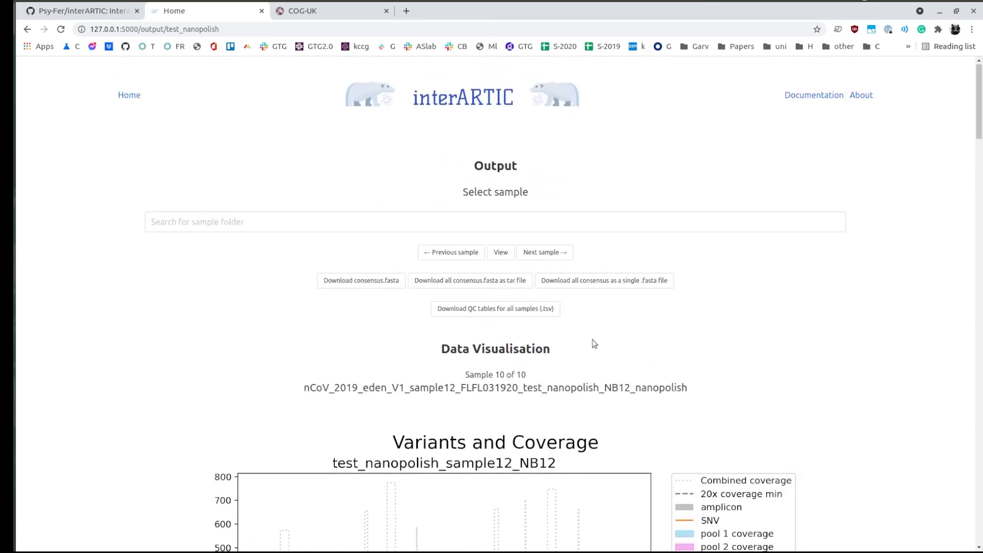
scroll(588, 346, down, 1)
Go back to Pangolin and start the lineage analysis of the loaded all_test_medaka.fasta sequences.
click(315, 12)
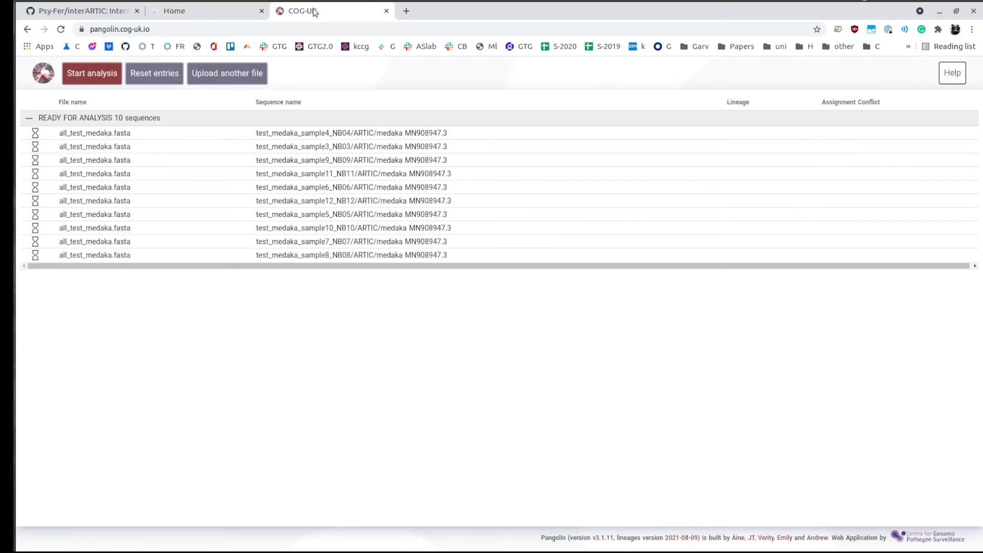
click(92, 73)
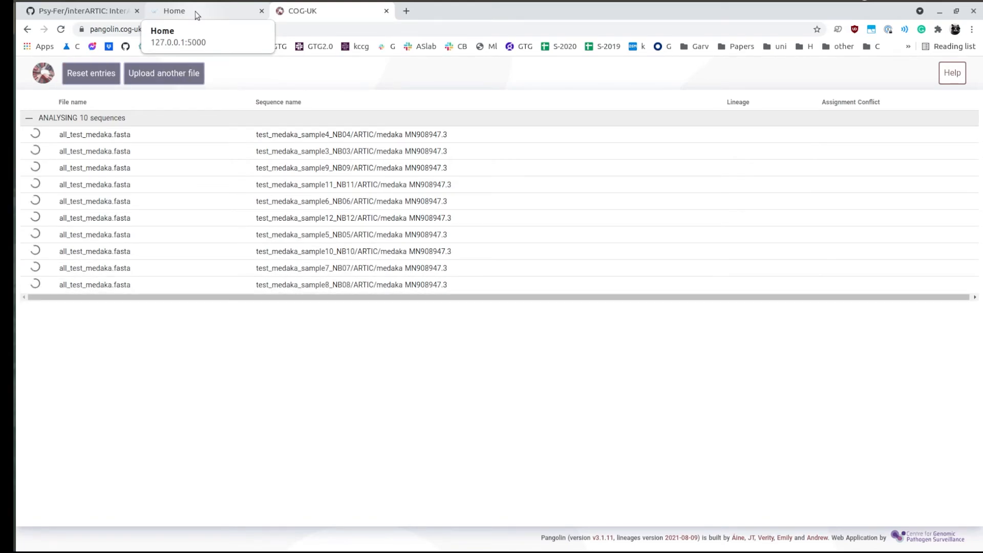
Return to the test_nanopolish output, glance over the sample12 results again and go to the interARTIC home page.
click(195, 11)
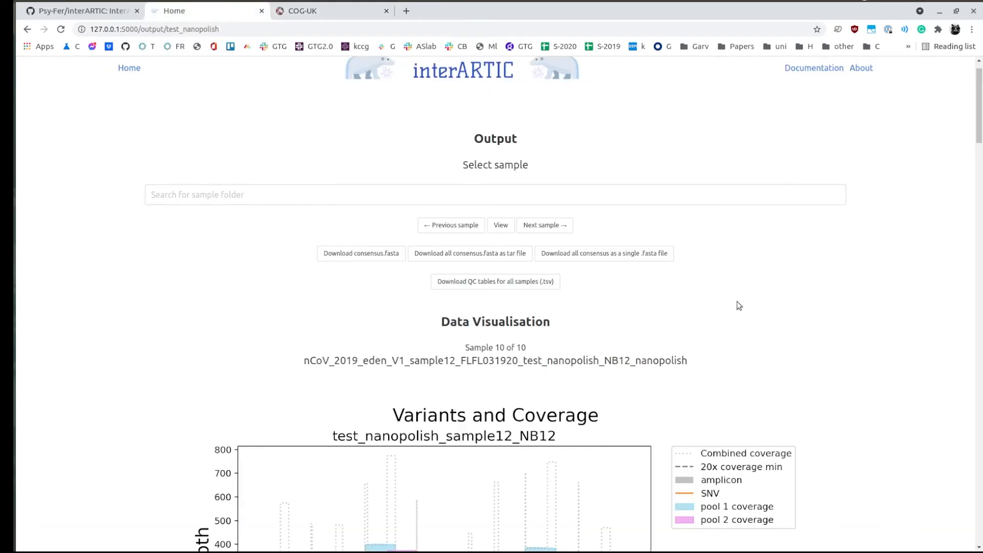
scroll(738, 303, down, 5)
scroll(738, 303, up, 6)
click(128, 94)
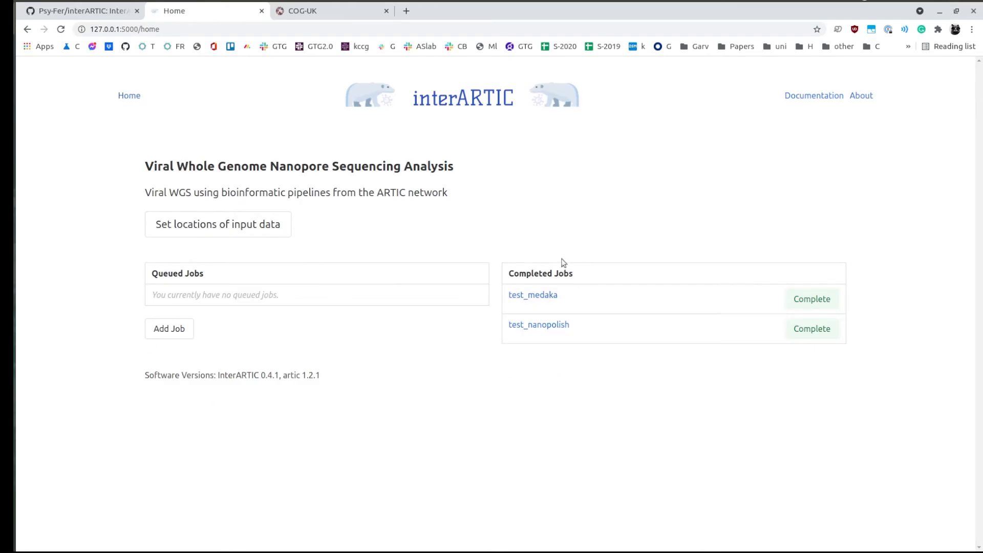
Check the terminal session running interARTIC's run.sh, then return to the browser.
click(11, 185)
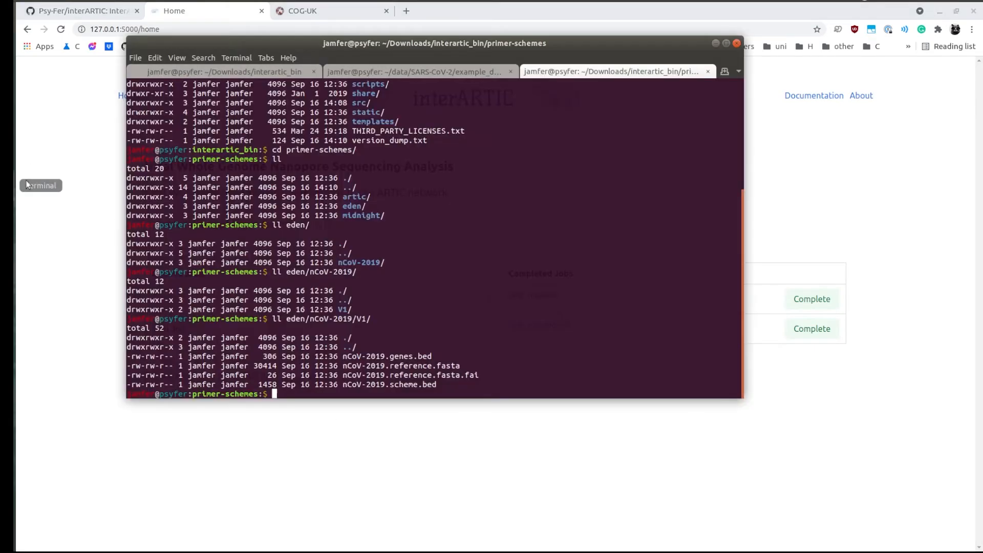
click(240, 74)
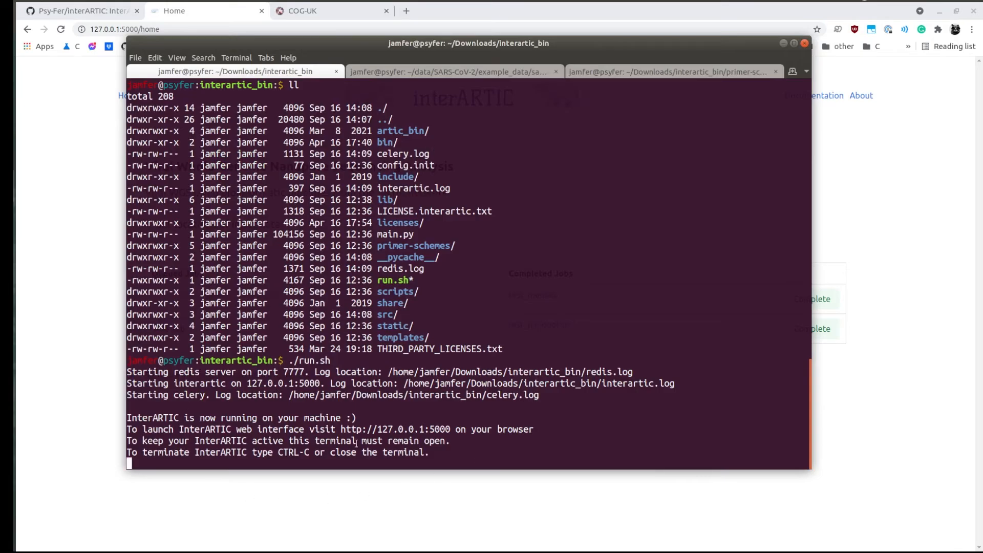
click(931, 240)
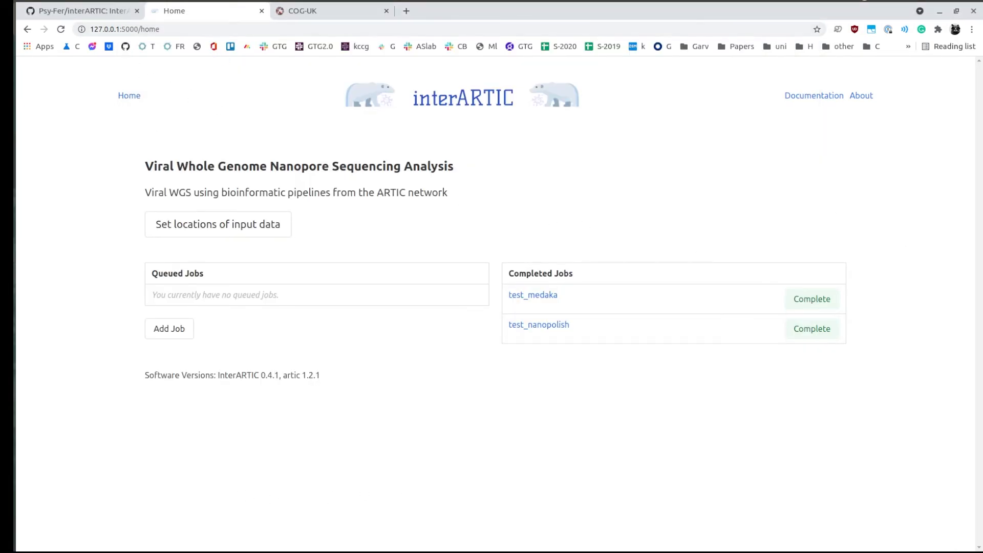
Switch to the terminal session in the sample-CSVs folder, go up to example_data and list its contents.
key(alt+Tab)
click(649, 74)
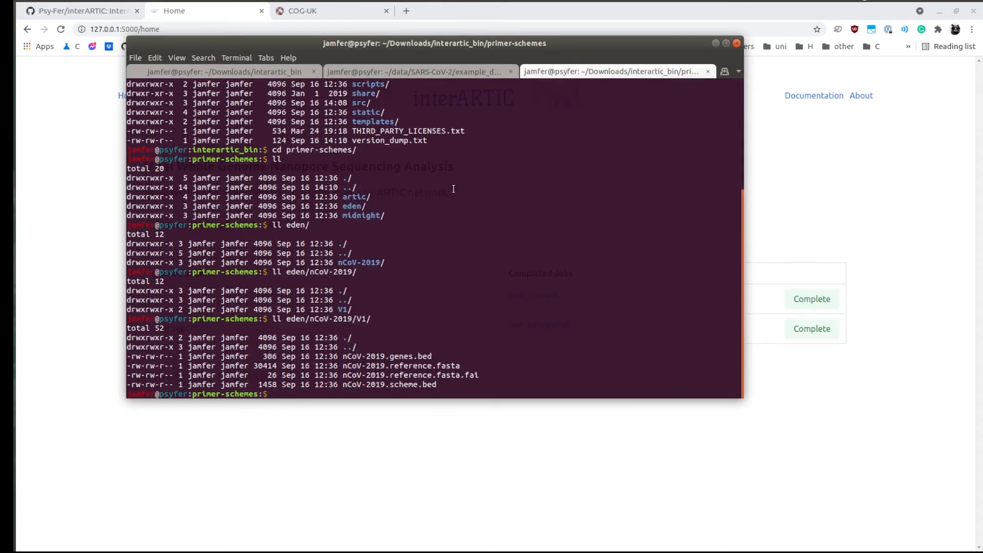
click(438, 71)
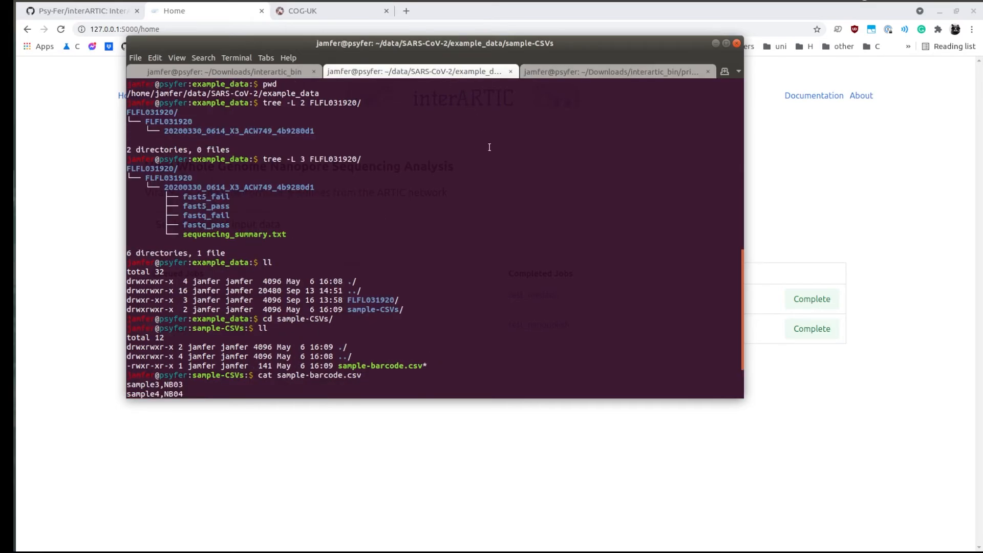
text(ll)
key(Return)
text(cd ..)
key(Return)
text(ll)
key(Return)
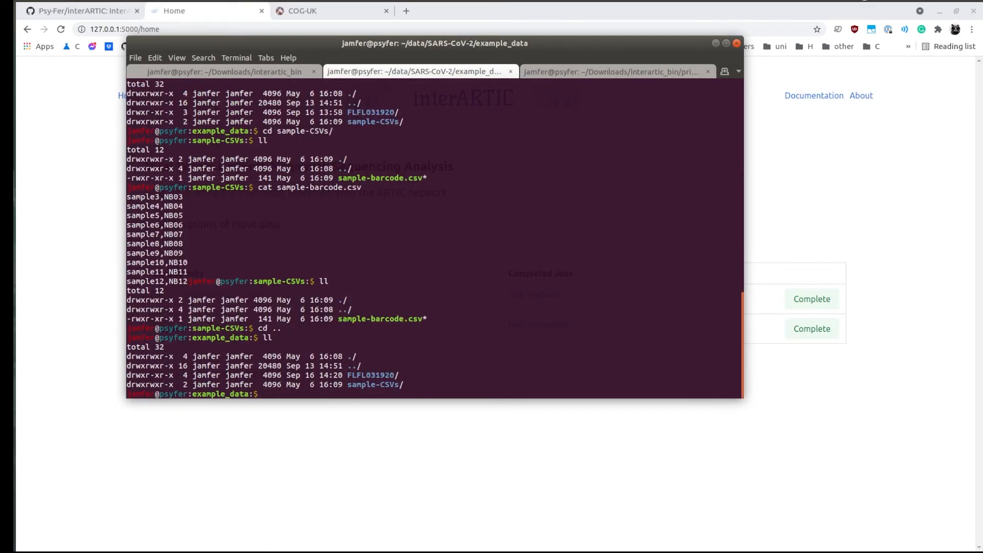
Change into the FLFL031920 folder inside example_data and list its contents.
double_click(364, 376)
key(ctrl+c)
text(cd)
middle_click(497, 236)
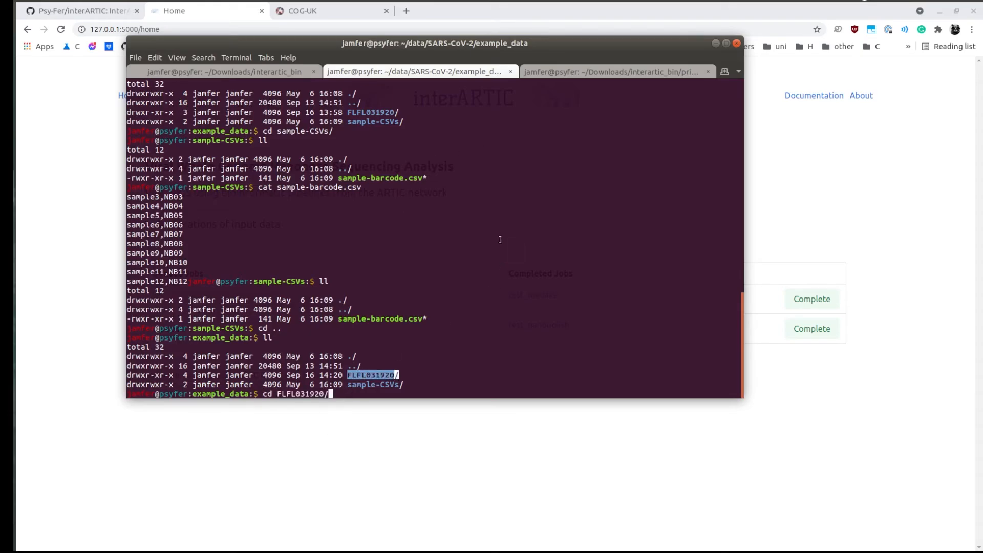
key(Return)
text(ll)
key(Return)
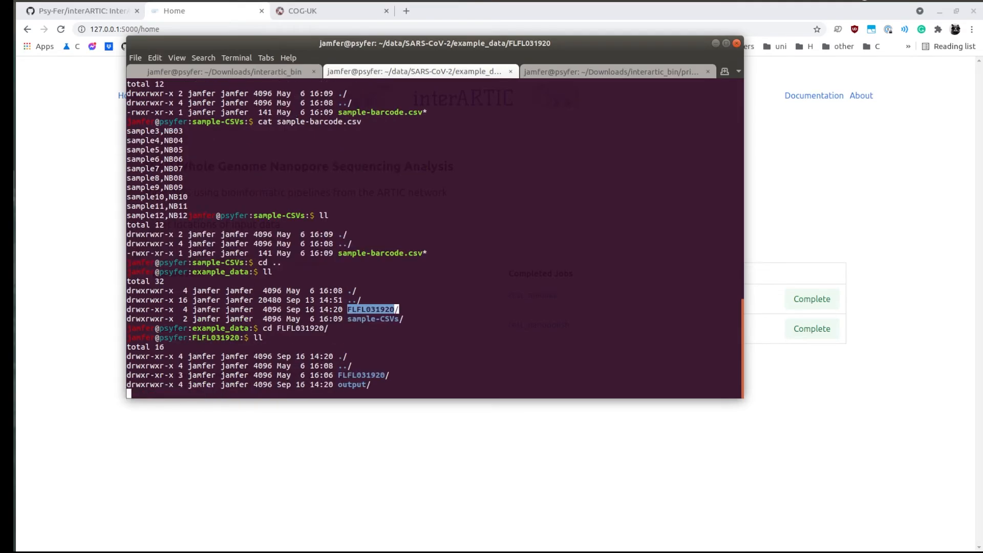
Change into the output folder of FLFL031920 and list the pipeline result folders.
double_click(356, 385)
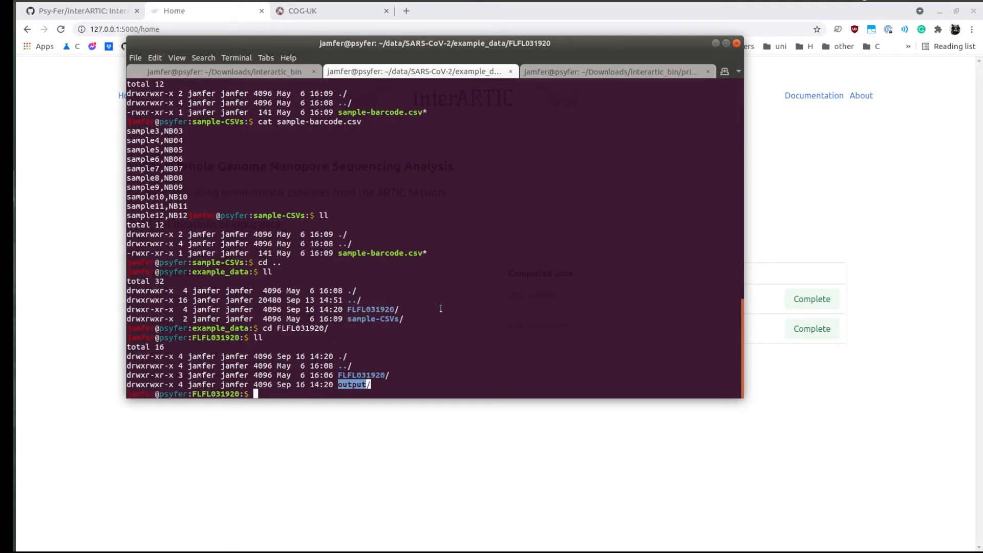
text(cd output/)
key(Return)
text(ll)
key(Return)
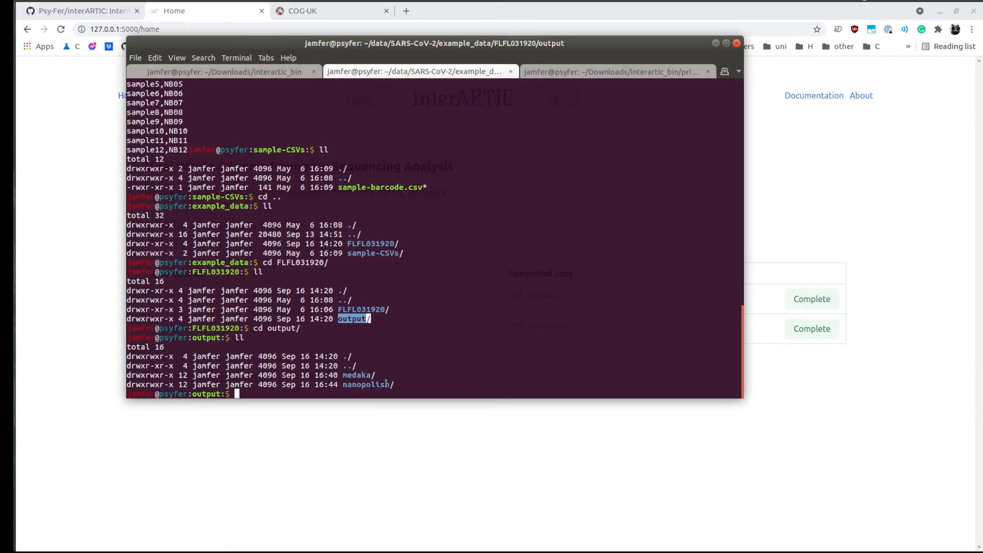
Change into the medaka output folder and list its files and sample folders.
double_click(365, 375)
text(cd medaka/)
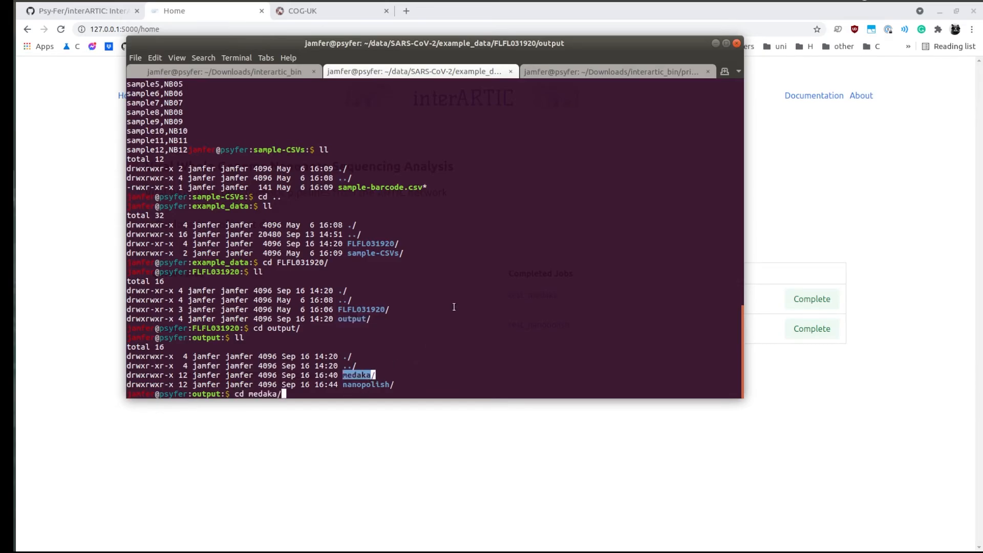
key(Return)
text(ll)
key(Return)
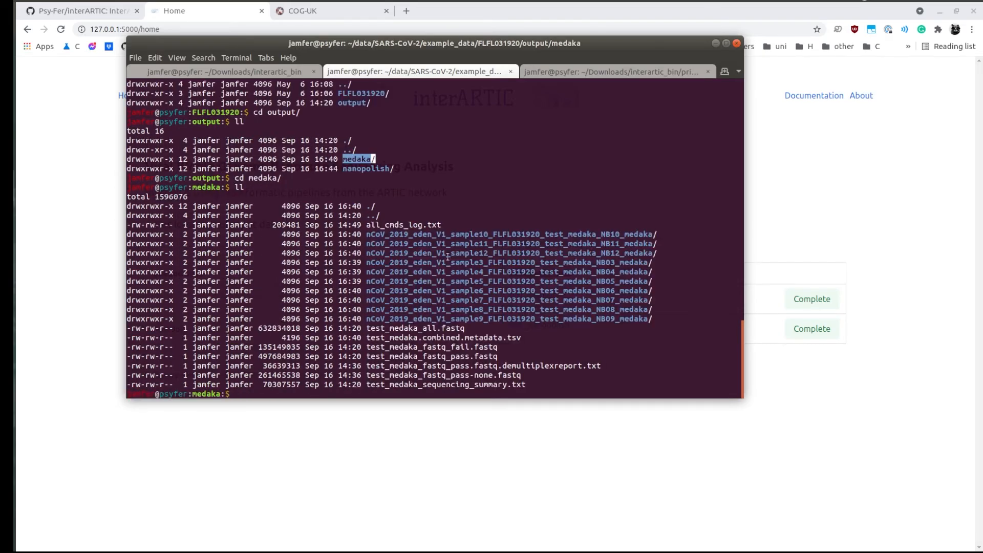
Point out the run's fastq and summary files and print the head of test_medaka.combined.metadata.tsv to examine its per-sample metrics.
drag(532, 387, 325, 341)
click(486, 357)
double_click(441, 338)
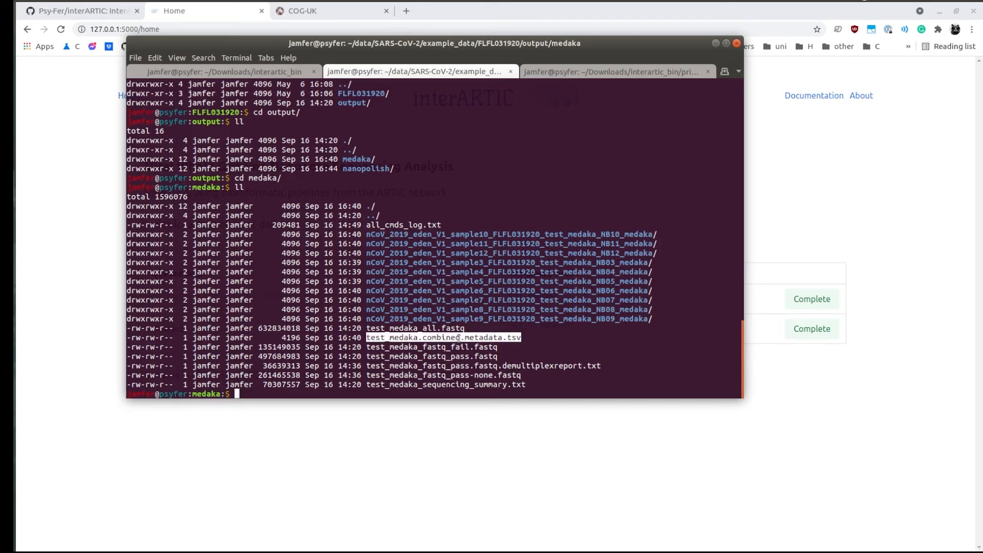
text(head)
middle_click(480, 343)
key(Return)
scroll(259, 233, up, 10)
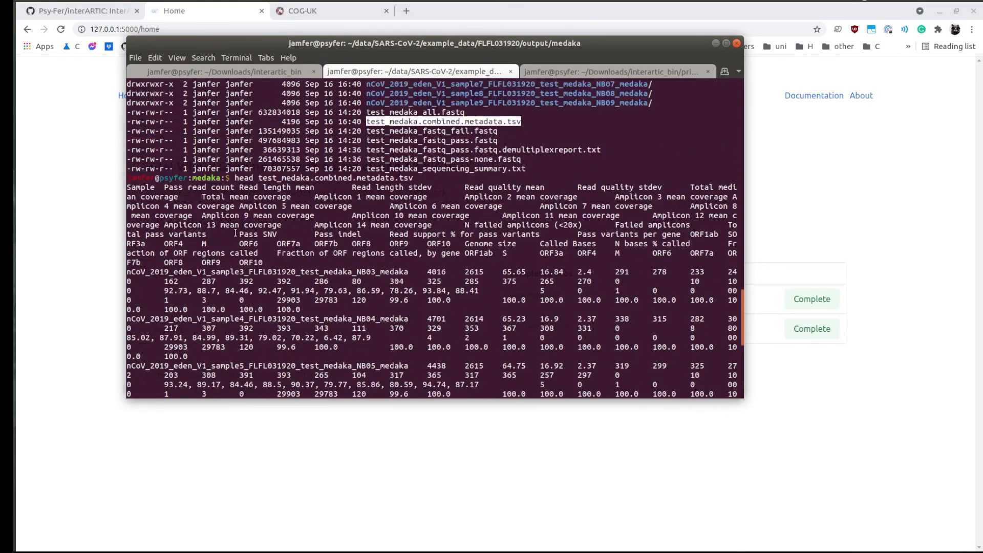
scroll(243, 287, up, 5)
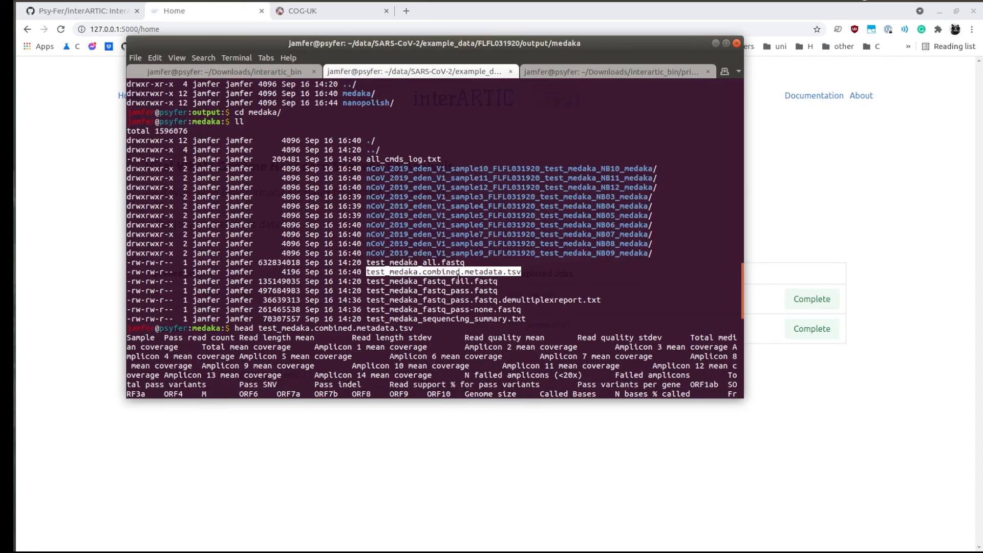
Look over the per-sample medaka folders and the all_cmds_log.txt file in the listing.
click(409, 166)
double_click(410, 168)
double_click(418, 179)
double_click(432, 207)
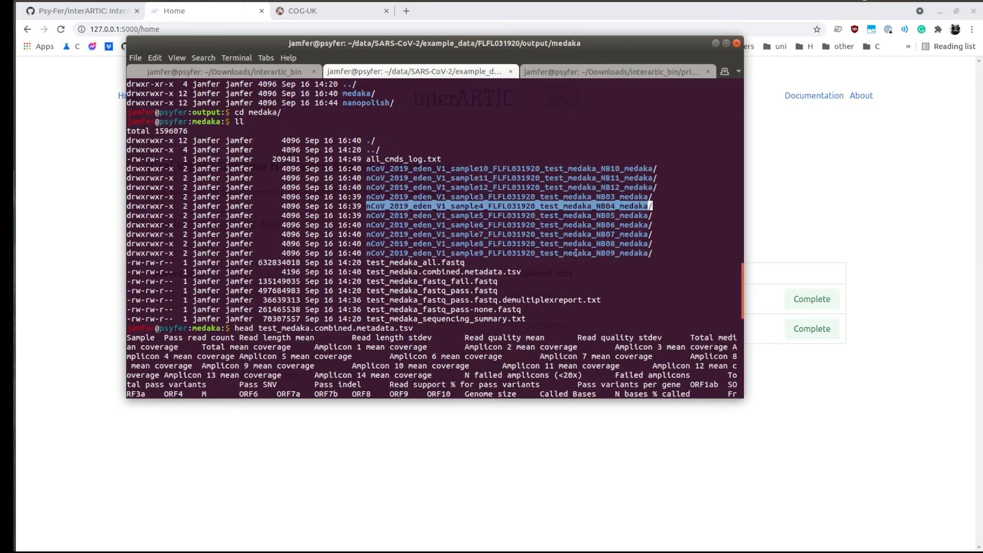
double_click(417, 159)
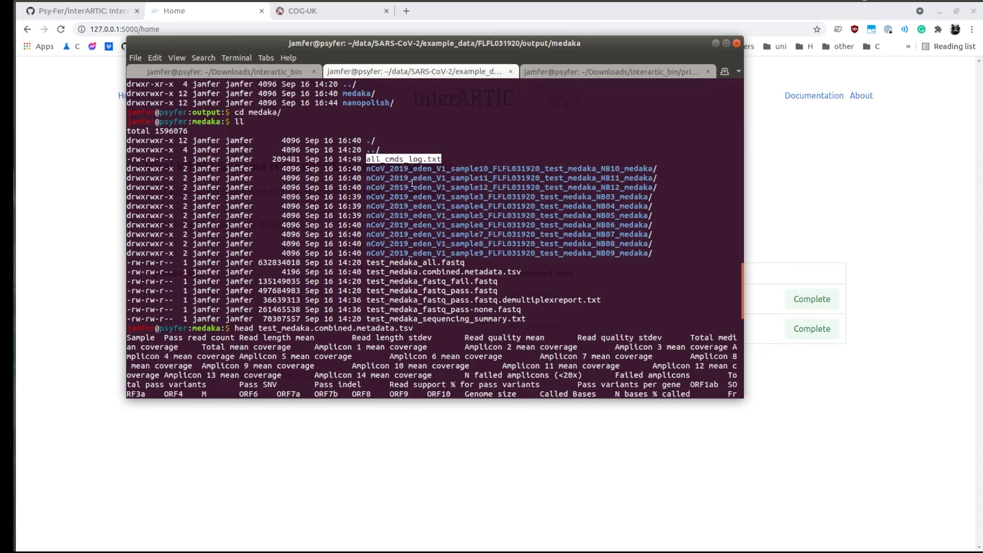
Change into the sample12 (NB12) medaka folder and list its files in order of modification time, oldest first.
double_click(460, 188)
key(ctrl+c)
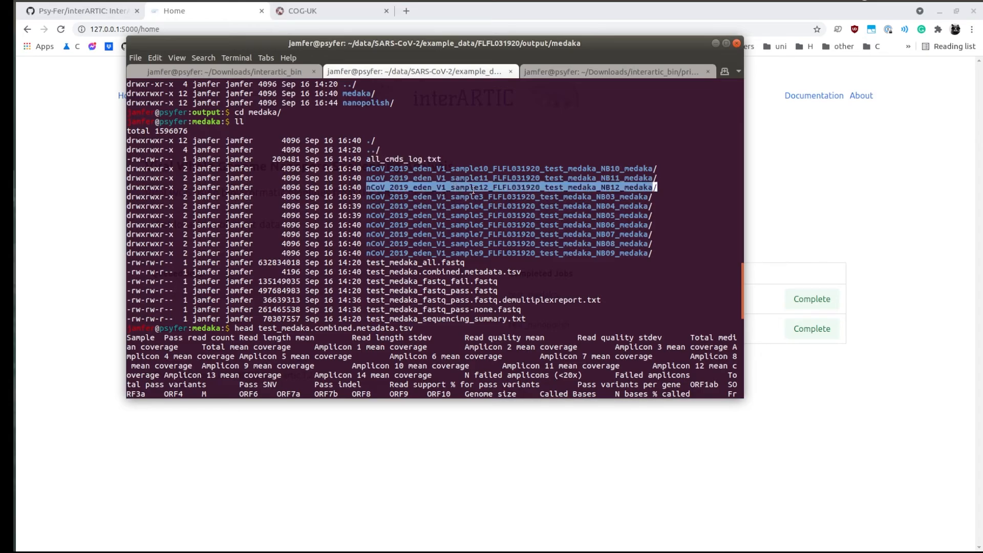
text(cd)
middle_click(574, 192)
key(Return)
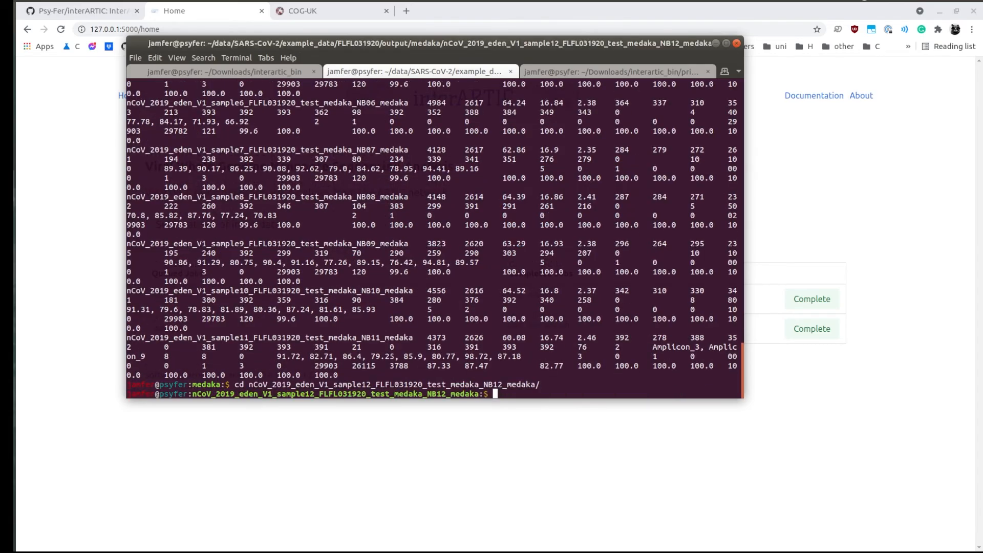
text(ll)
key(Return)
text(ls -ltr)
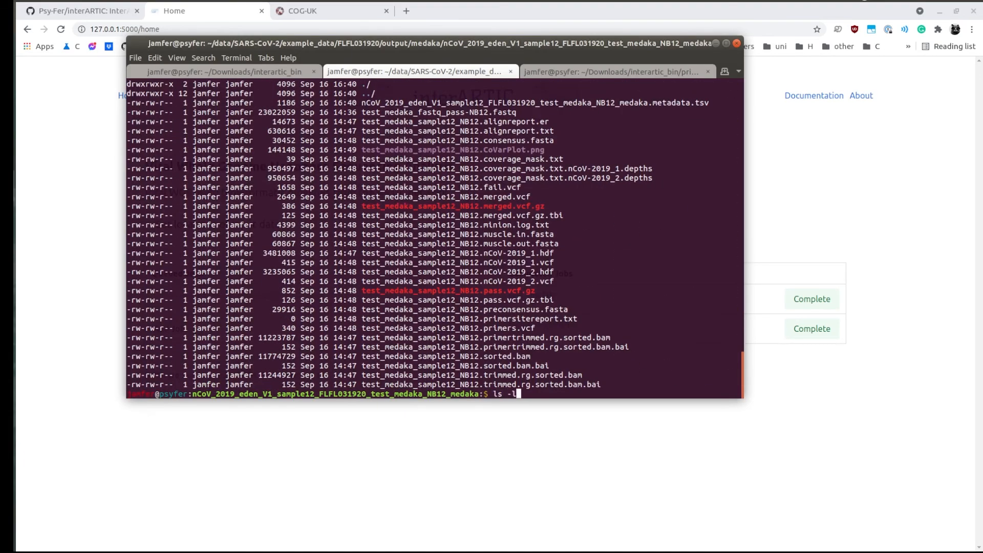
key(Return)
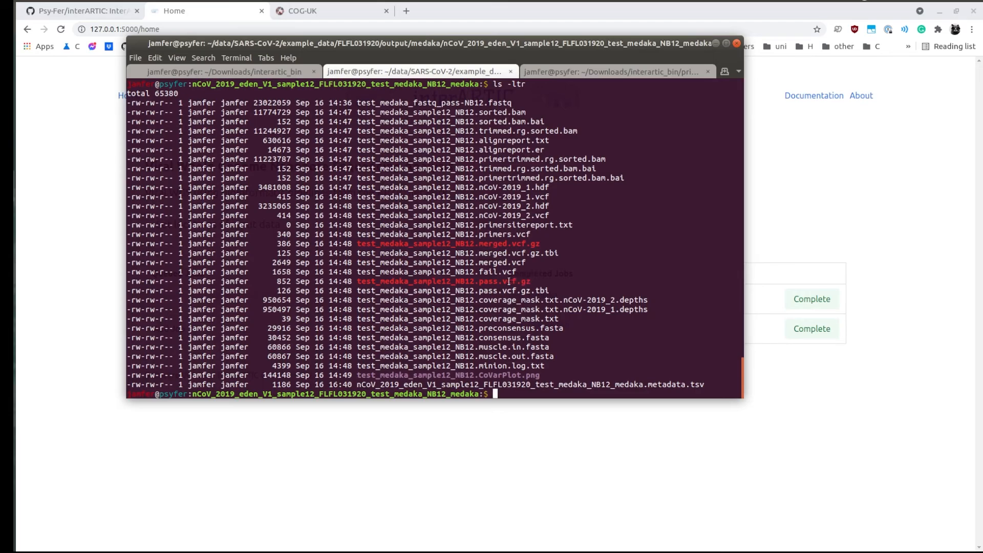
Examine sample12's pass.vcf.gz, coverage depth files, preconsensus and consensus FASTA files and CoVarPlot.png in the listing.
double_click(509, 281)
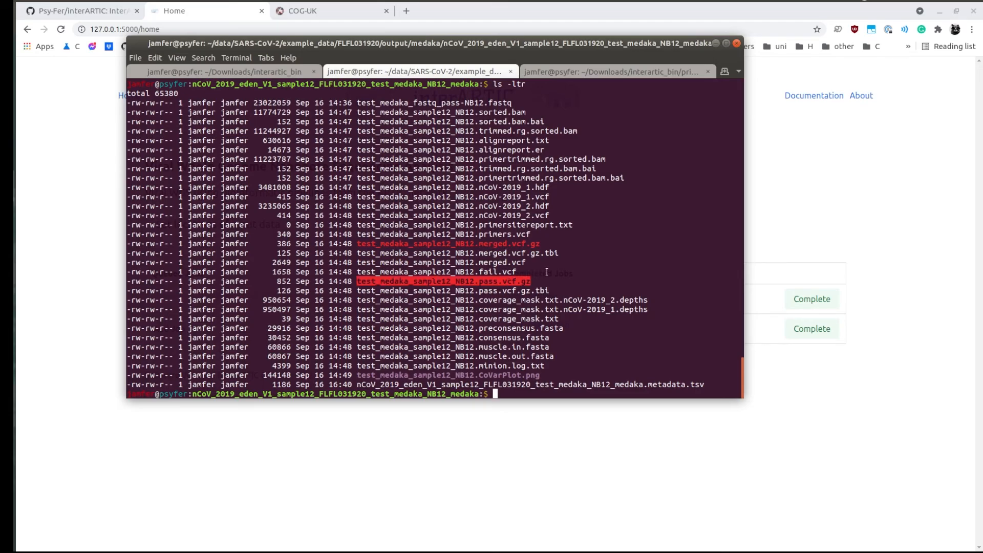
drag(650, 312, 362, 300)
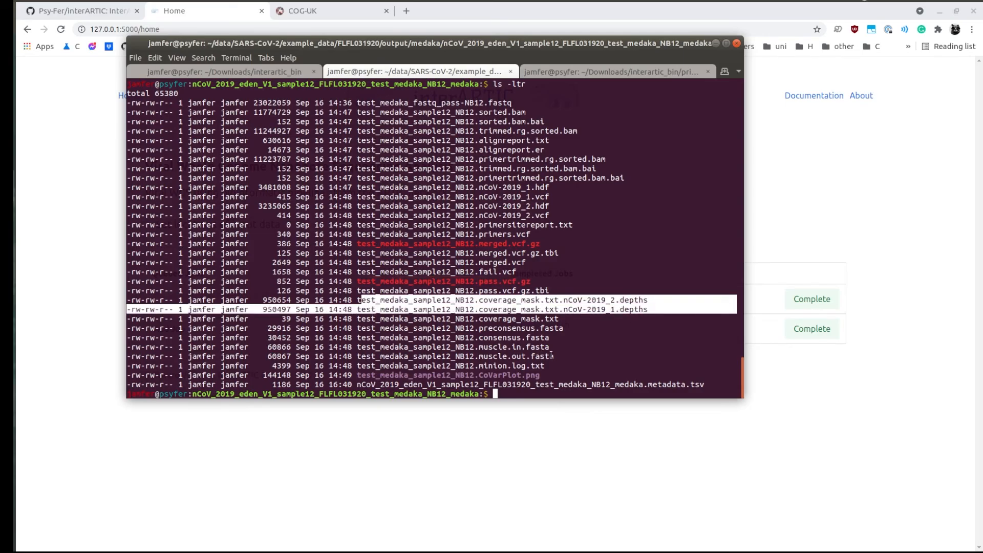
double_click(554, 327)
double_click(533, 337)
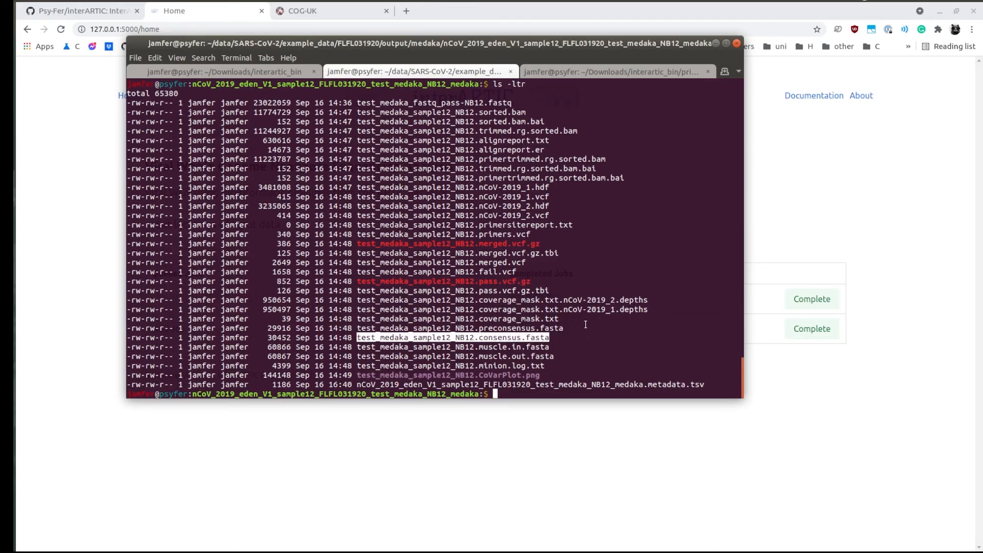
double_click(519, 375)
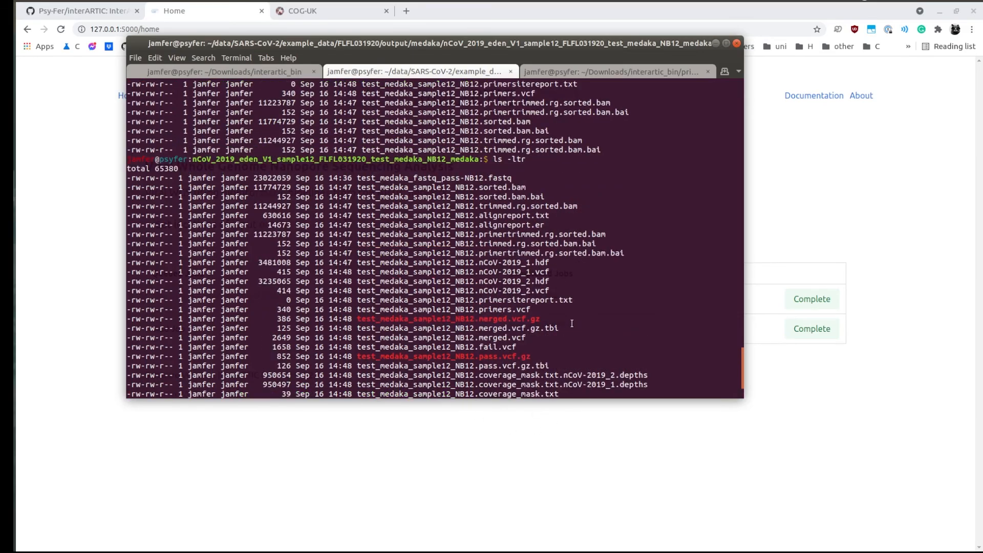
Return to interARTIC in the browser and open the completed test_medaka job's coverage plot for sample3 (NB03).
click(815, 202)
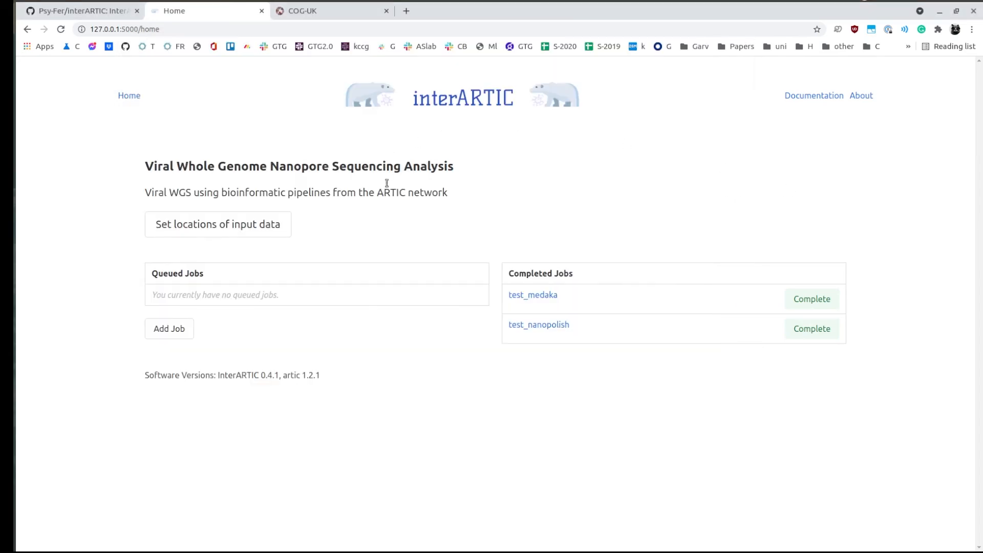
click(533, 297)
click(495, 283)
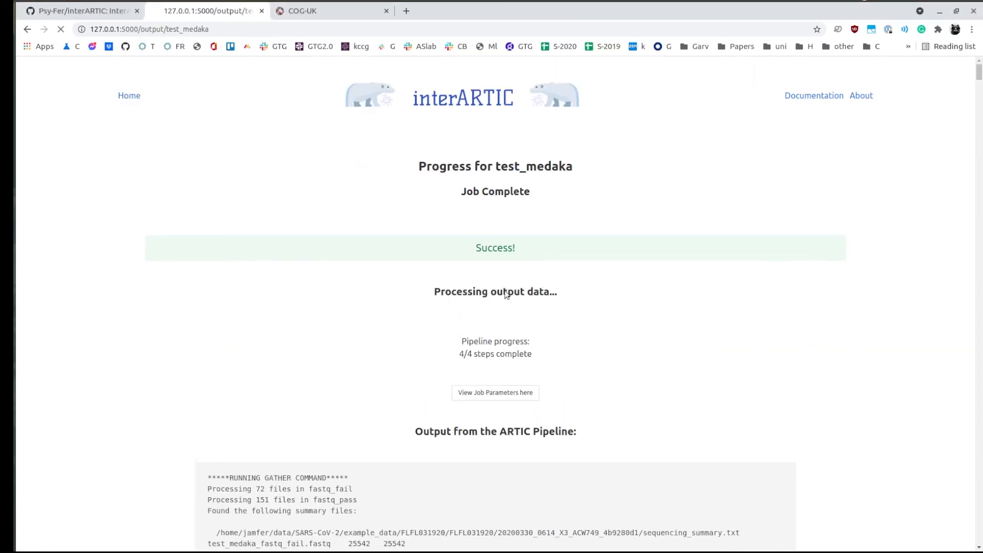
scroll(532, 279, down, 3)
scroll(540, 289, down, 2)
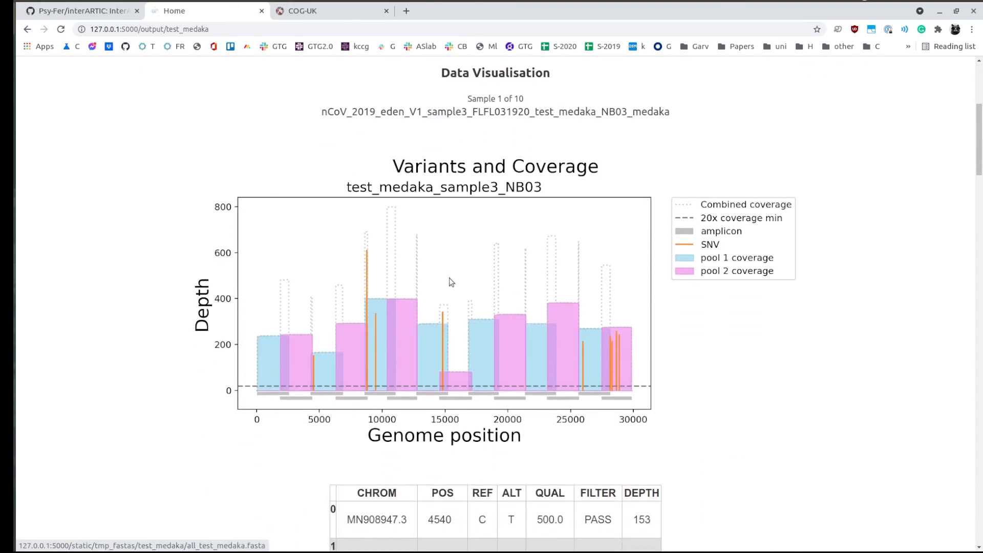
Try to save the sample3 coverage plot directly from the results page as test_medaka_sample3_NB03.CoVarPlot.png.
right_click(449, 278)
click(494, 299)
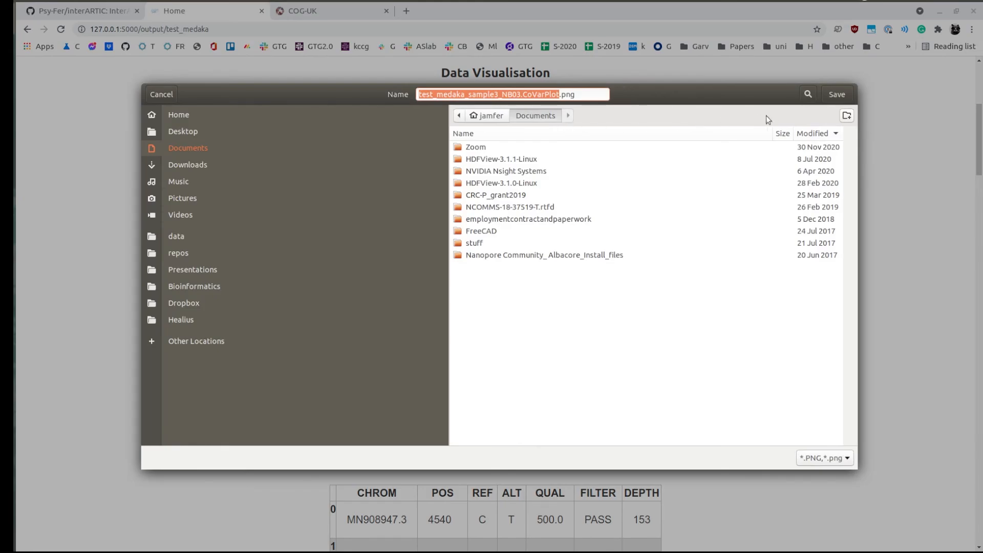
click(834, 98)
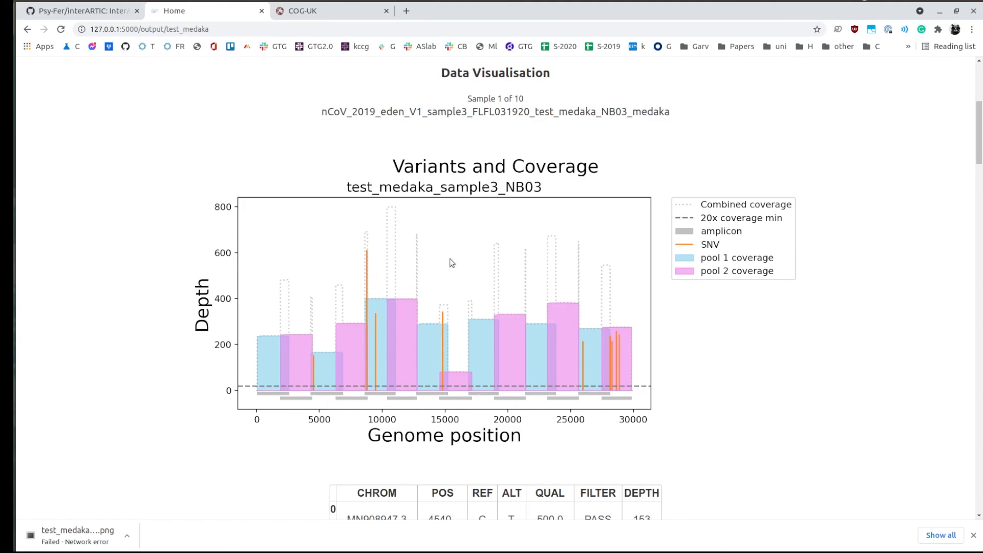
Open the sample3 coverage plot in its own browser tab and save it to Documents as test_medaka_sample3_NB03.CoVarPlot.png.
right_click(419, 247)
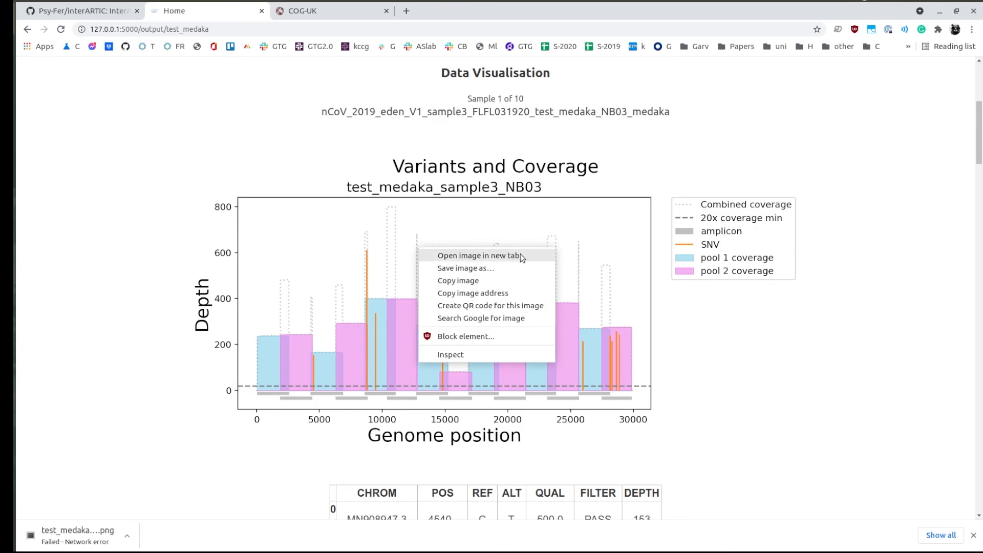
click(542, 262)
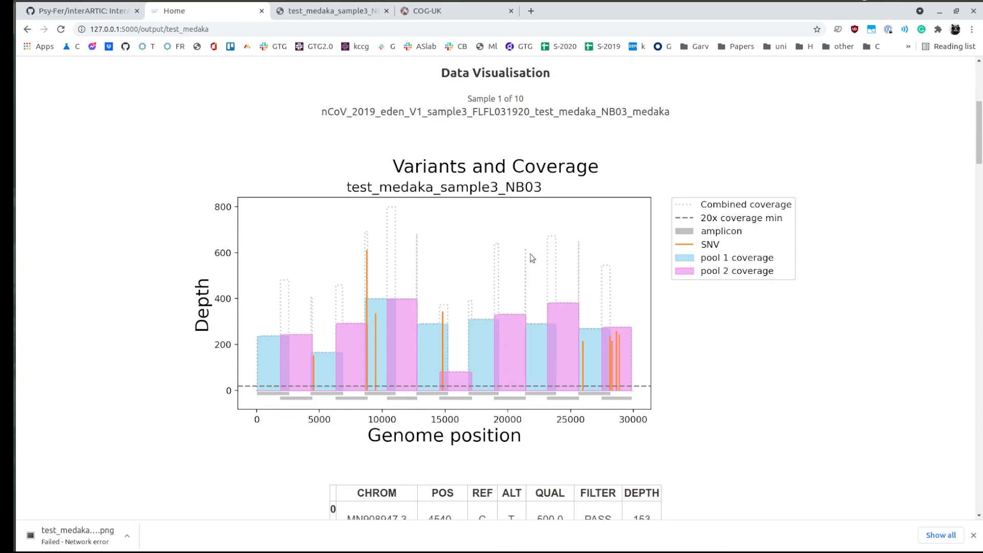
click(333, 13)
right_click(469, 212)
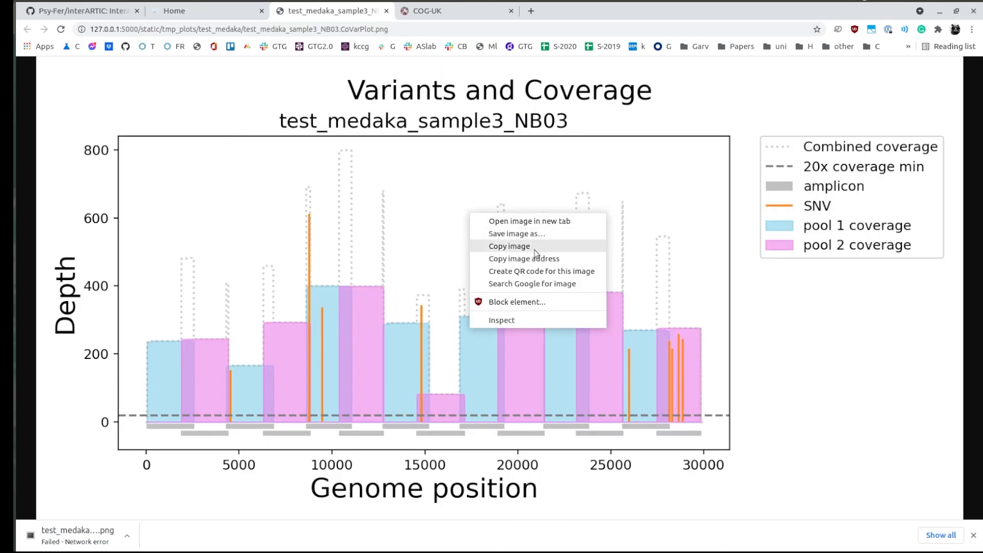
click(554, 234)
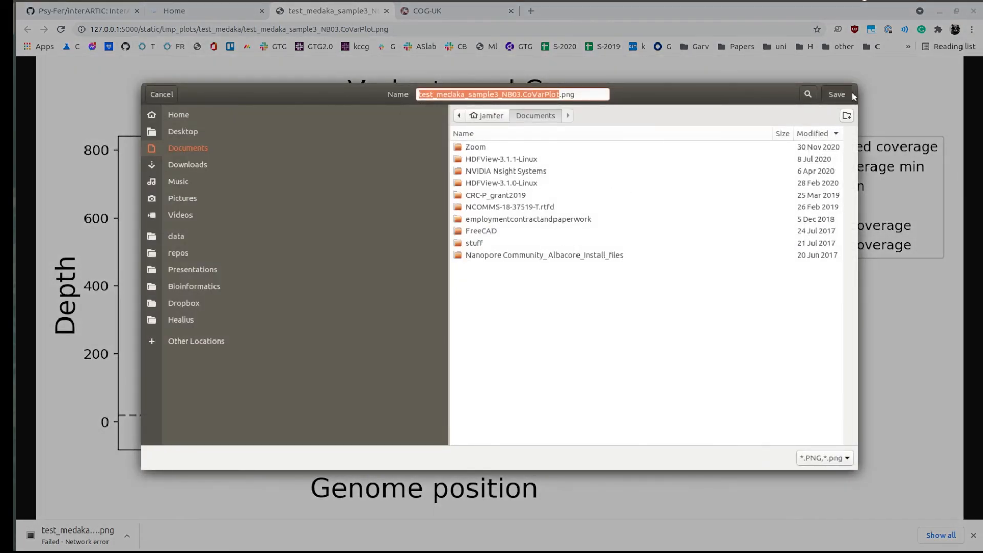
click(837, 94)
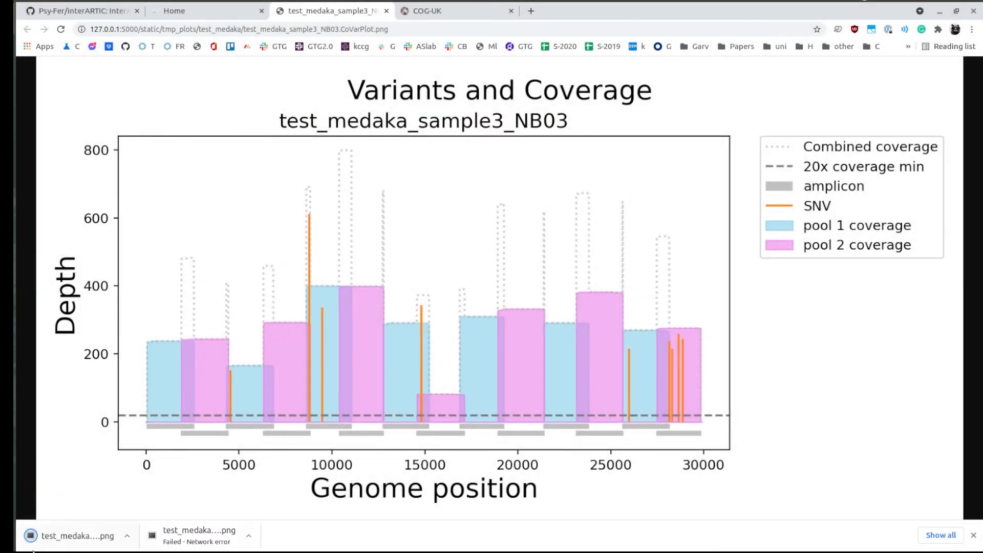
Check the saved plot in the image viewer and return to Pangolin's lineage results for all_test_medaka.fasta.
click(71, 537)
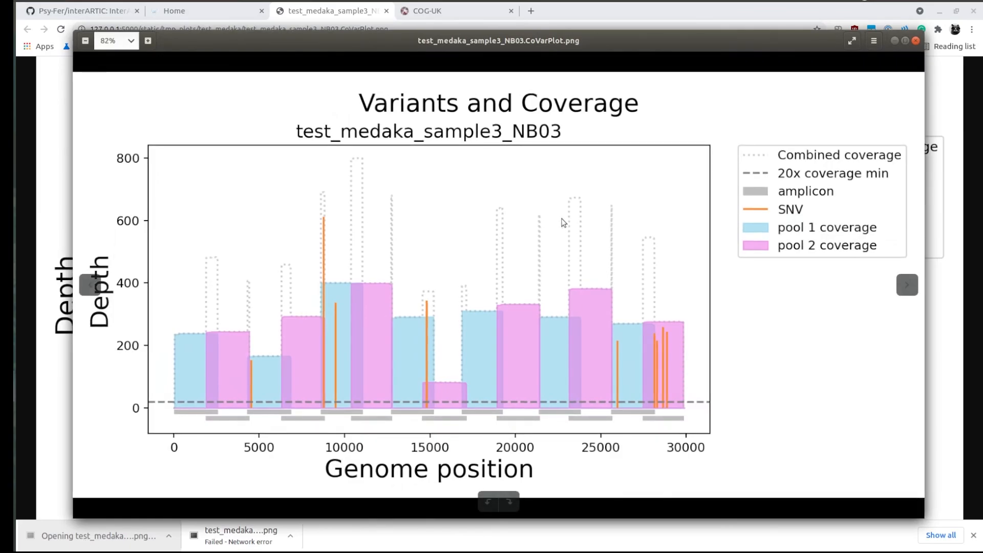
click(915, 41)
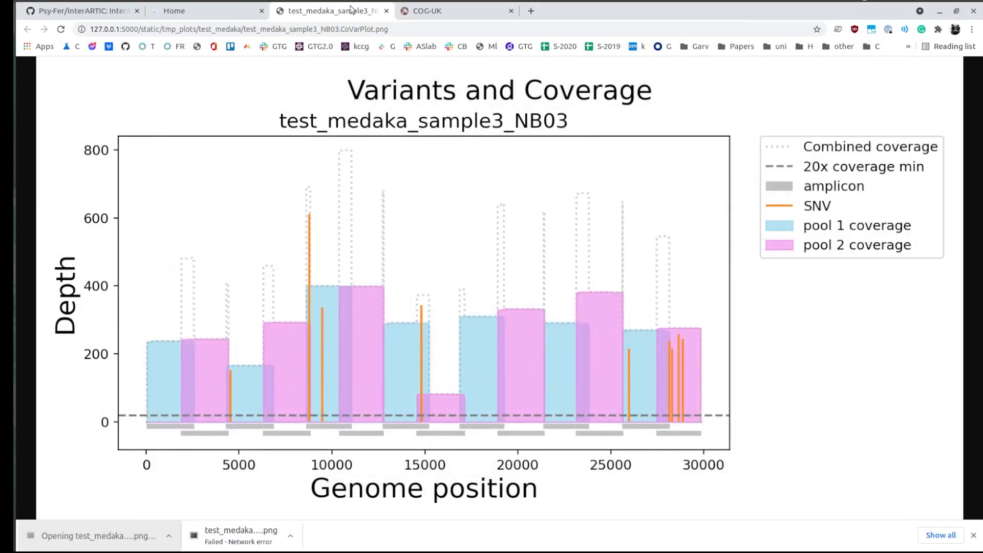
click(386, 11)
click(327, 12)
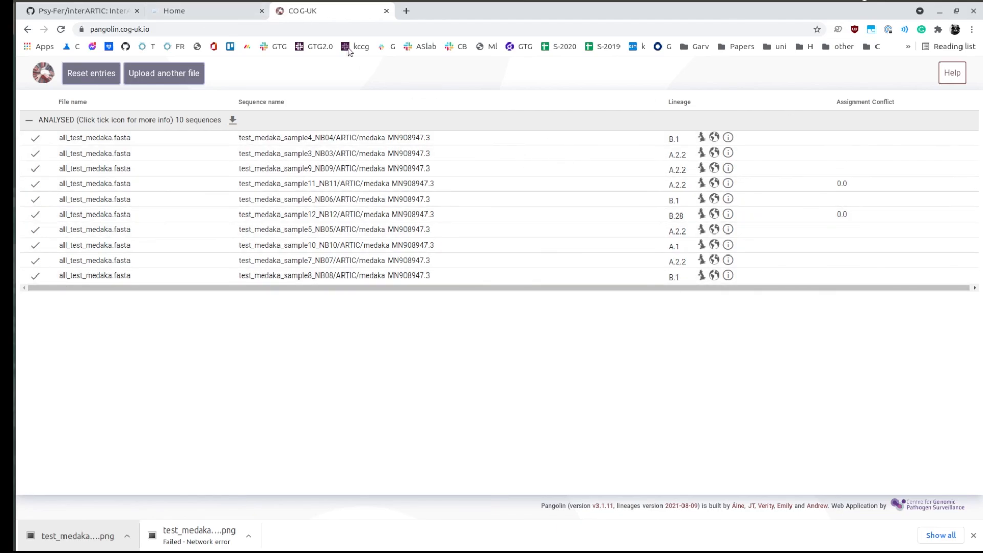
Review sample3's variant table in interARTIC's test_medaka results and go back to the interARTIC home page.
click(208, 10)
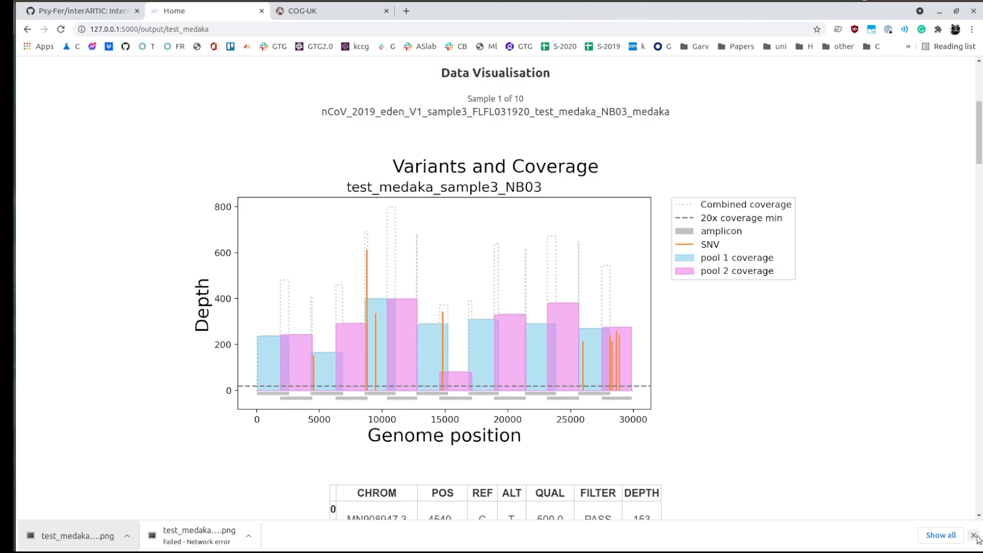
scroll(569, 240, down, 9)
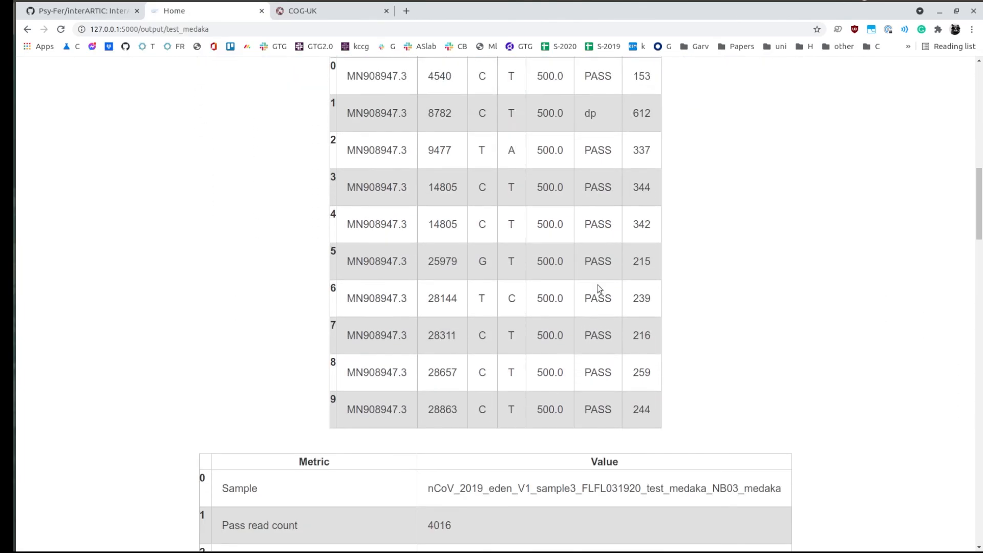
scroll(591, 274, up, 13)
click(130, 96)
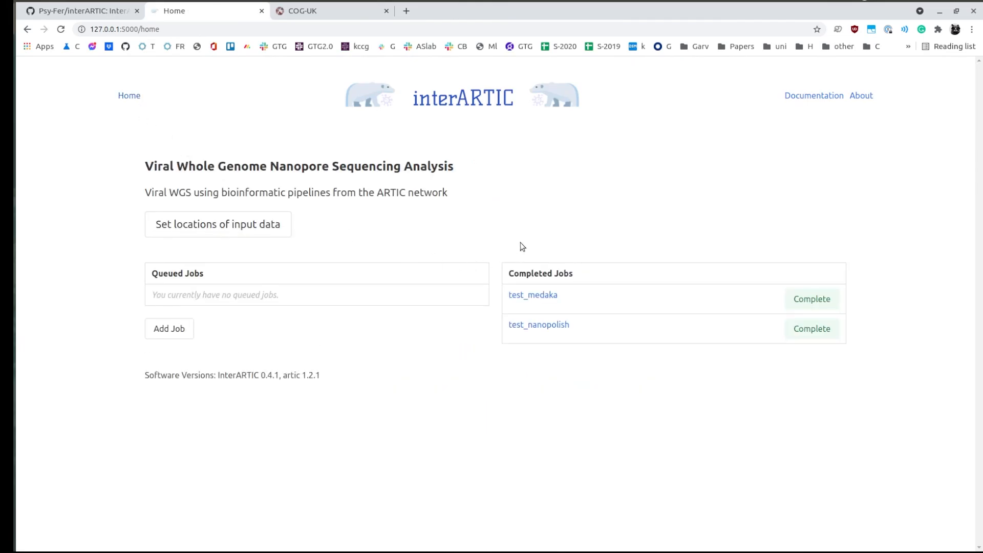
Open the InterARTIC documentation, examine the Custom Primers page's file and folder structure rules, and return to the interARTIC home page.
click(793, 97)
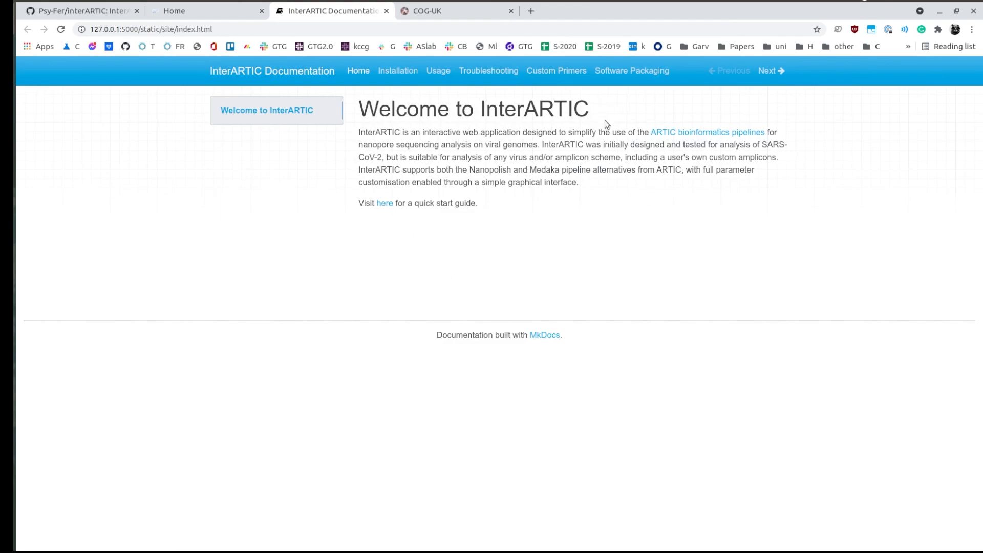
click(551, 72)
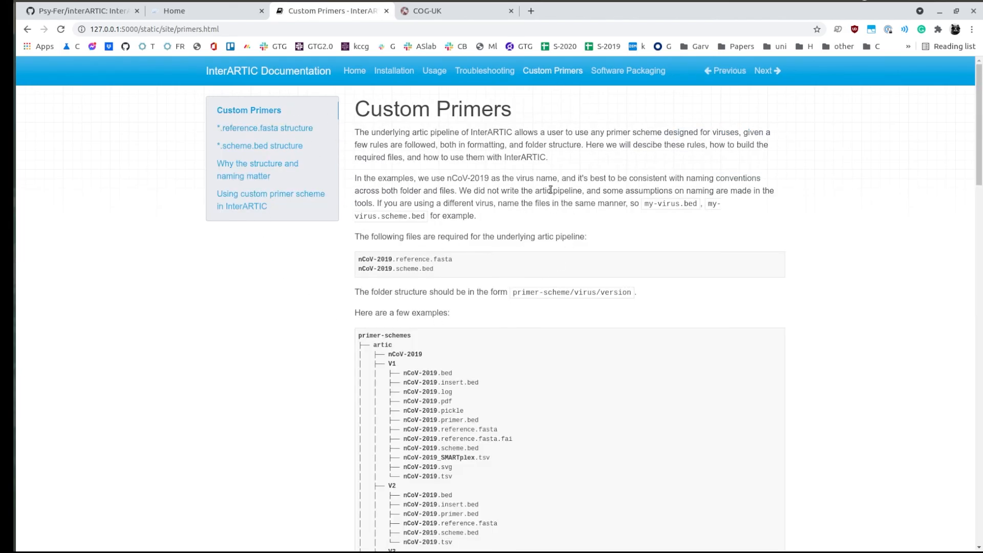
scroll(550, 190, down, 3)
scroll(551, 192, up, 1)
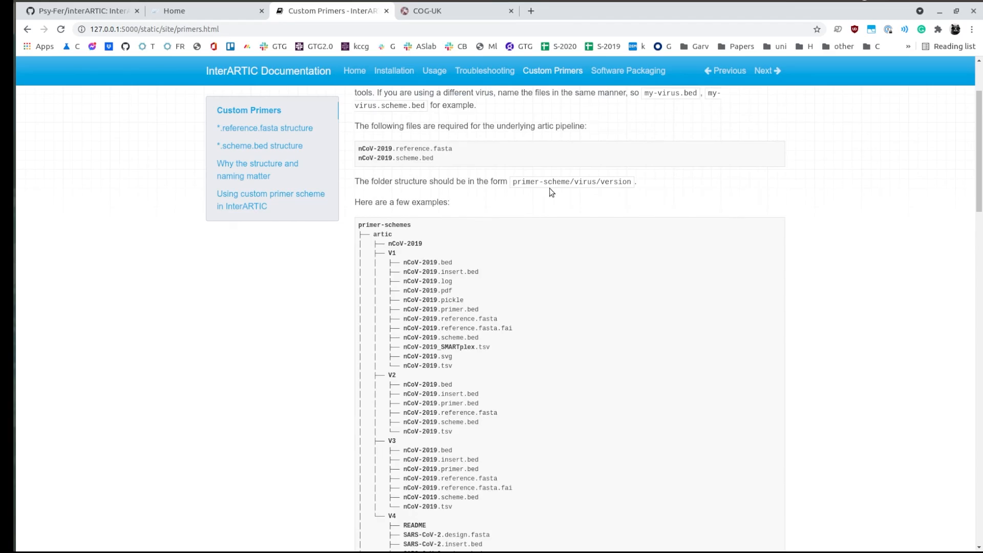
scroll(552, 192, up, 3)
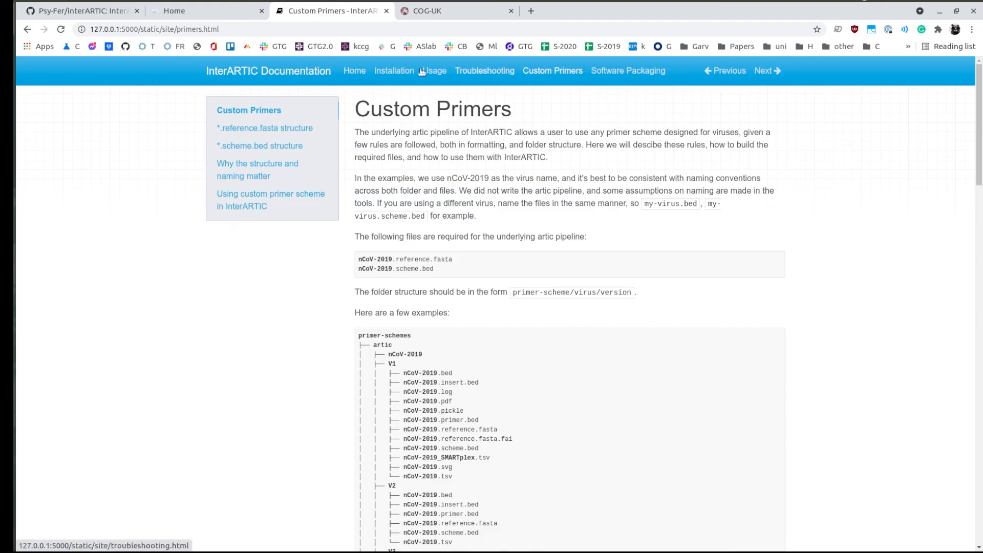
click(291, 75)
click(230, 11)
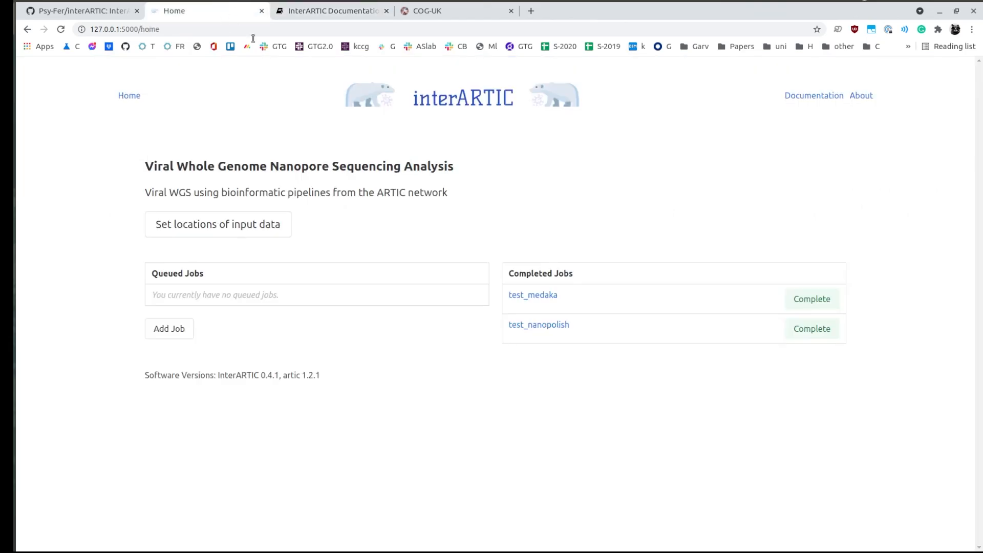